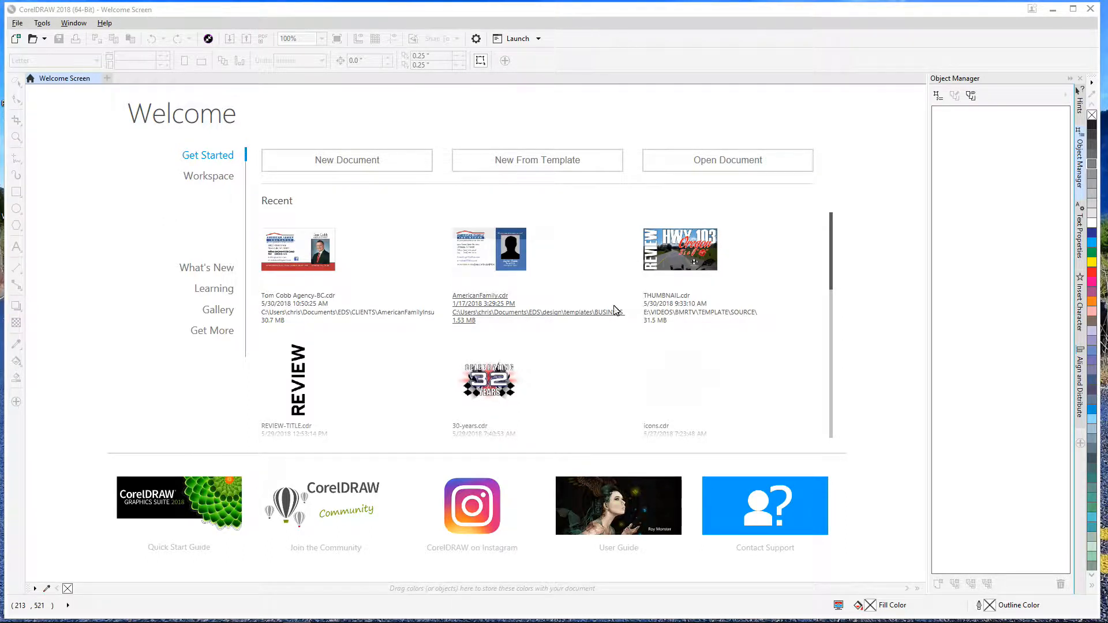
Step: Look through the recent files on the Welcome Screen and in the Open Recent list
{"action": "scroll", "coordinate": [786, 285], "scroll_direction": "down", "scroll_amount": 5}
{"action": "scroll", "coordinate": [584, 343], "scroll_direction": "up", "scroll_amount": 5}
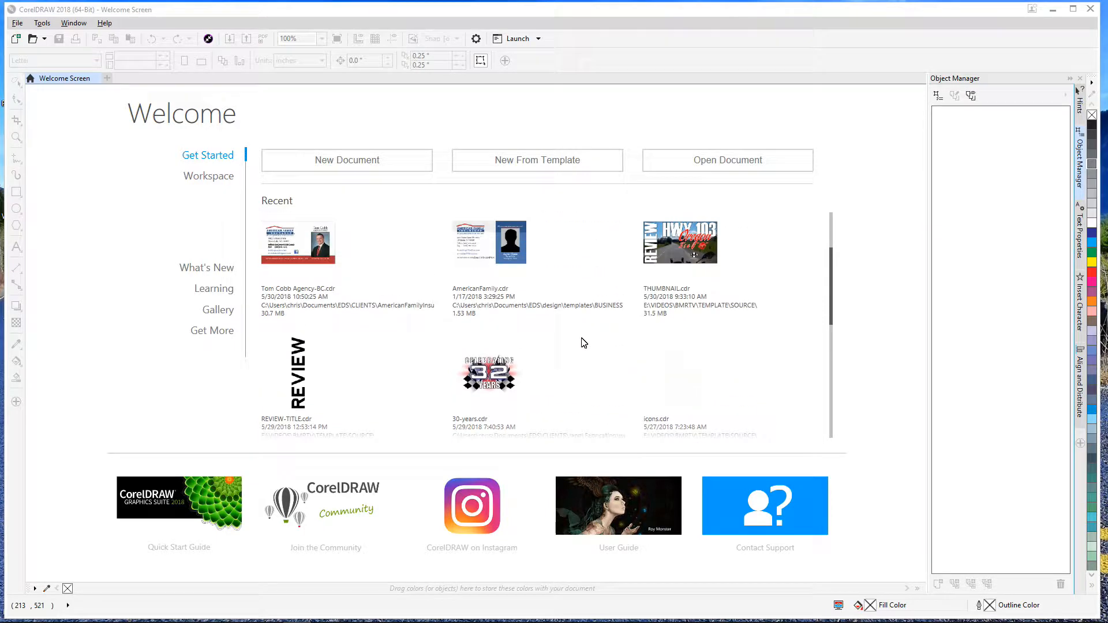
{"action": "scroll", "coordinate": [479, 371], "scroll_direction": "down", "scroll_amount": 3}
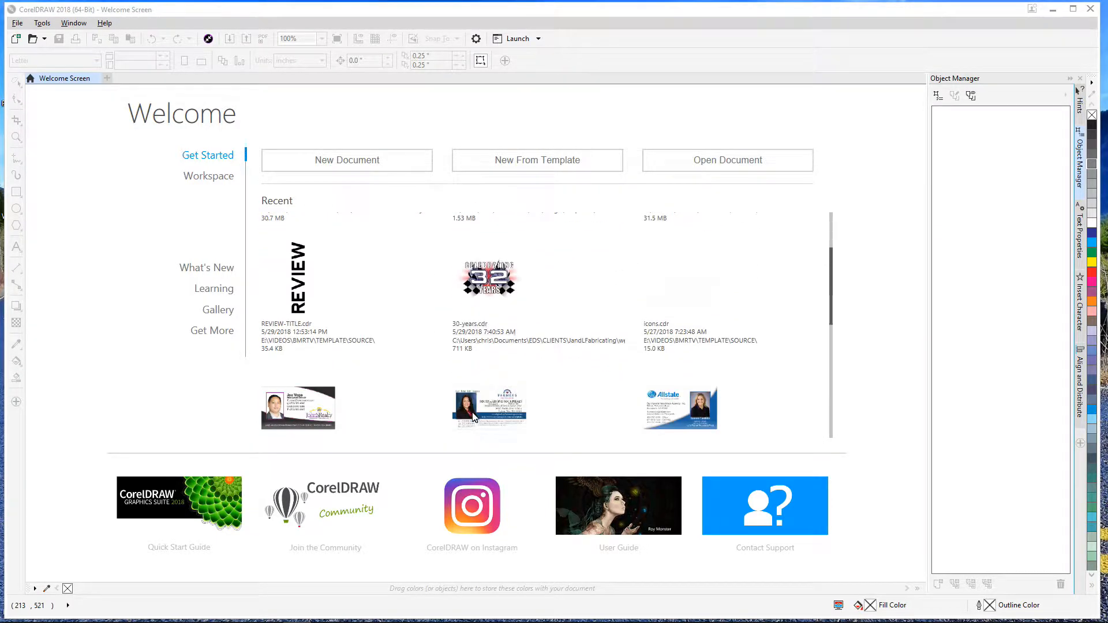
{"action": "scroll", "coordinate": [522, 323], "scroll_direction": "up", "scroll_amount": 3}
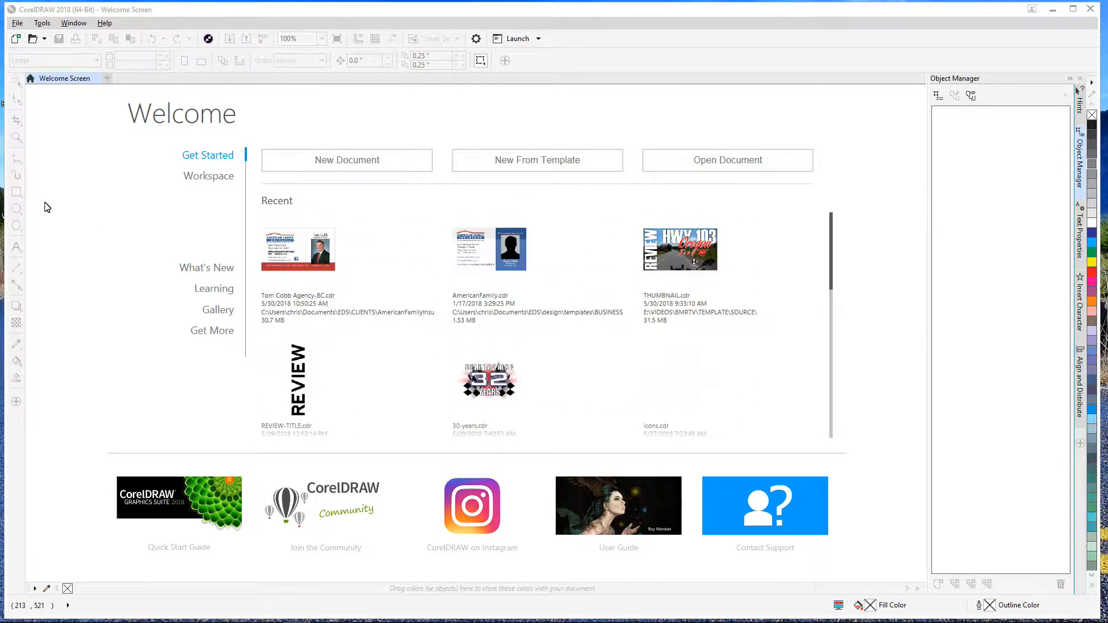
{"action": "left_click", "coordinate": [17, 25]}
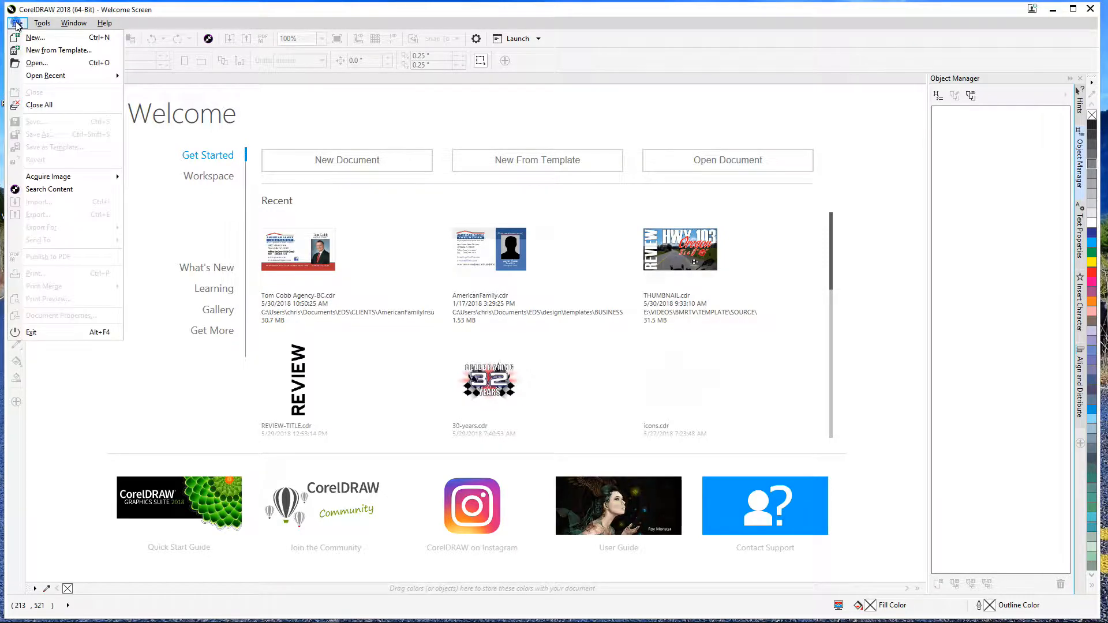
{"action": "mouse_move", "coordinate": [59, 82]}
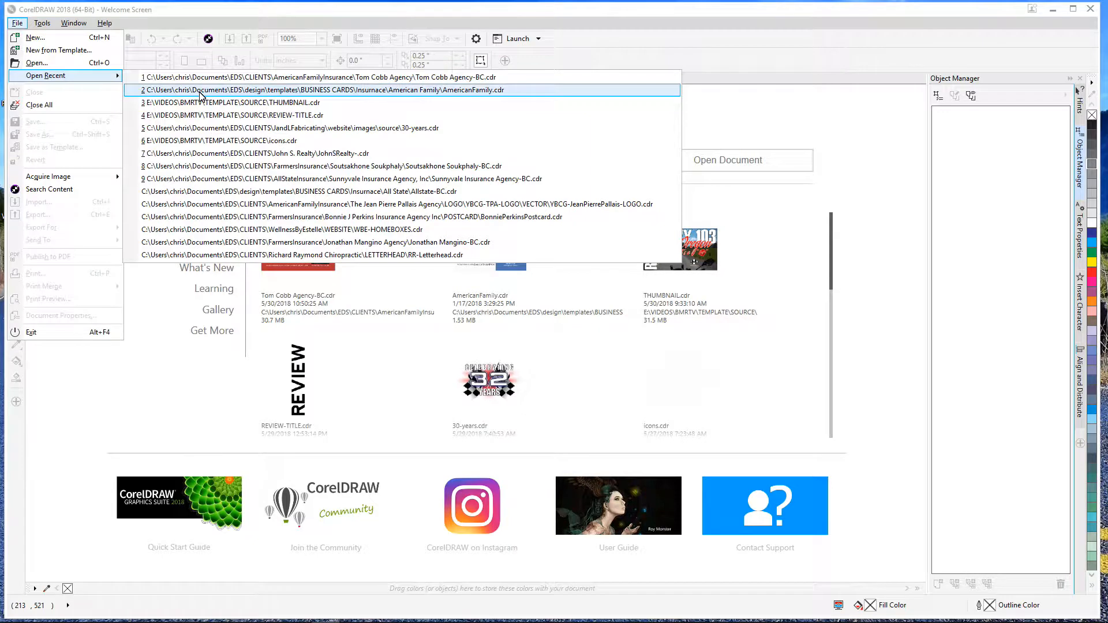
{"action": "left_click", "coordinate": [609, 13]}
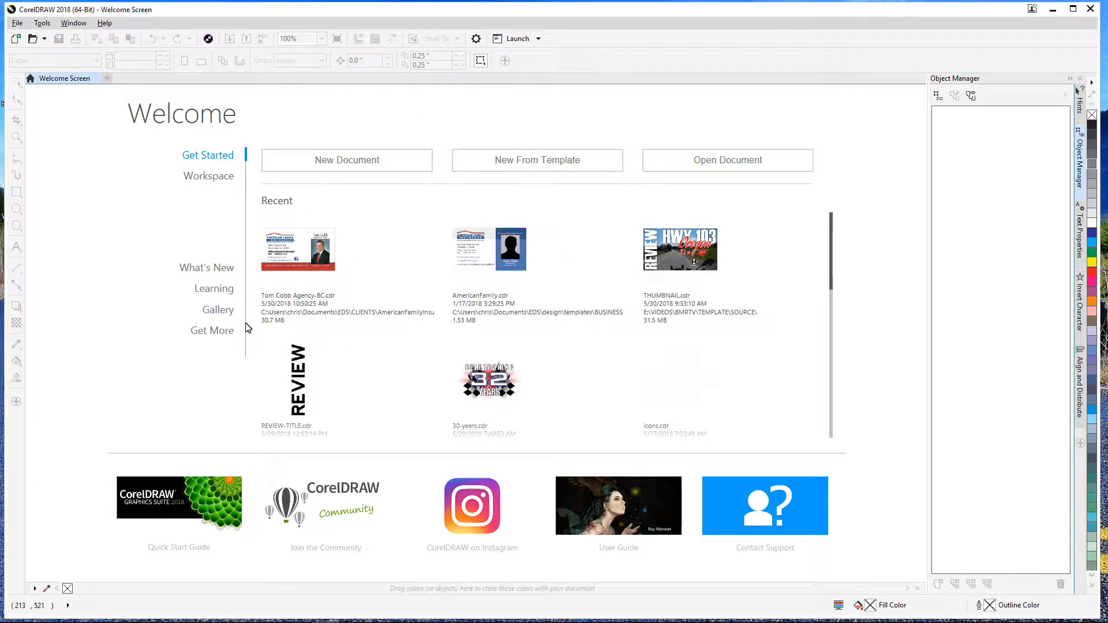
{"action": "left_click", "coordinate": [341, 163]}
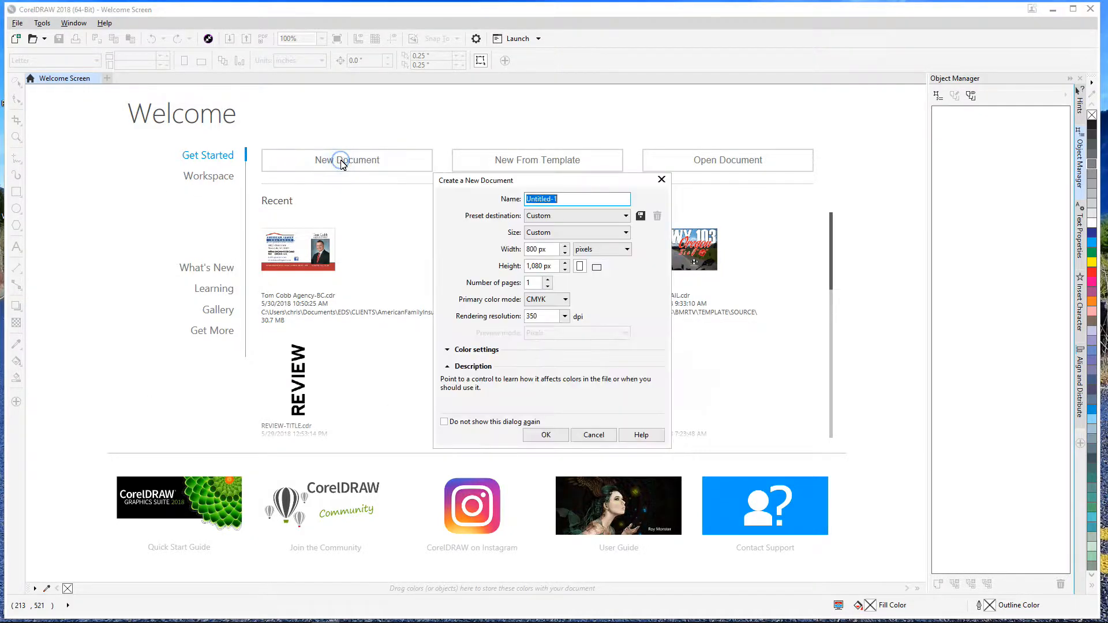
{"action": "left_click", "coordinate": [594, 435]}
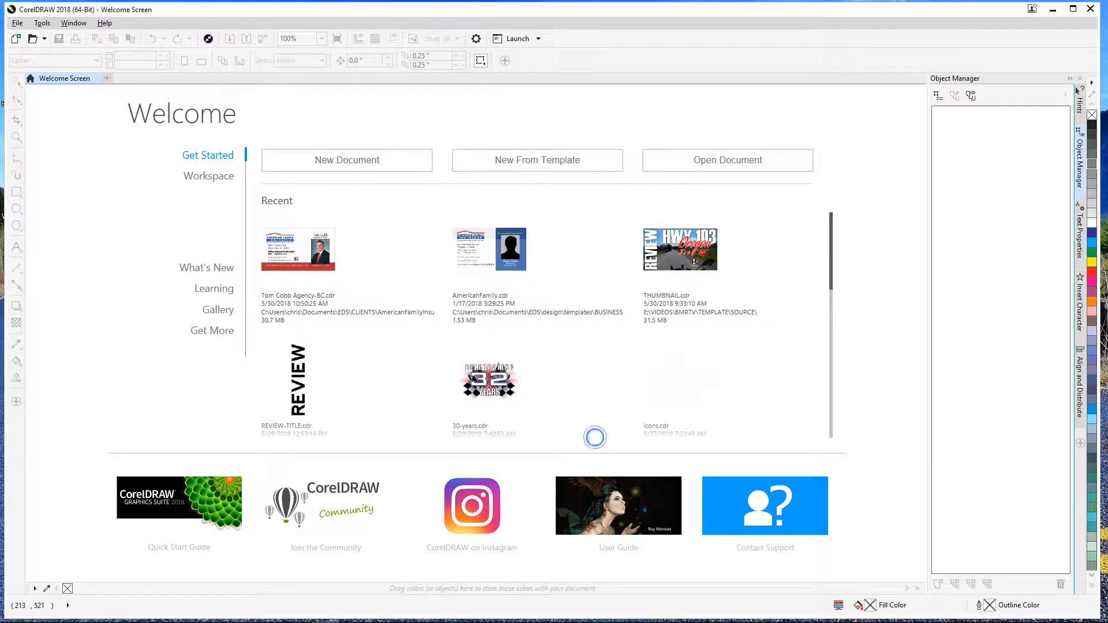
{"action": "left_click", "coordinate": [18, 23]}
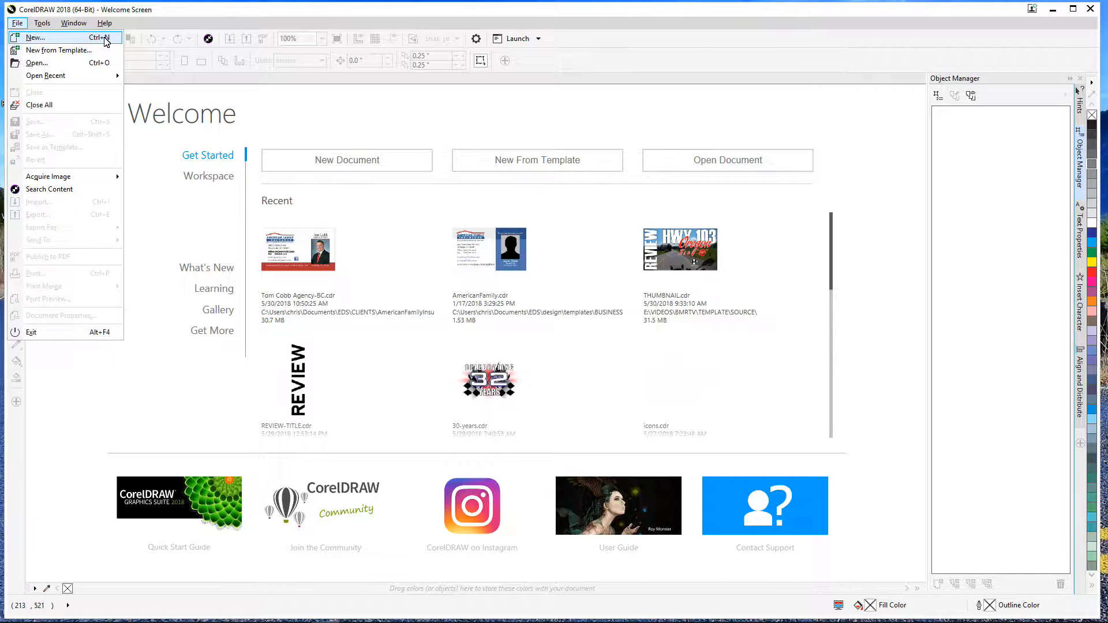
{"action": "left_click", "coordinate": [310, 119]}
Step: Start a new document and set its page size to 1280 px wide by 600 px high, keeping pixels as the unit
{"action": "left_click", "coordinate": [337, 161]}
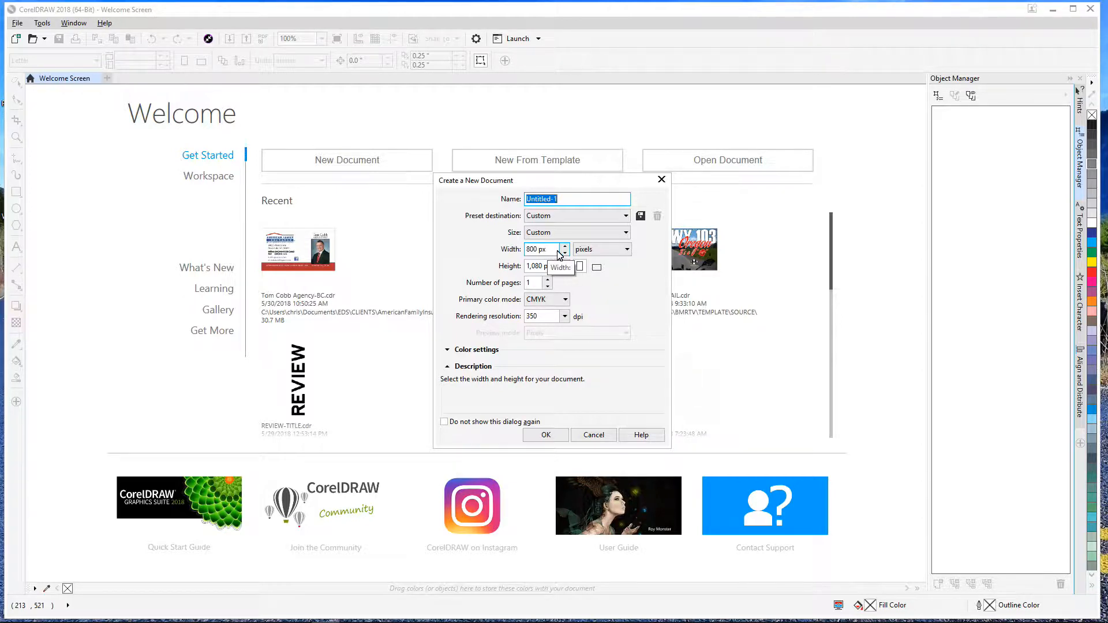
{"action": "left_click", "coordinate": [556, 252]}
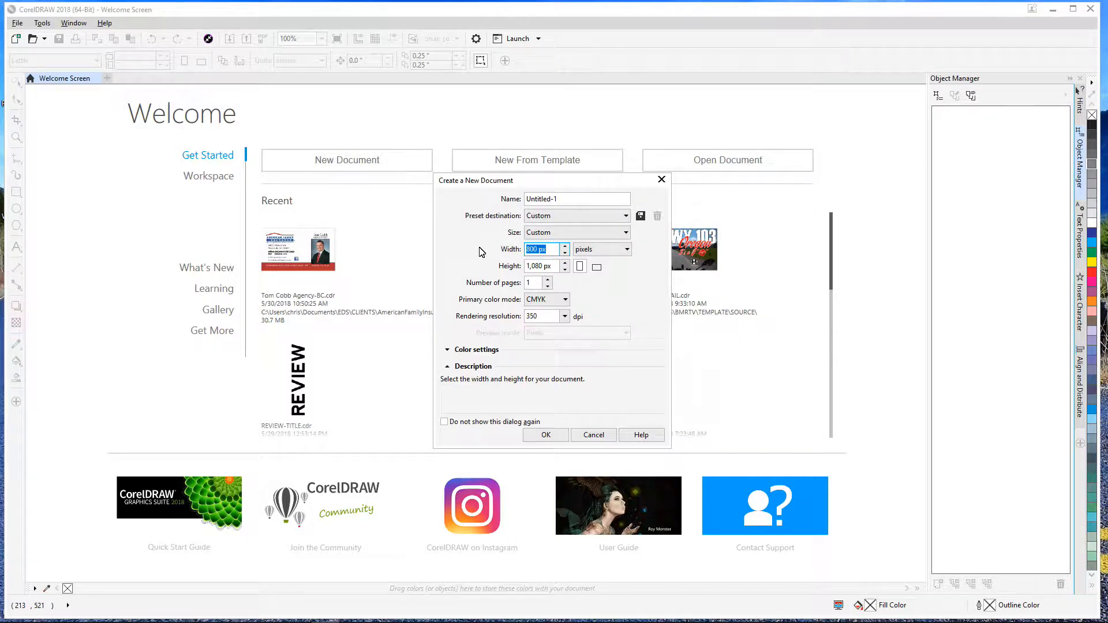
{"action": "type", "text": "1280"}
{"action": "key", "text": "Tab"}
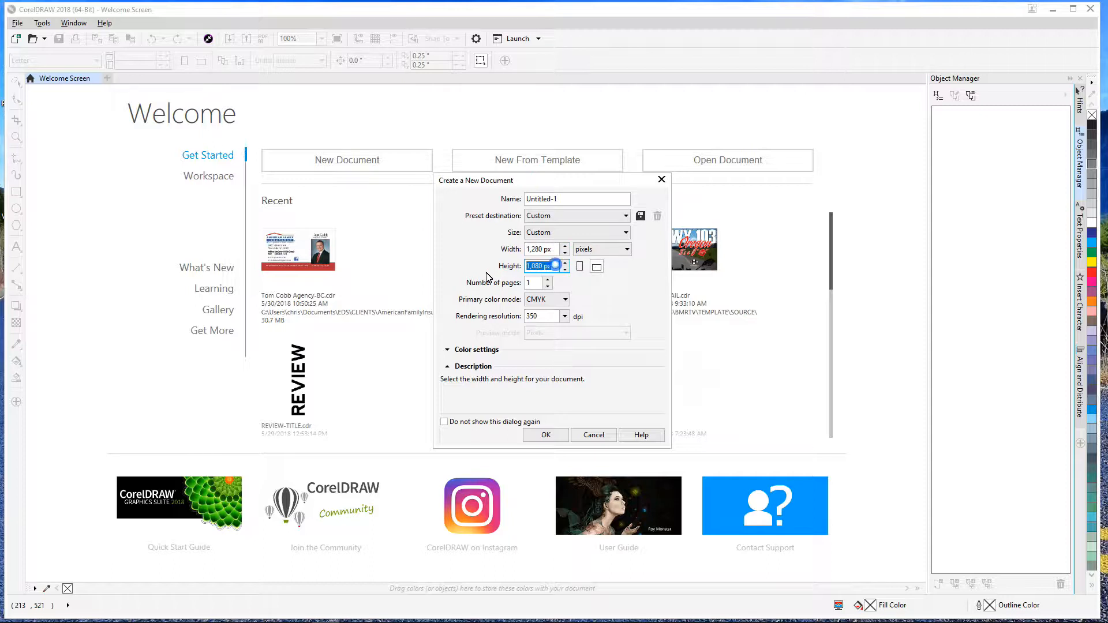
{"action": "type", "text": "600"}
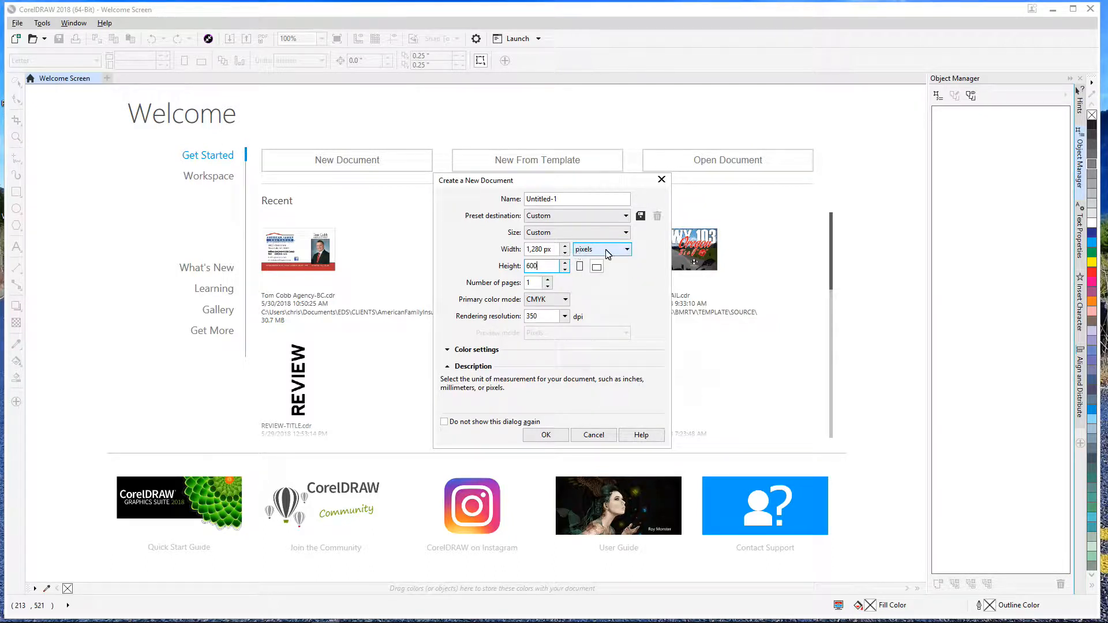
{"action": "left_click", "coordinate": [625, 250]}
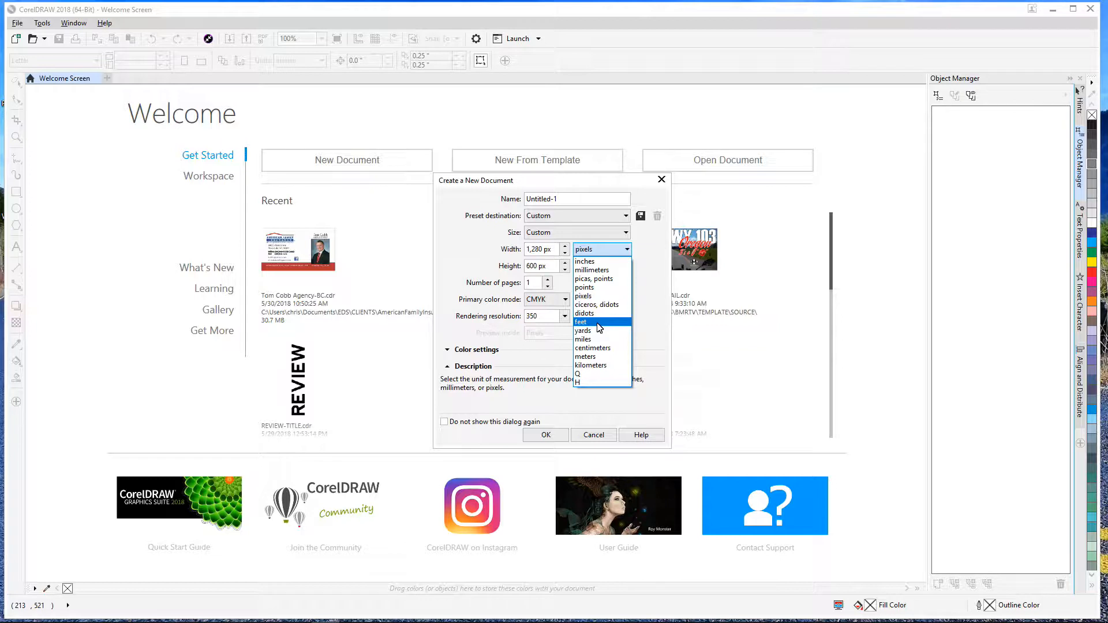
{"action": "left_click", "coordinate": [651, 267]}
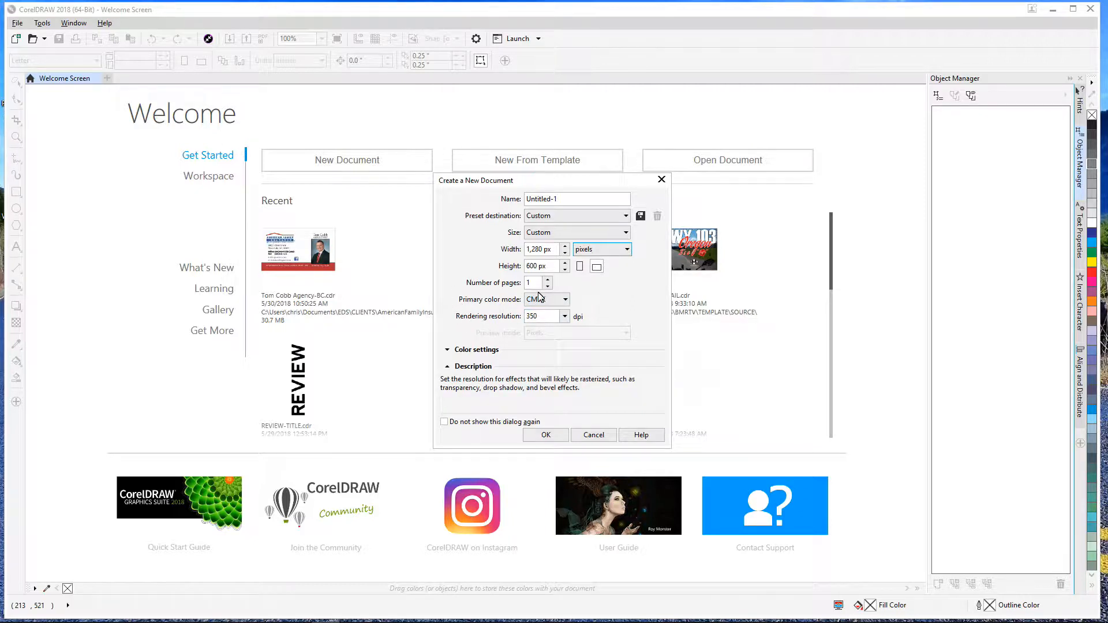
Step: Set the primary color mode to RGB and the rendering resolution to 72 dpi, and create the document
{"action": "left_click", "coordinate": [564, 299]}
{"action": "left_click", "coordinate": [534, 311]}
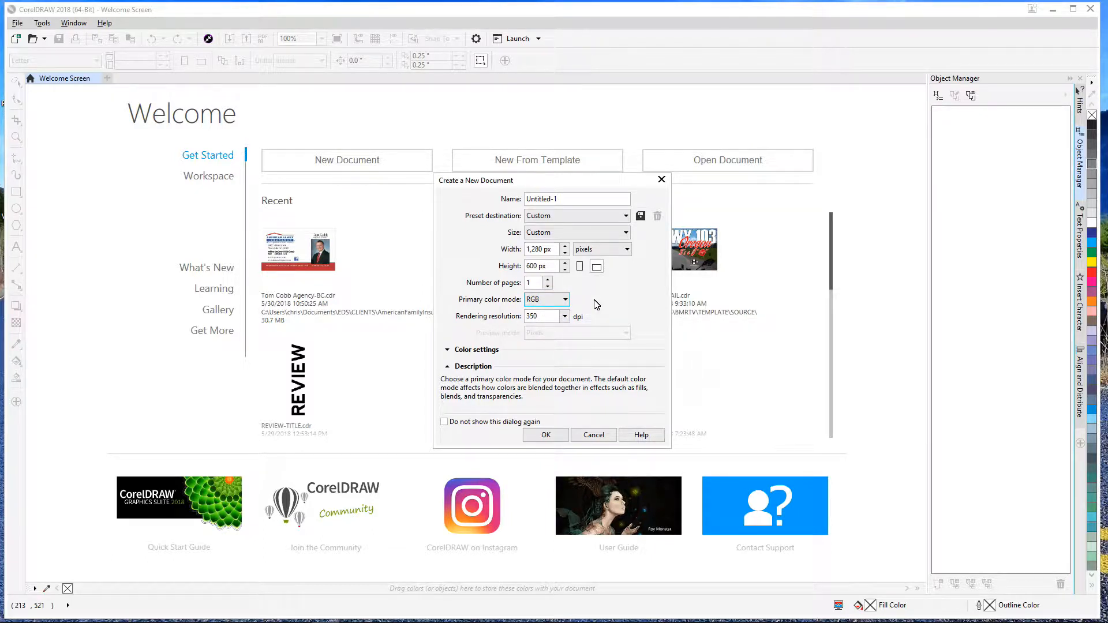
{"action": "left_click", "coordinate": [563, 317]}
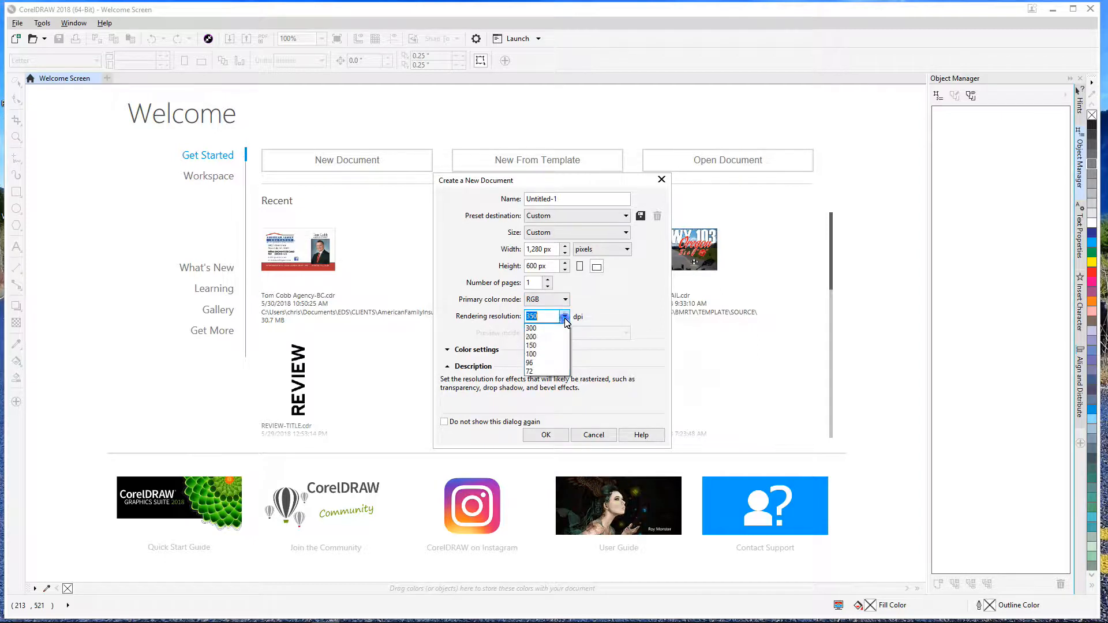
{"action": "left_click", "coordinate": [533, 372]}
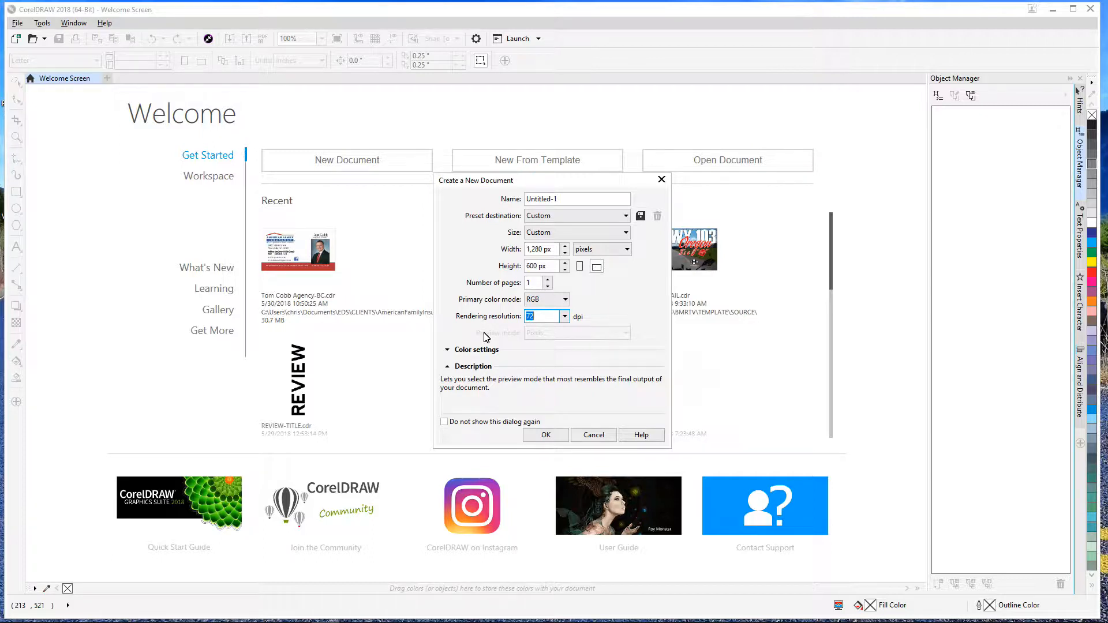
{"action": "left_click", "coordinate": [545, 435]}
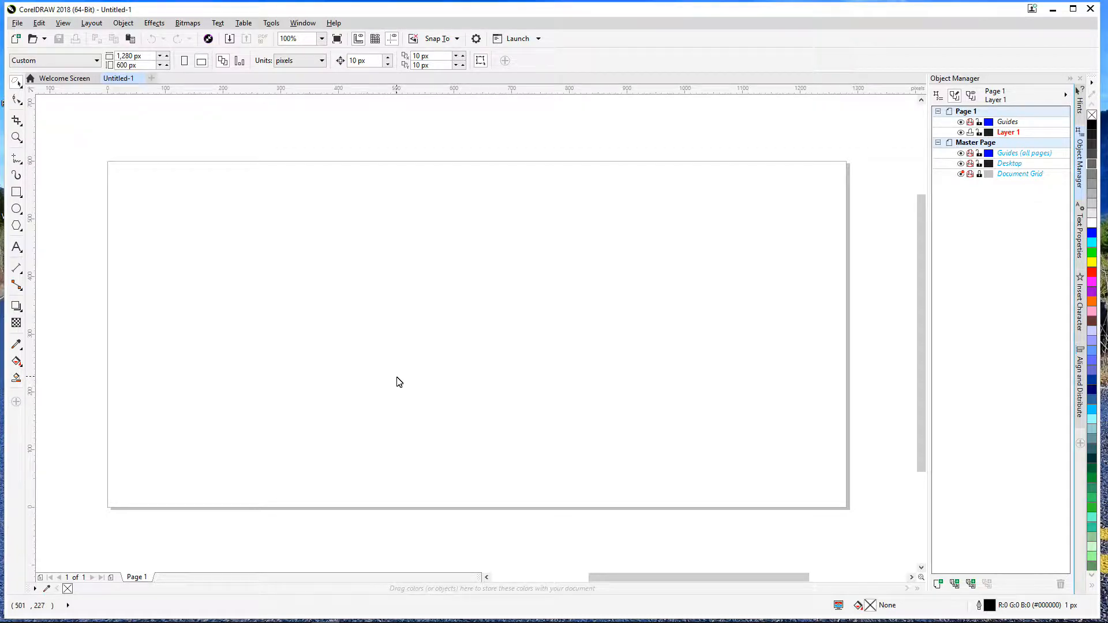
{"action": "left_click", "coordinate": [13, 25]}
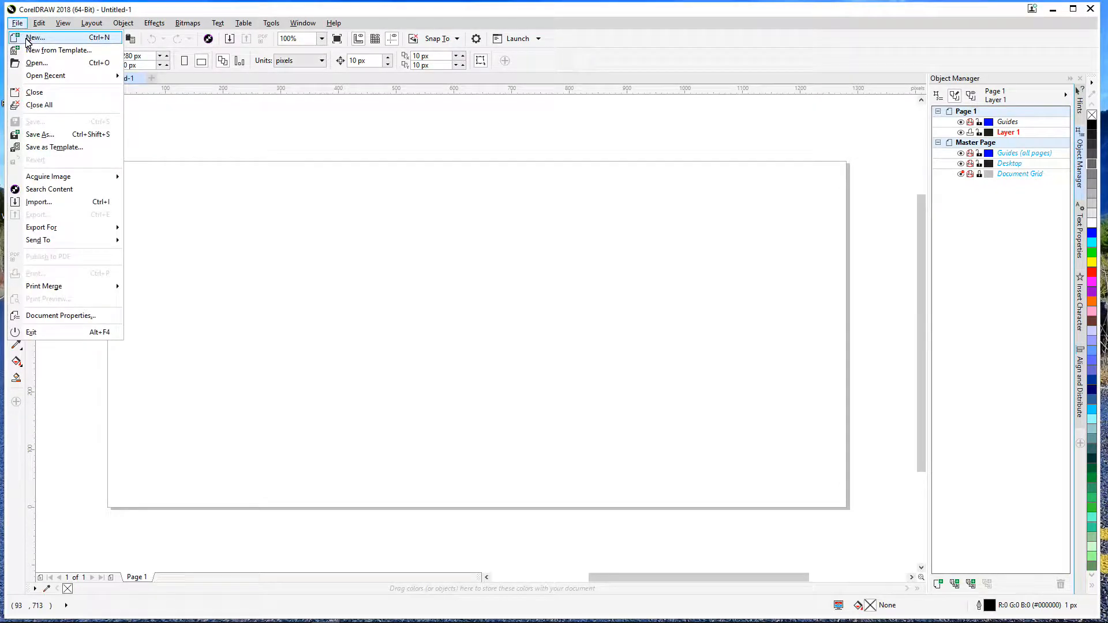
{"action": "mouse_move", "coordinate": [39, 78]}
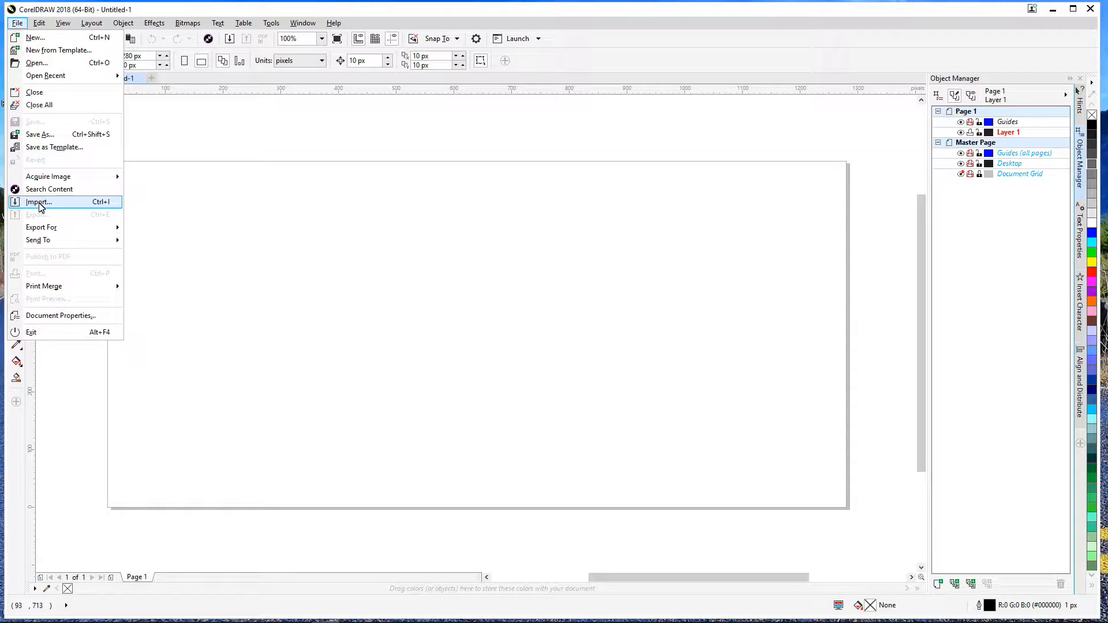
{"action": "left_click", "coordinate": [39, 24]}
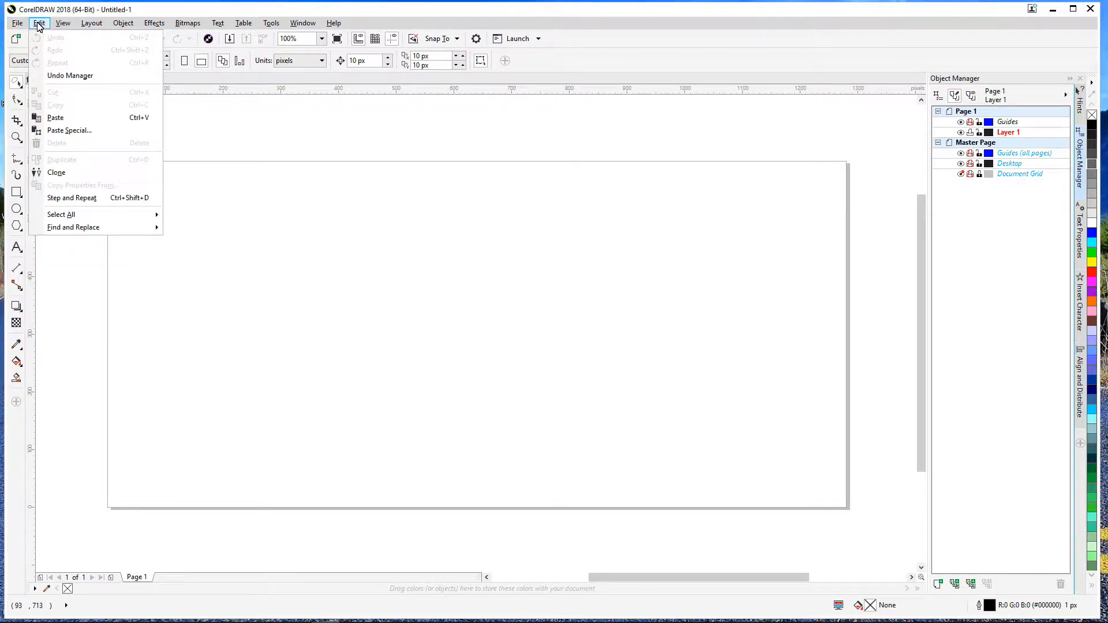
{"action": "mouse_move", "coordinate": [93, 25]}
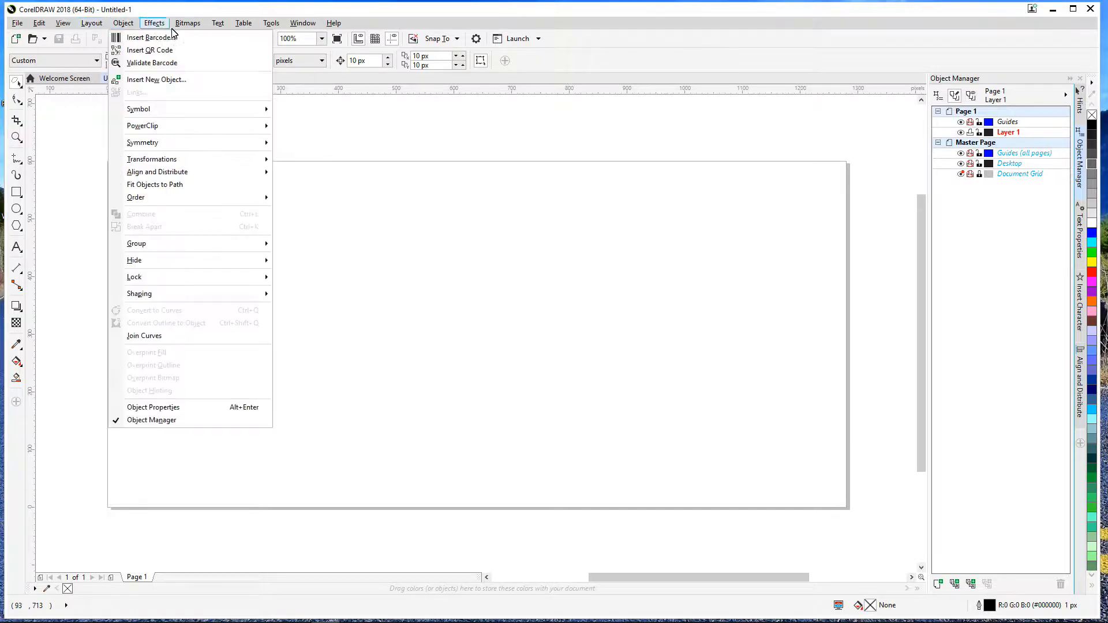
{"action": "left_click", "coordinate": [428, 14]}
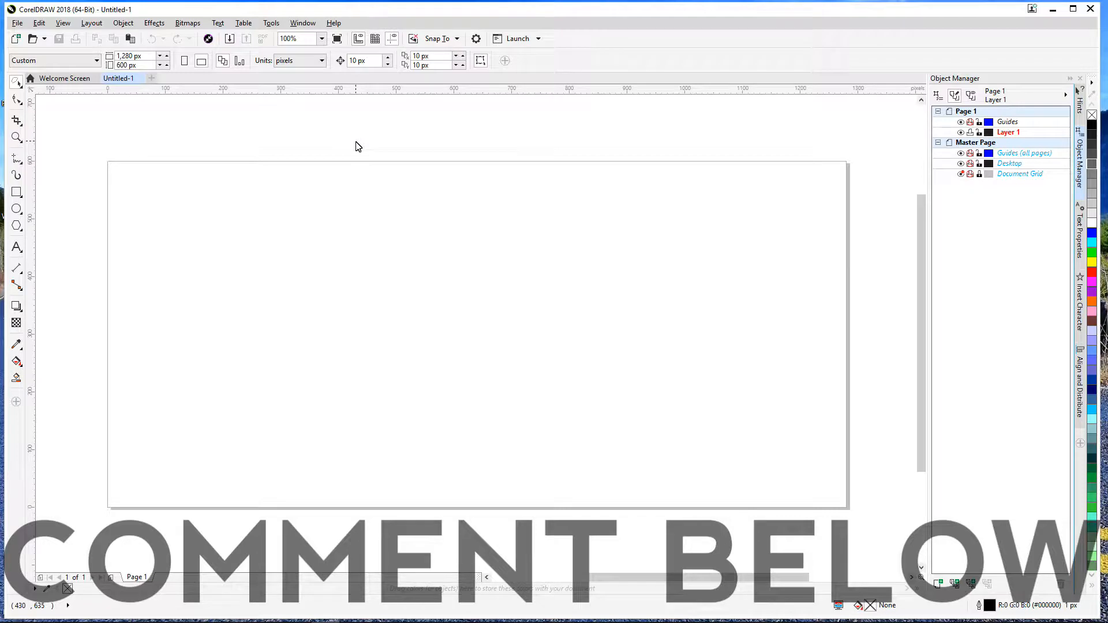
Step: Choose the standard Pick tool in place of Freehand Pick, and select the Shape tool
{"action": "left_click", "coordinate": [19, 86]}
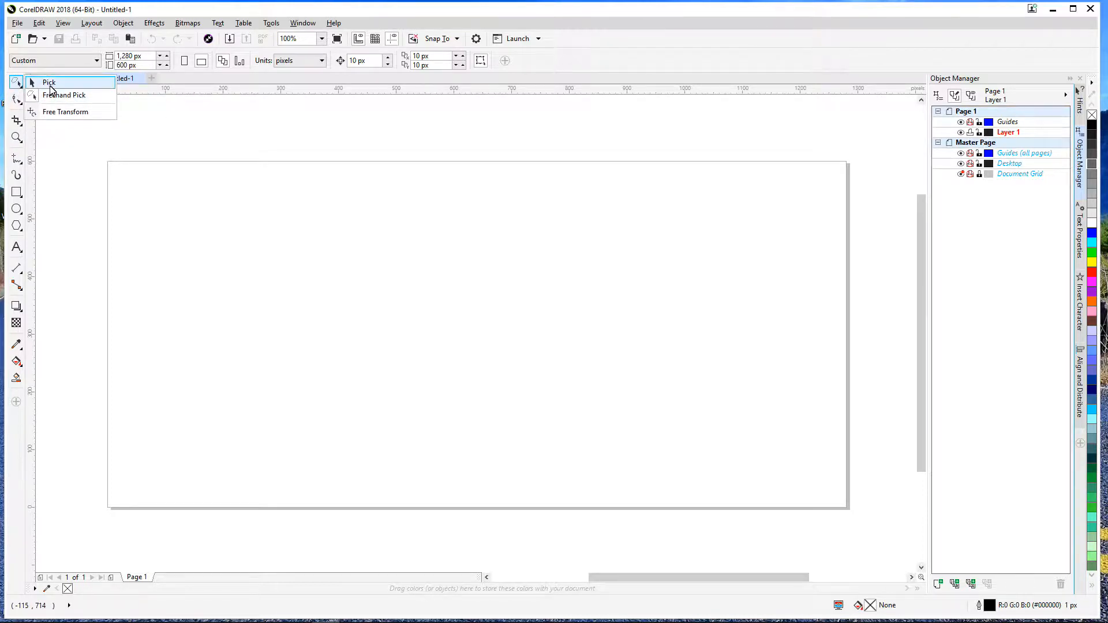
{"action": "left_click", "coordinate": [50, 84]}
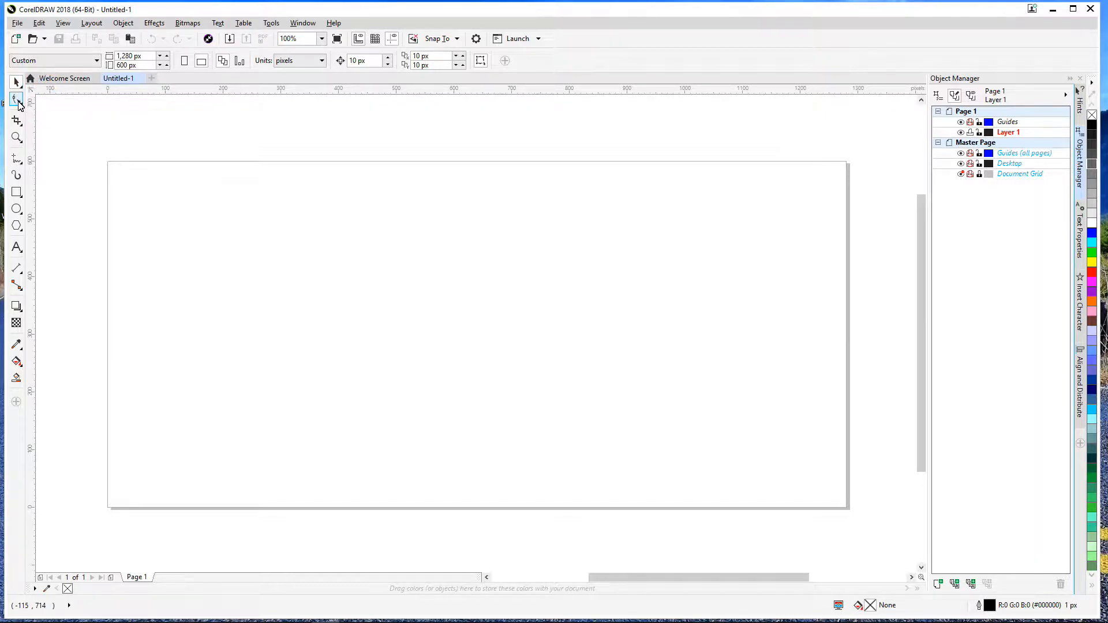
{"action": "left_click", "coordinate": [19, 104]}
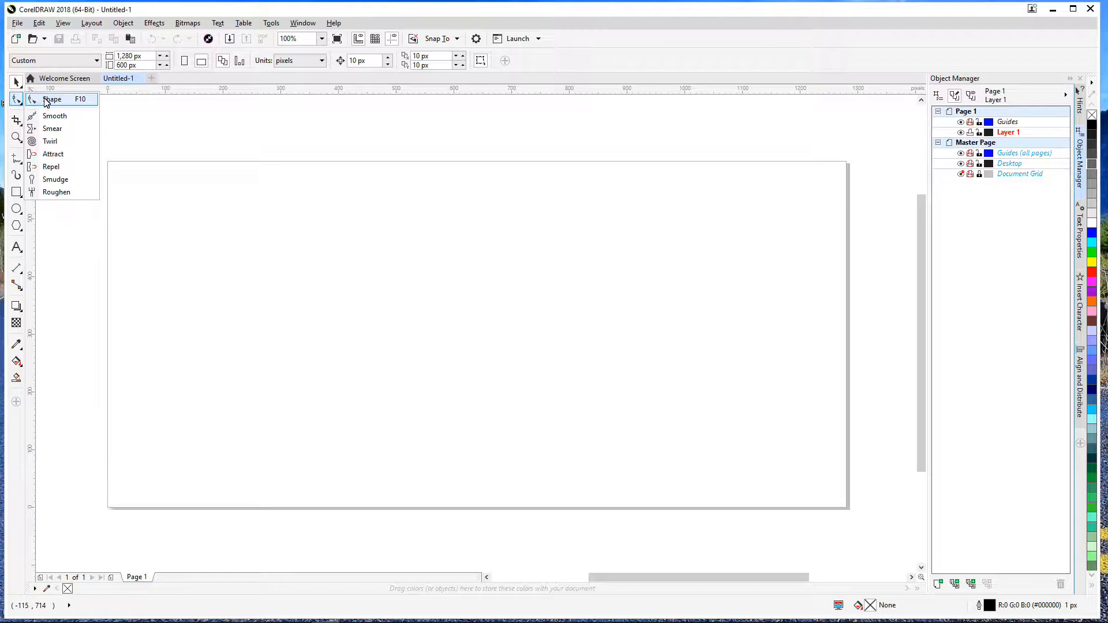
{"action": "left_click", "coordinate": [46, 101]}
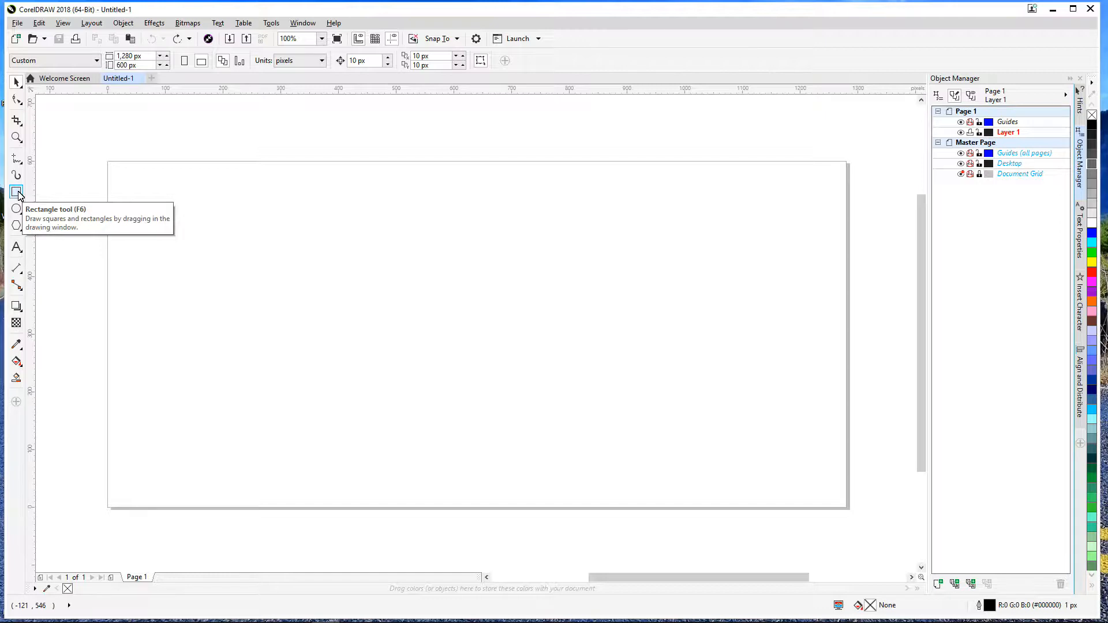
Step: Draw three separate rectangles in the page's left half and a larger one, about 472 by 435 px, enclosing them
{"action": "left_click", "coordinate": [18, 194]}
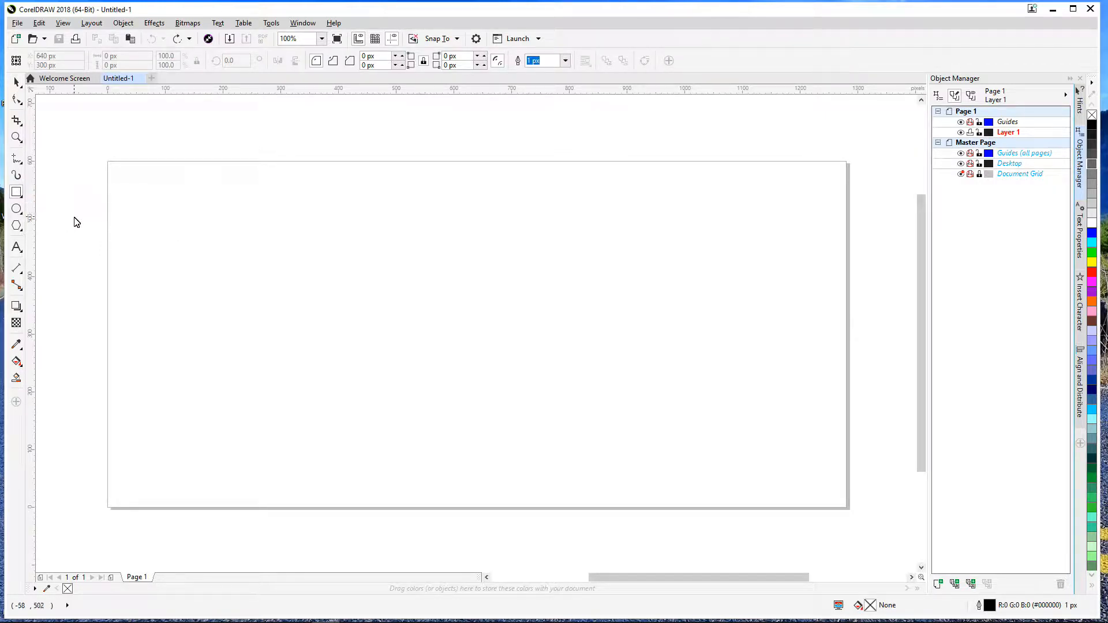
{"action": "left_click_drag", "start_coordinate": [251, 197], "coordinate": [334, 295]}
{"action": "left_click_drag", "start_coordinate": [361, 196], "coordinate": [453, 294]}
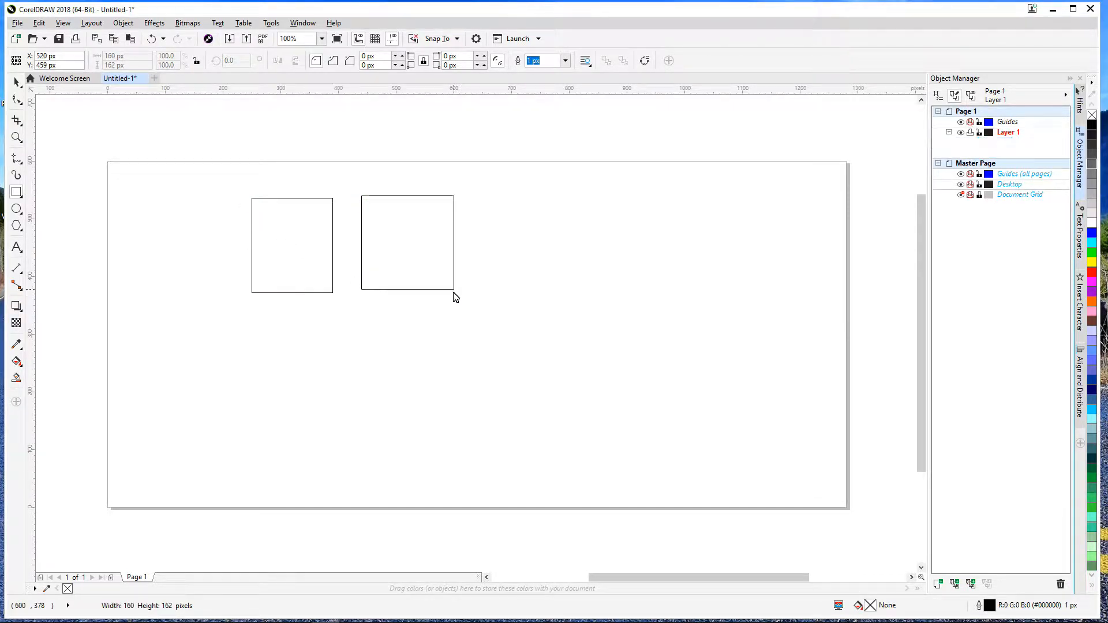
{"action": "left_click", "coordinate": [309, 312]}
{"action": "left_click_drag", "start_coordinate": [308, 311], "coordinate": [386, 406]}
{"action": "left_click_drag", "start_coordinate": [212, 181], "coordinate": [483, 431]}
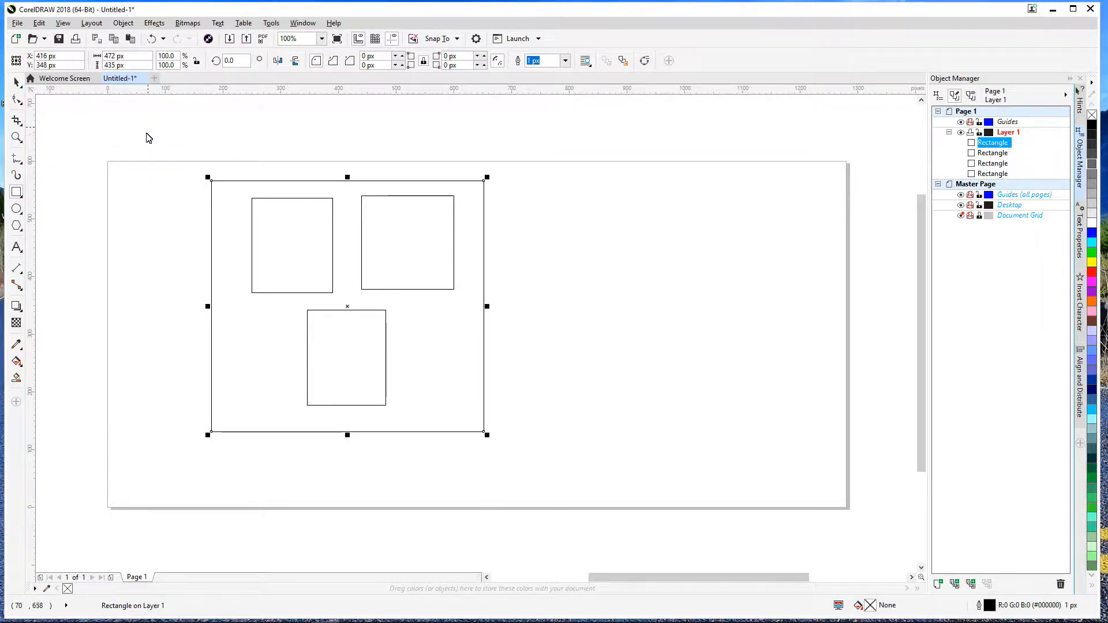
{"action": "left_click", "coordinate": [147, 132]}
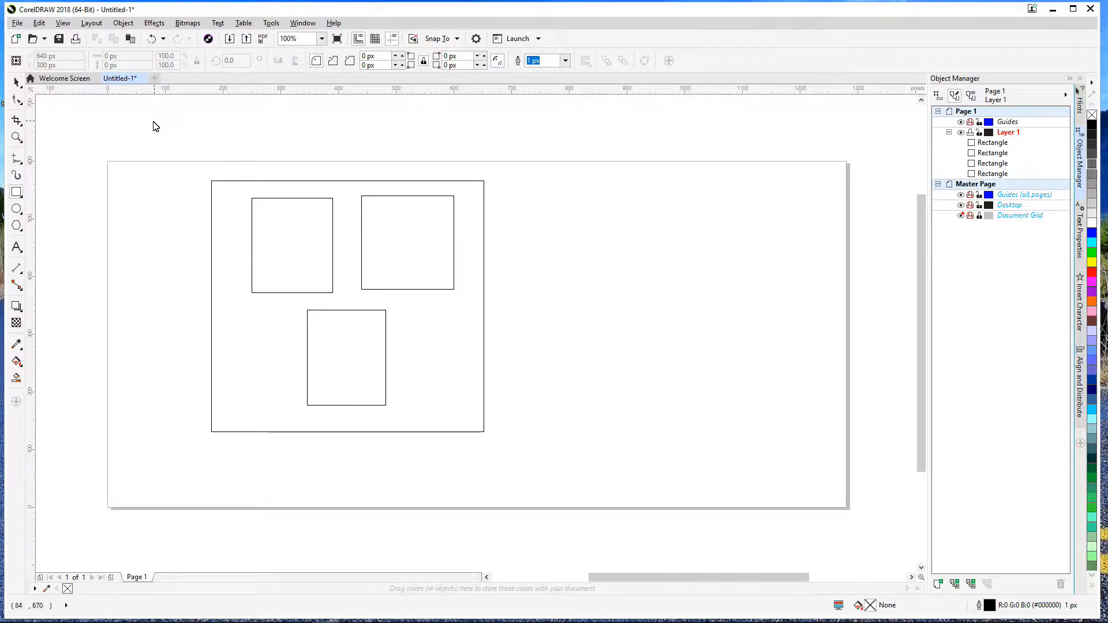
Step: Draw a small rectangle, about 43 by 53 px, above the page's upper-left corner and undo it
{"action": "left_click_drag", "start_coordinate": [127, 118], "coordinate": [153, 148]}
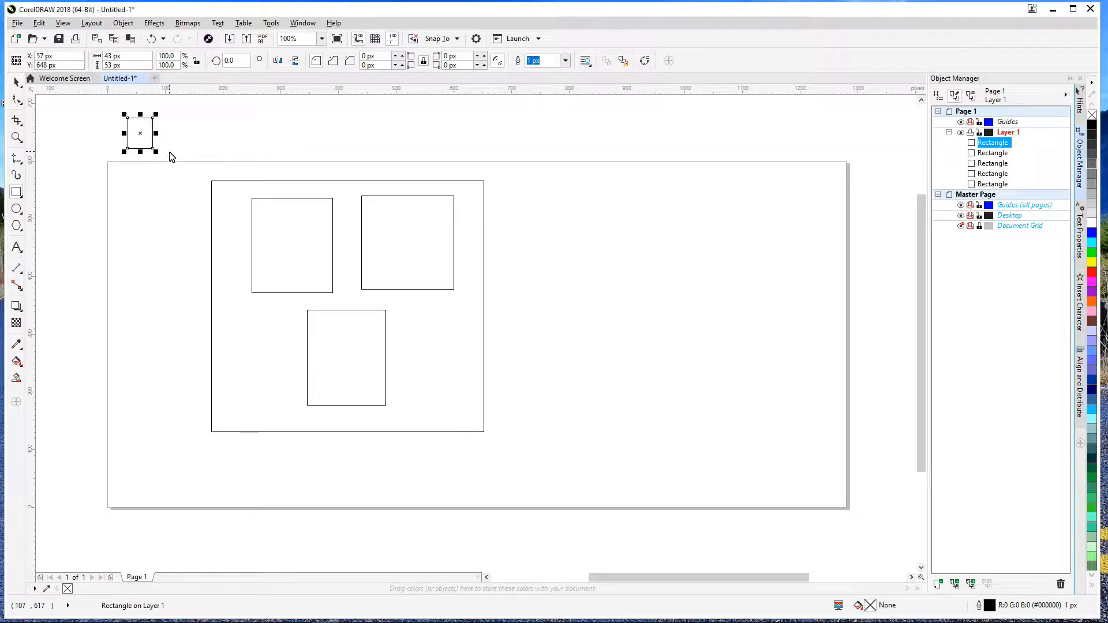
{"action": "key", "text": "ctrl+z"}
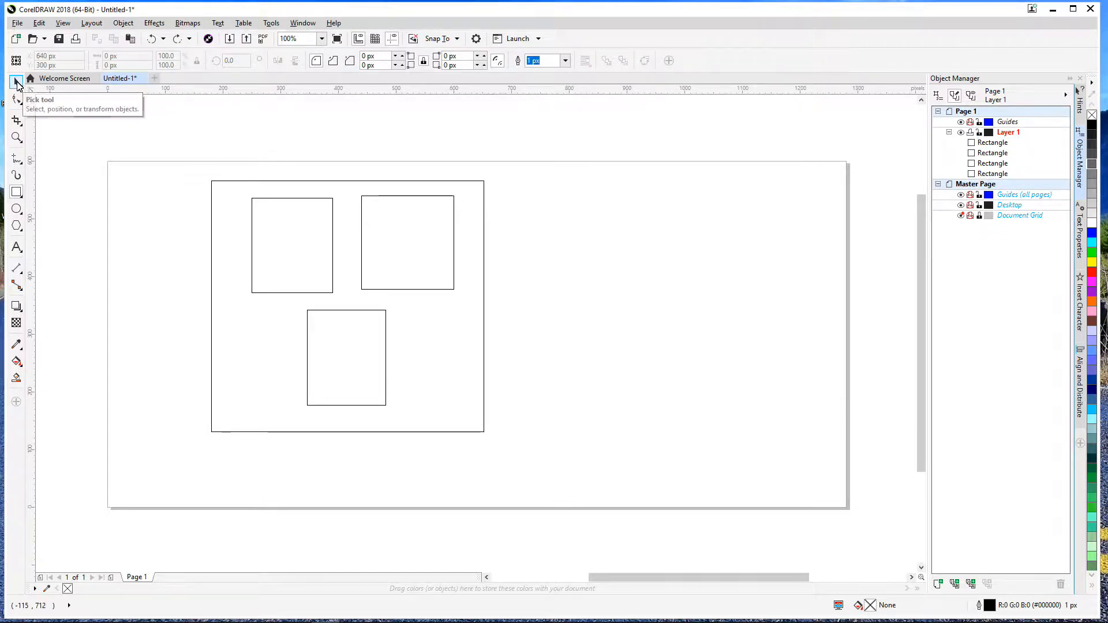
Step: Switch to the Pick tool and leave all objects deselected
{"action": "left_click", "coordinate": [17, 83]}
{"action": "left_click", "coordinate": [149, 109]}
{"action": "left_click", "coordinate": [105, 143]}
{"action": "left_click", "coordinate": [133, 161]}
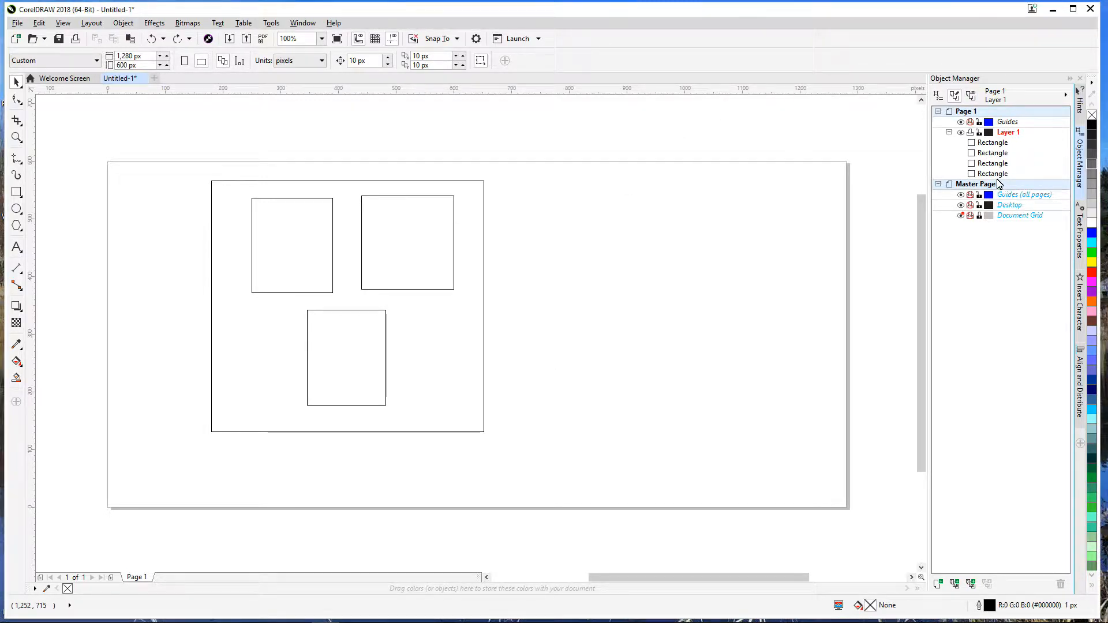
Step: Select each of the four rectangles in turn from Layer 1's object list, then deselect everything
{"action": "left_click", "coordinate": [1003, 143]}
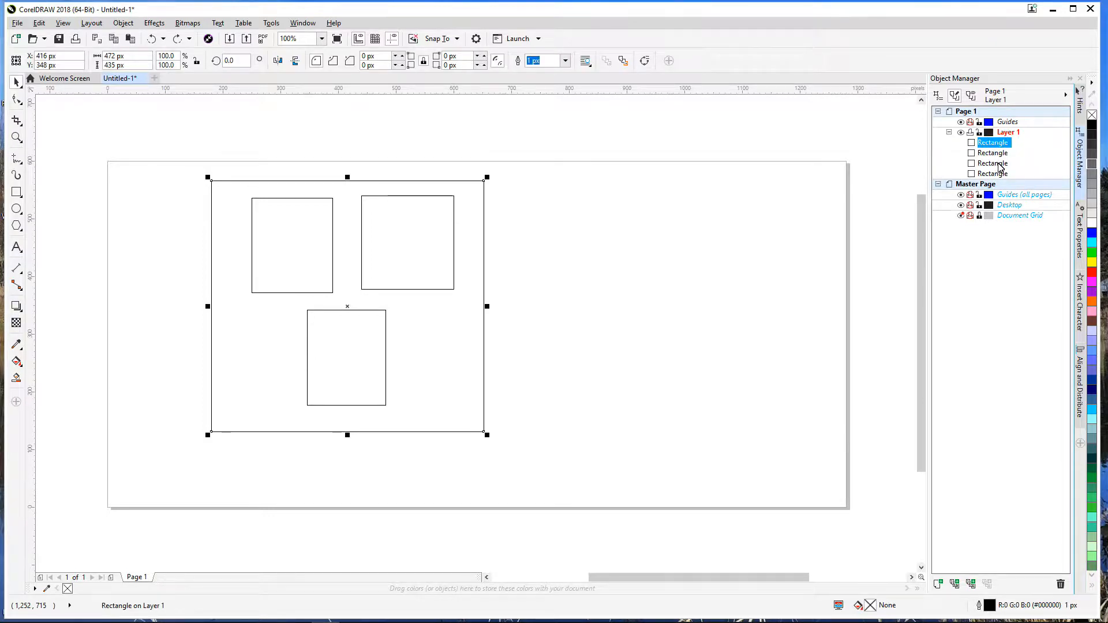
{"action": "left_click", "coordinate": [1001, 166]}
{"action": "left_click", "coordinate": [997, 174]}
{"action": "left_click", "coordinate": [993, 153]}
{"action": "left_click", "coordinate": [993, 144]}
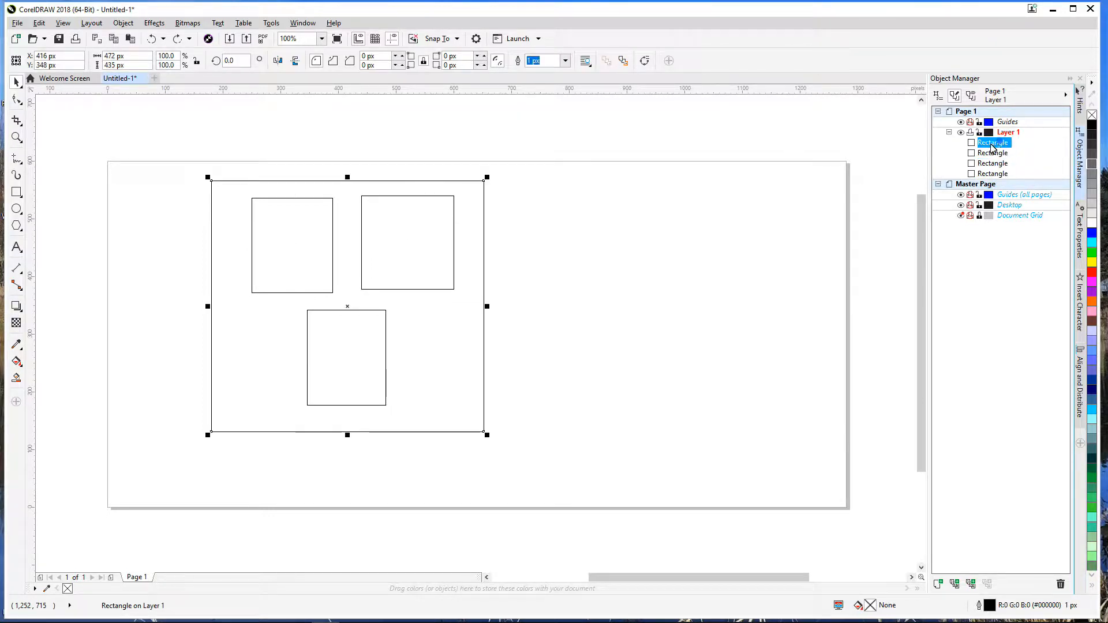
{"action": "left_click", "coordinate": [997, 174]}
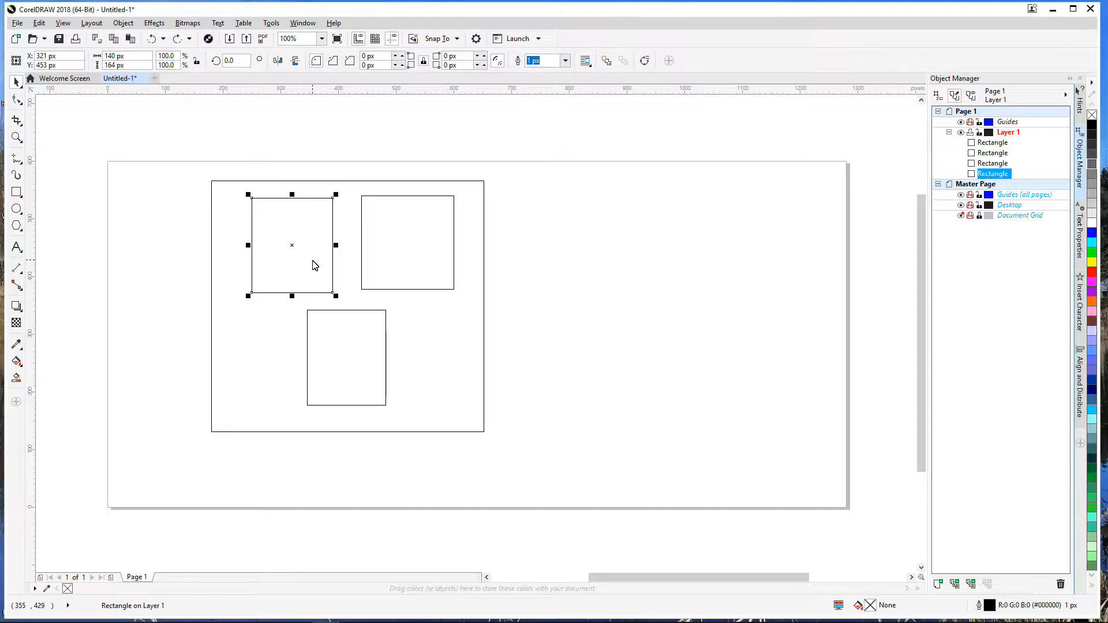
{"action": "left_click", "coordinate": [94, 99]}
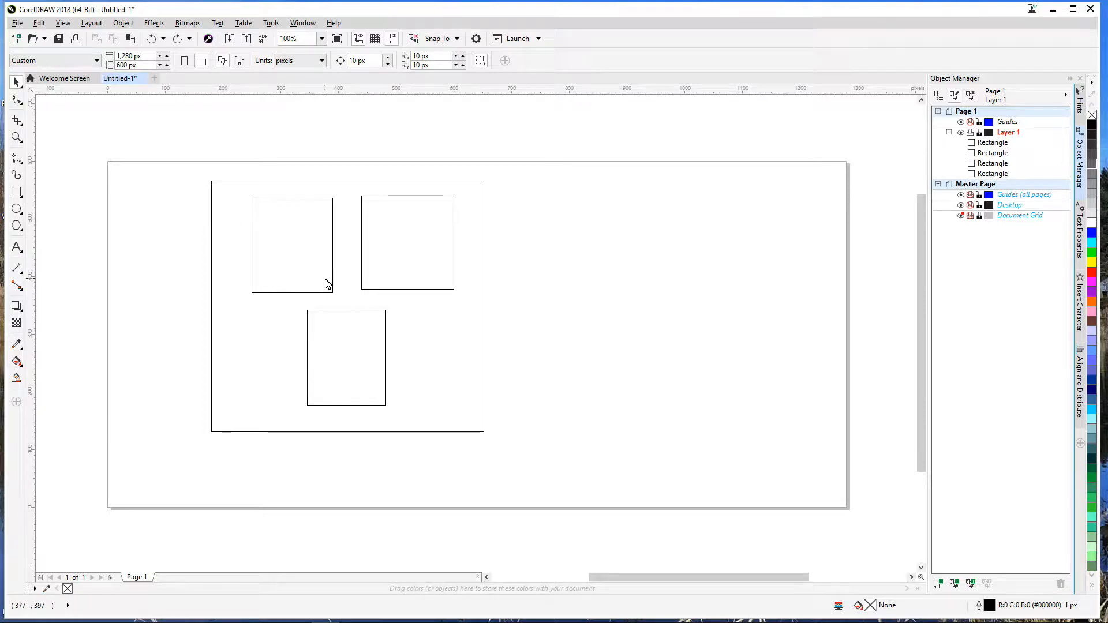
Step: Move the enclosing rectangle to the bottom of Layer 1's stacking order and select each smaller rectangle on the page
{"action": "left_click", "coordinate": [294, 248]}
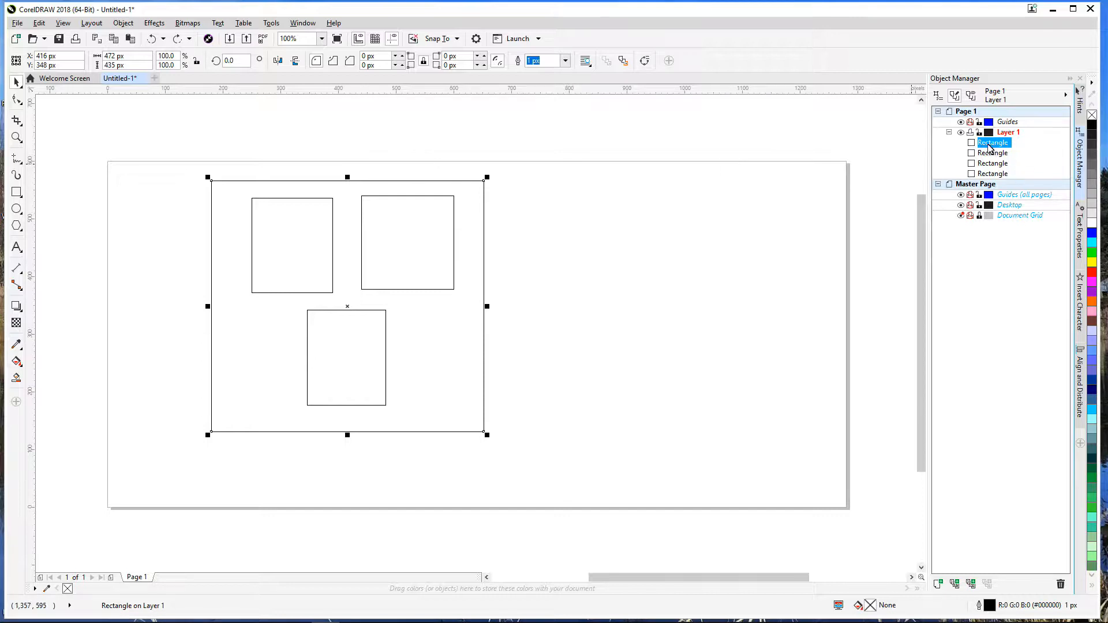
{"action": "left_click_drag", "start_coordinate": [989, 148], "coordinate": [988, 180]}
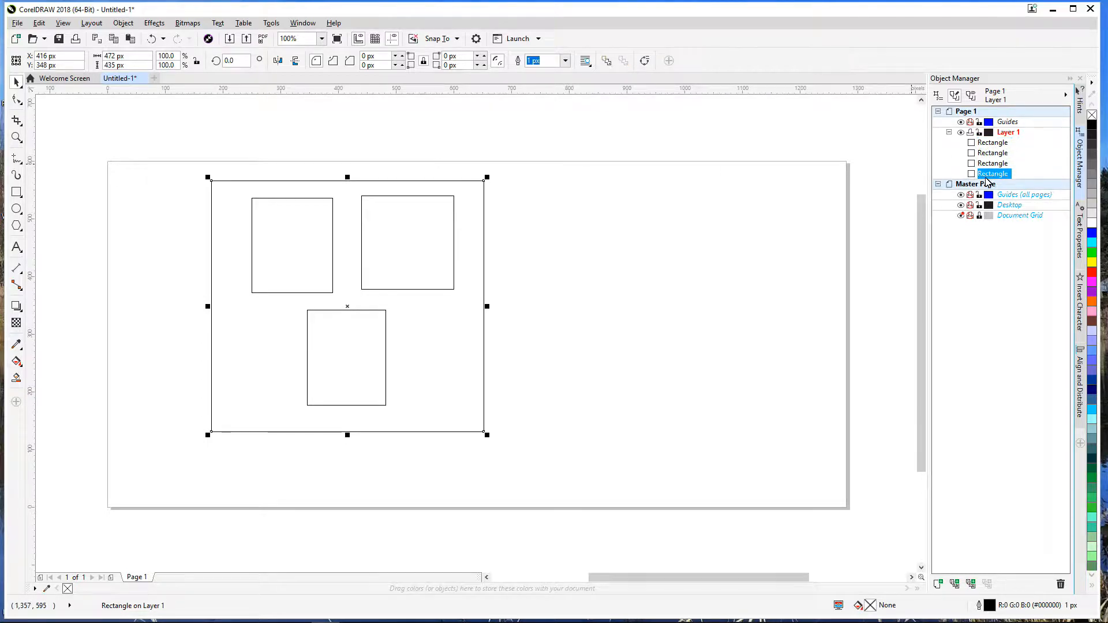
{"action": "left_click", "coordinate": [293, 226]}
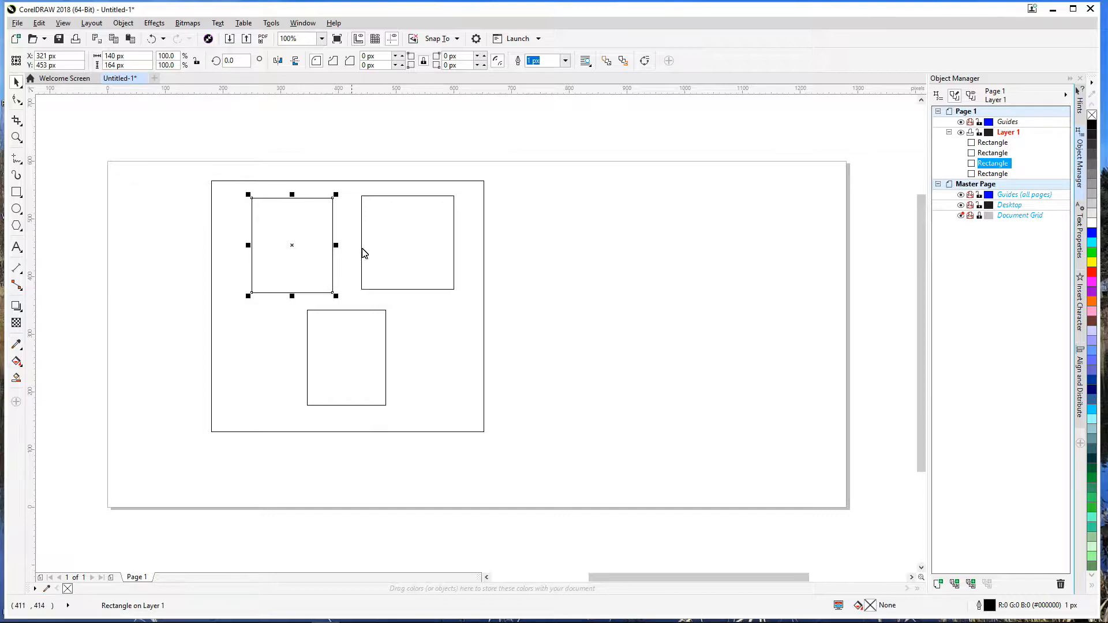
{"action": "left_click", "coordinate": [398, 239]}
{"action": "left_click", "coordinate": [370, 349]}
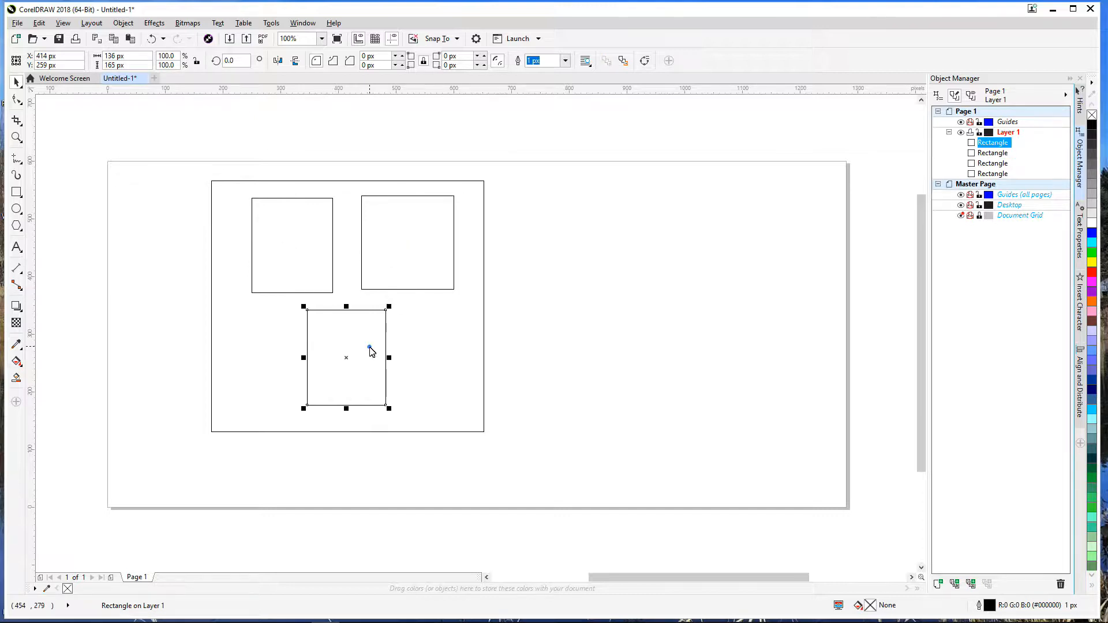
{"action": "left_click", "coordinate": [278, 259]}
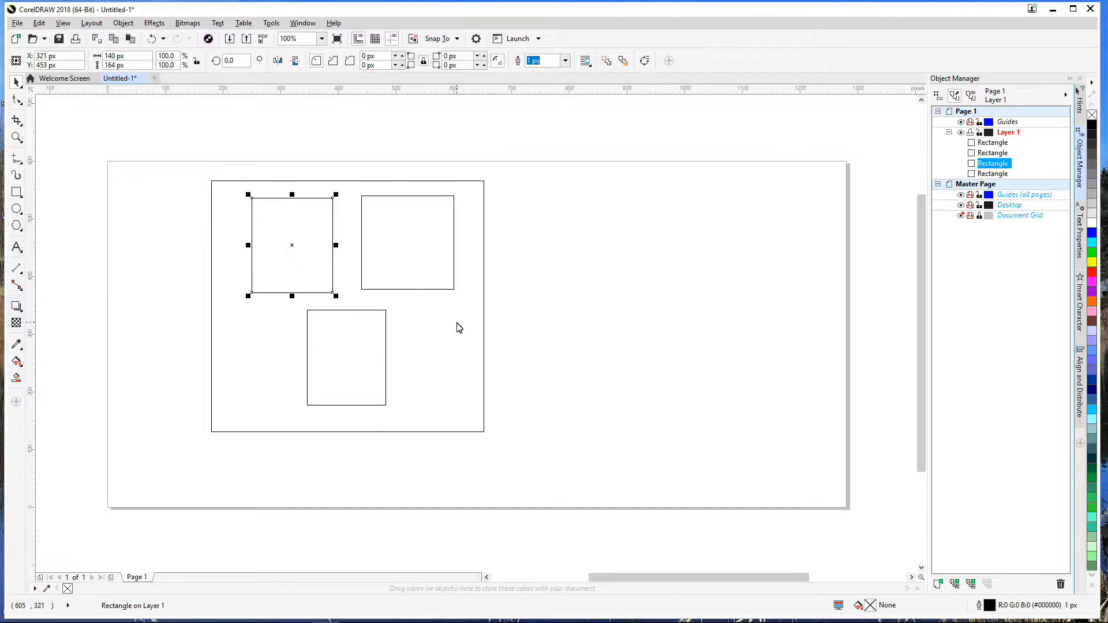
Step: Compare selecting the enclosing rectangle with selecting the smaller ones, both on the page and in Layer 1's object list
{"action": "left_click", "coordinate": [459, 328]}
{"action": "left_click", "coordinate": [345, 345]}
{"action": "left_click", "coordinate": [290, 239]}
{"action": "left_click", "coordinate": [180, 237]}
{"action": "left_click", "coordinate": [240, 353]}
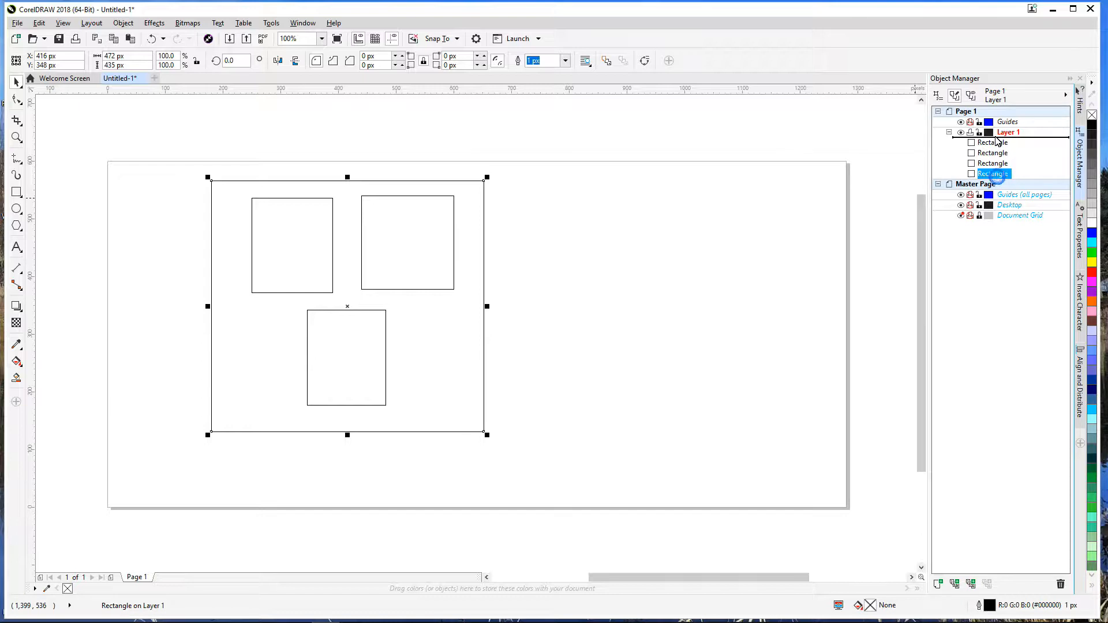
{"action": "left_click", "coordinate": [119, 225]}
{"action": "left_click", "coordinate": [235, 222]}
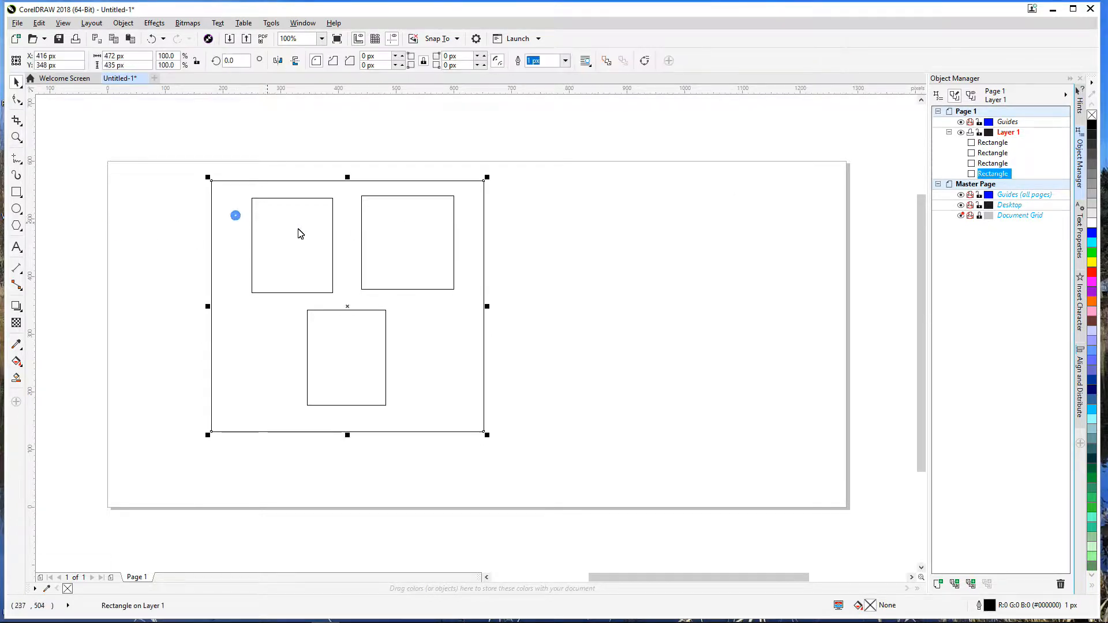
{"action": "left_click", "coordinate": [429, 225]}
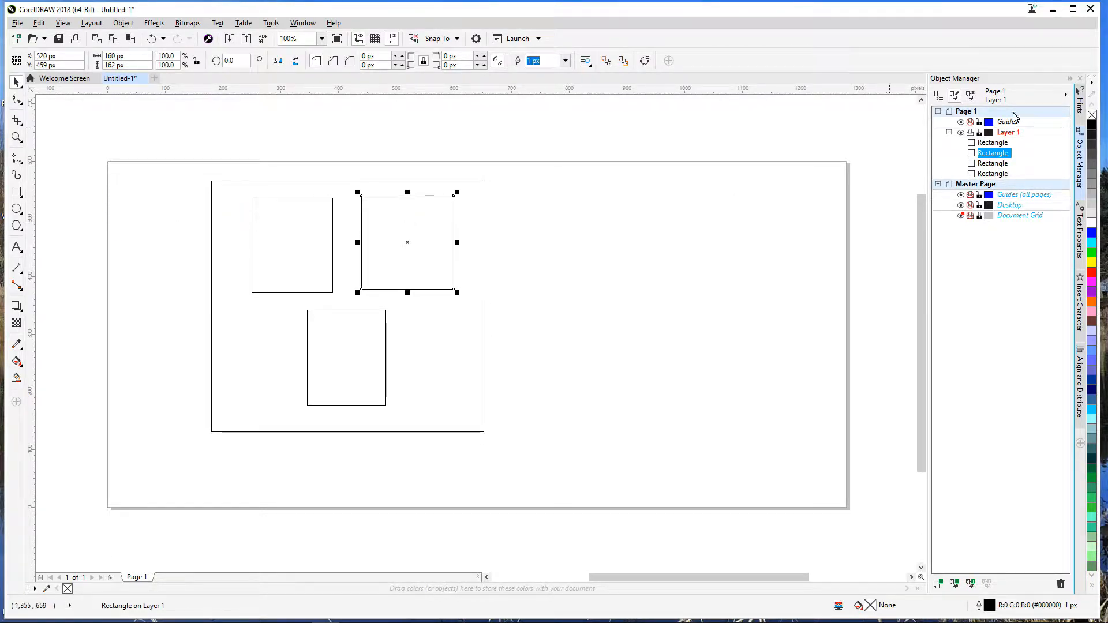
{"action": "left_click", "coordinate": [992, 142]}
{"action": "left_click", "coordinate": [985, 174]}
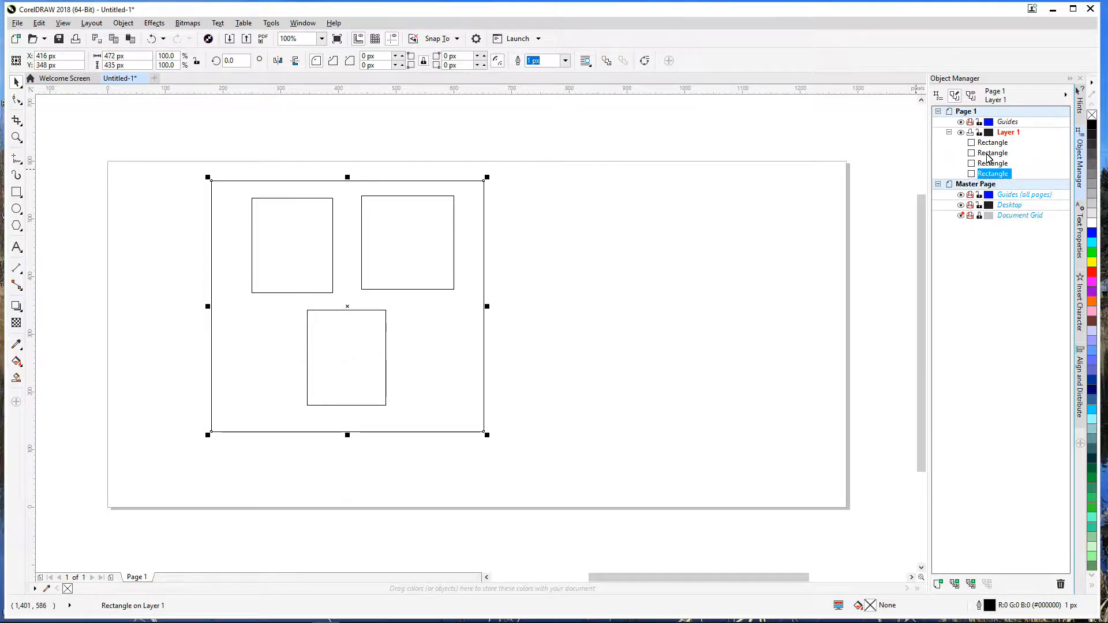
Step: Move the enclosing rectangle to the top of Layer 1's stacking order and try selecting the smaller rectangles beneath it
{"action": "left_click_drag", "start_coordinate": [992, 176], "coordinate": [993, 144]}
{"action": "left_click", "coordinate": [630, 146]}
{"action": "left_click", "coordinate": [479, 220]}
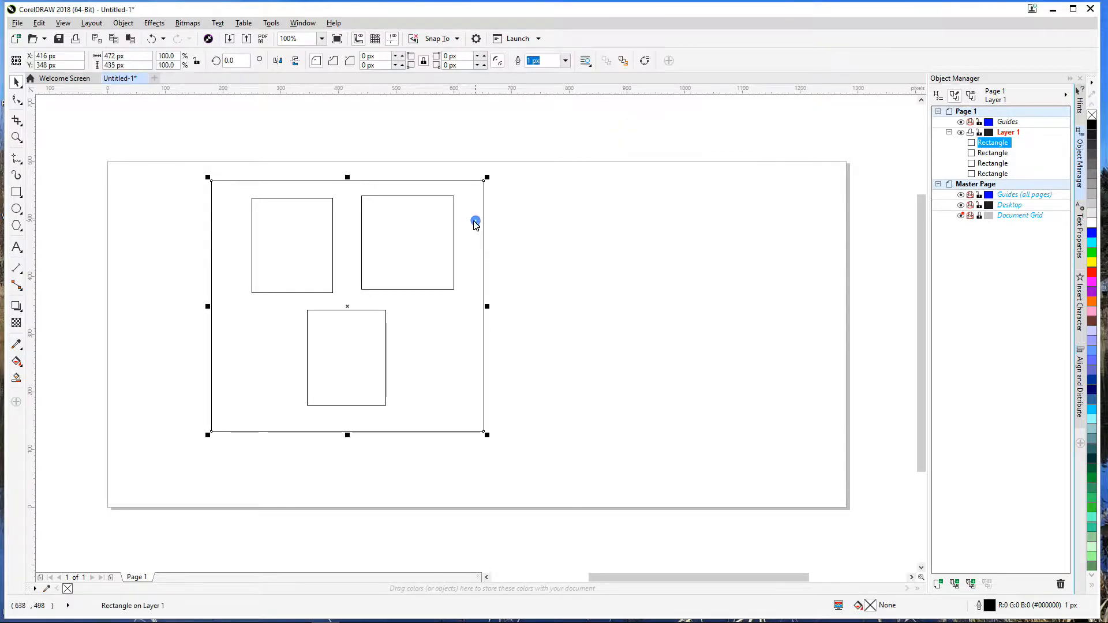
{"action": "left_click", "coordinate": [377, 236]}
{"action": "left_click", "coordinate": [310, 238]}
Step: Move the enclosing rectangle back and forth over the smaller ones, placing its center at about X 409 px, Y 349 px
{"action": "left_click_drag", "start_coordinate": [240, 196], "coordinate": [487, 225]}
{"action": "left_click_drag", "start_coordinate": [537, 274], "coordinate": [288, 229]}
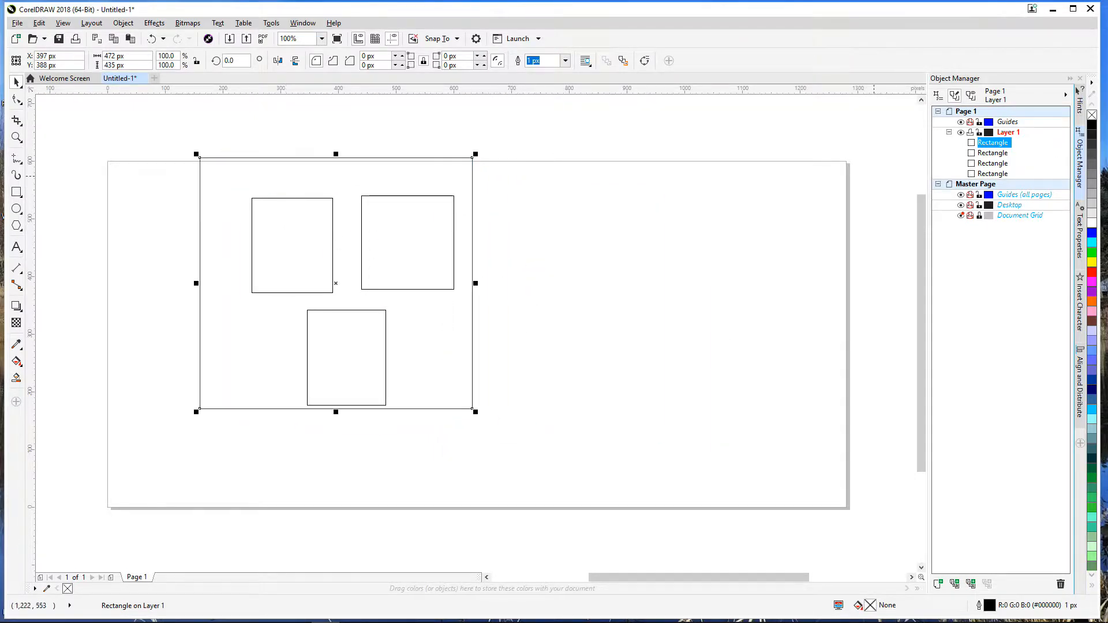
{"action": "left_click_drag", "start_coordinate": [341, 181], "coordinate": [349, 203]}
{"action": "left_click", "coordinate": [348, 203]}
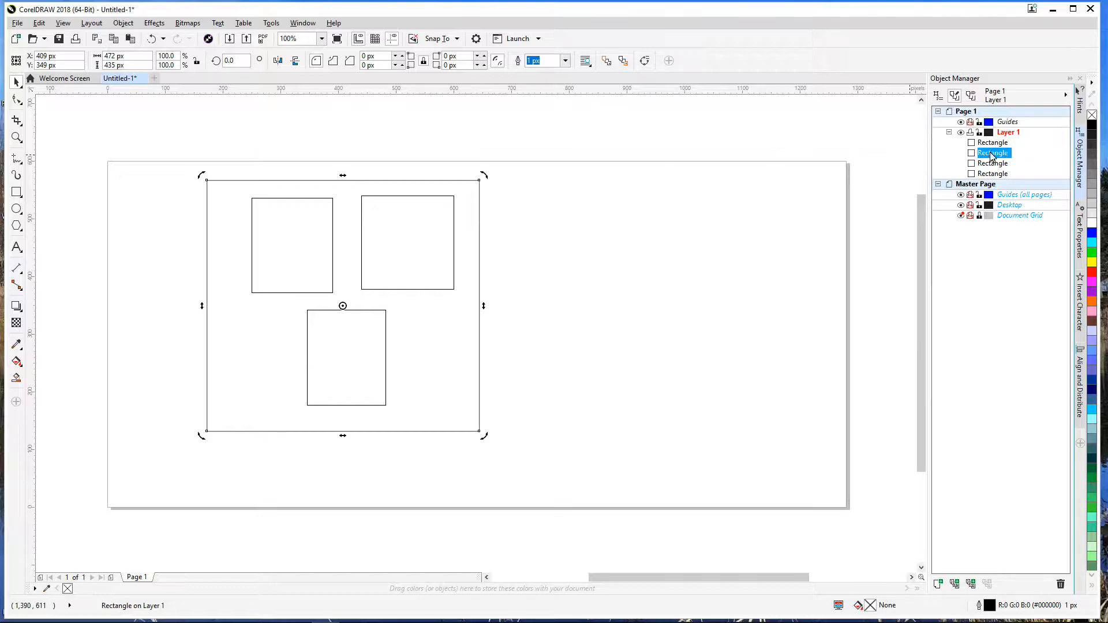
Step: Send the enclosing rectangle down to the bottom of Layer 1's stacking order and deselect it
{"action": "key", "text": "ctrl+Page_Down"}
{"action": "key", "text": "ctrl+Page_Down"}
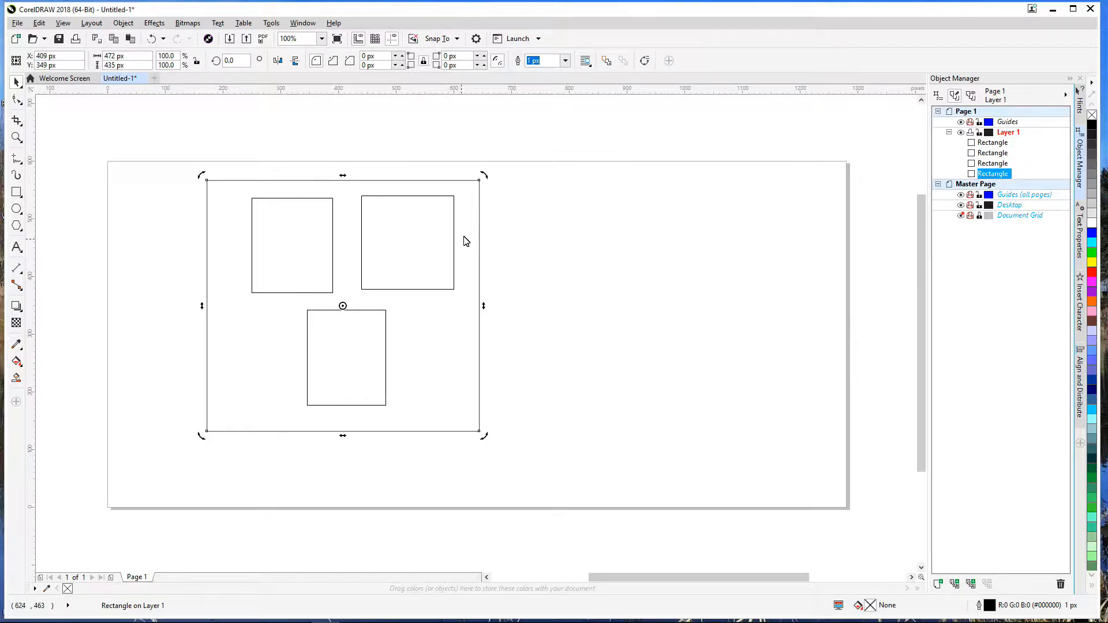
{"action": "left_click", "coordinate": [488, 148]}
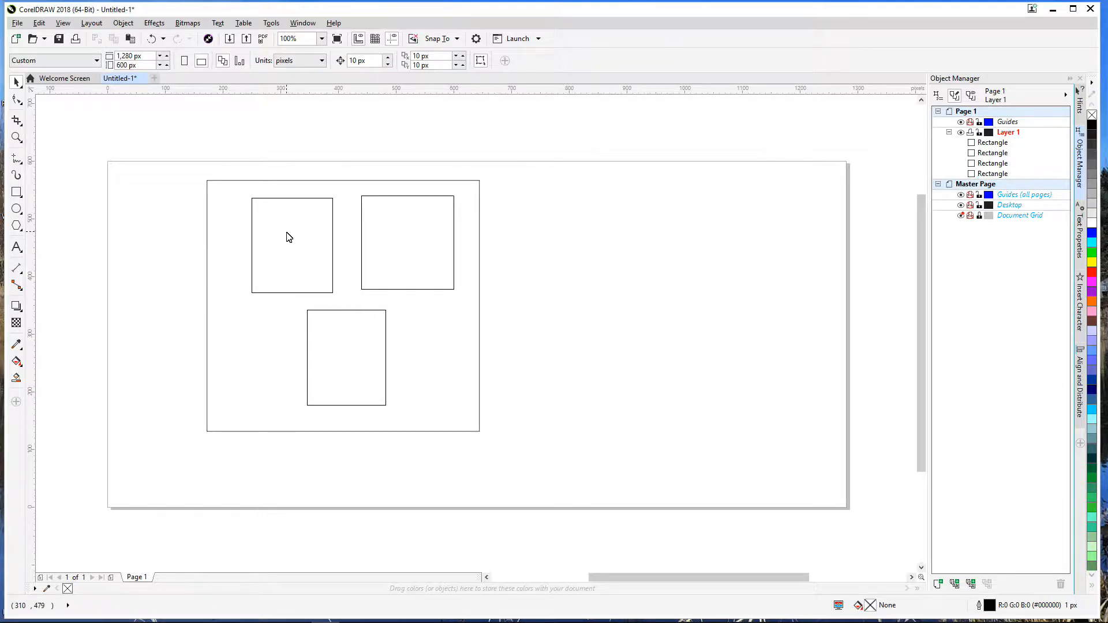
Step: Fill the enclosing rectangle with gray (#B3B3B3) and give it a cyan outline (#00FFFF)
{"action": "left_click", "coordinate": [207, 184]}
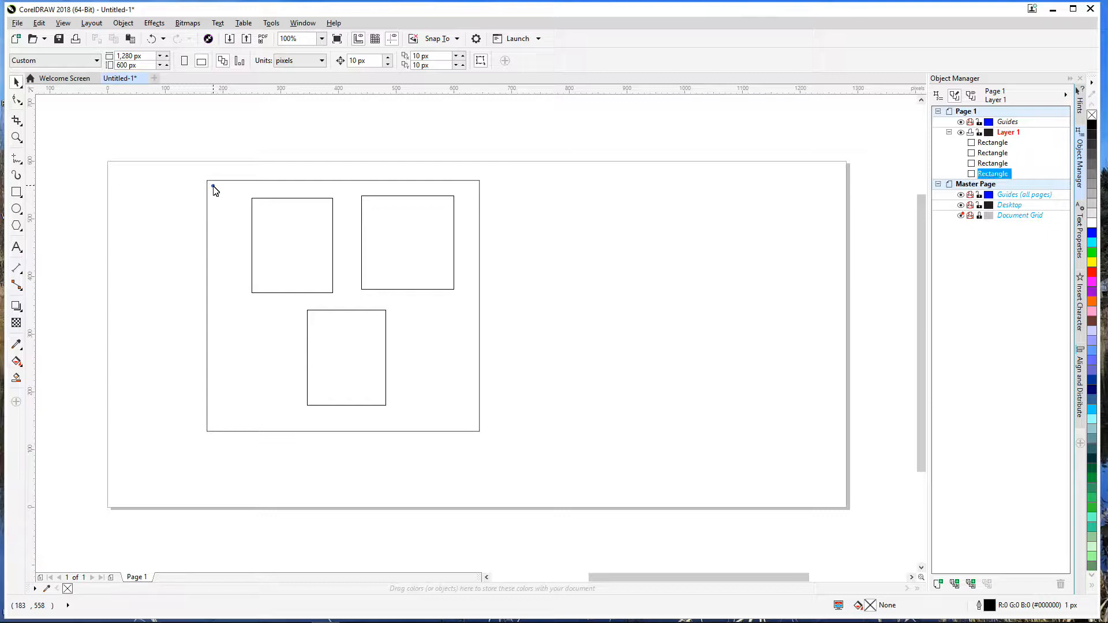
{"action": "left_click", "coordinate": [1092, 198]}
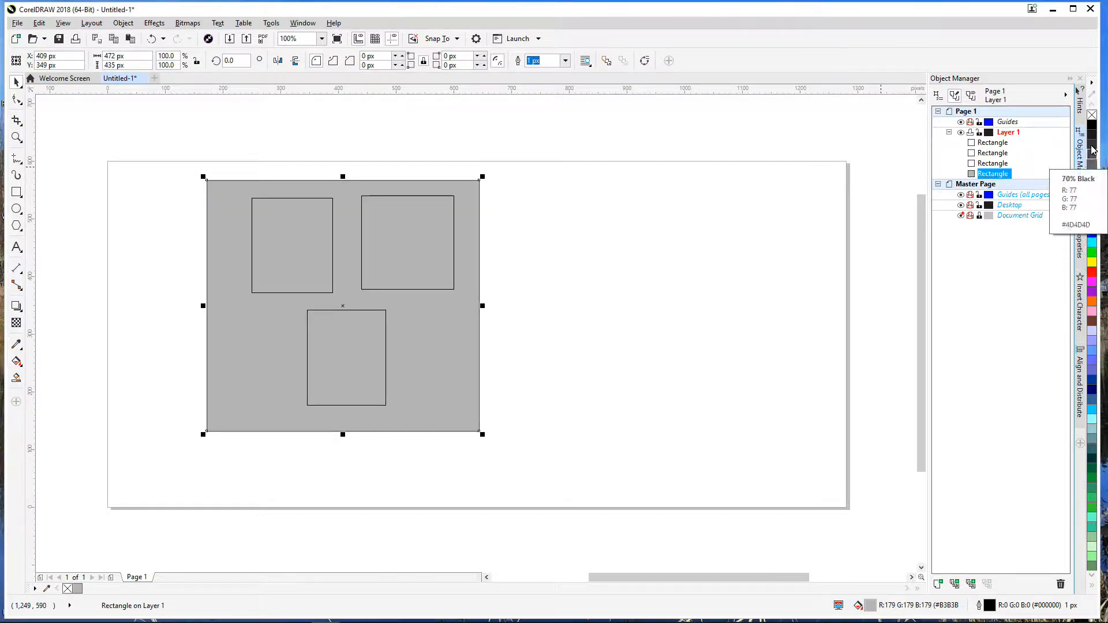
{"action": "right_click", "coordinate": [1092, 242]}
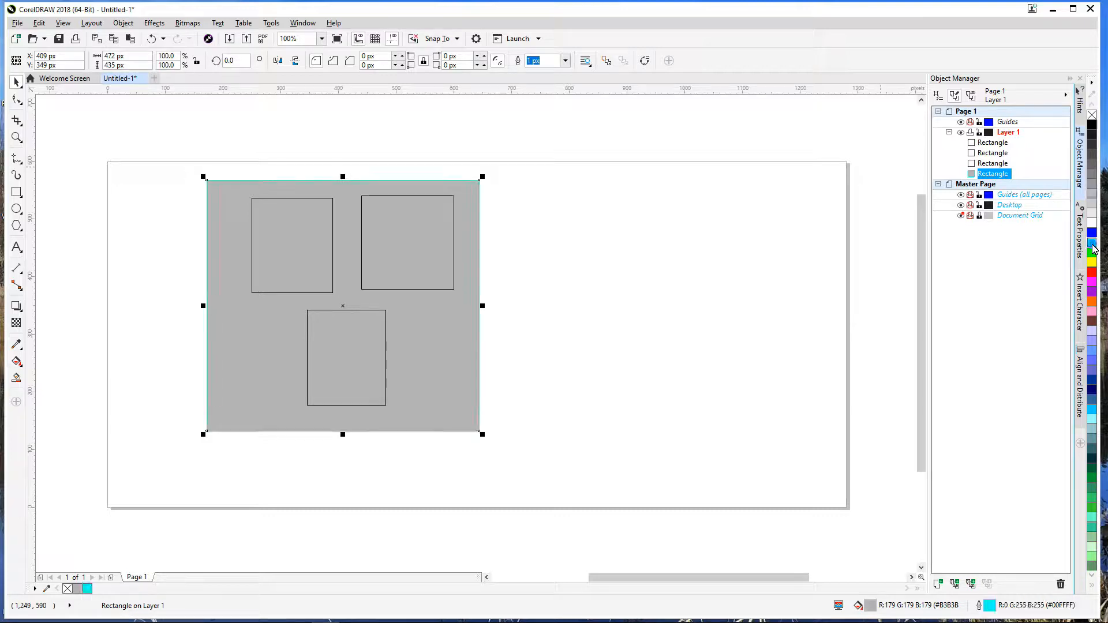
Step: Fill the upper-left inner rectangle with yellow (#FFFF00), the upper-right one with pink and the lower one with blue (#6666FF)
{"action": "left_click", "coordinate": [290, 261]}
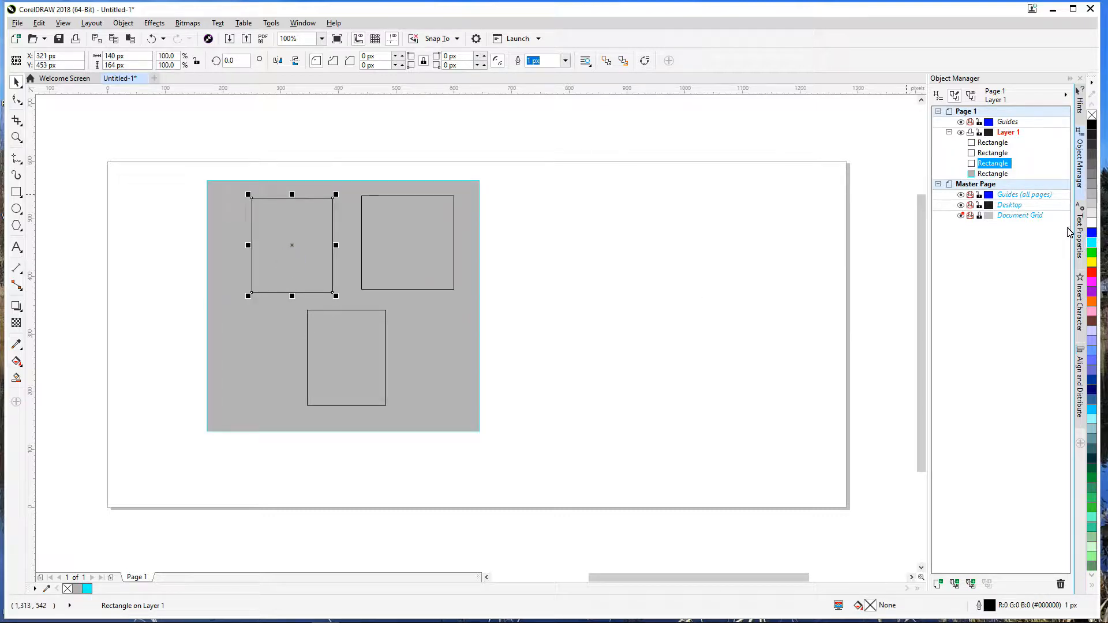
{"action": "left_click", "coordinate": [1092, 262]}
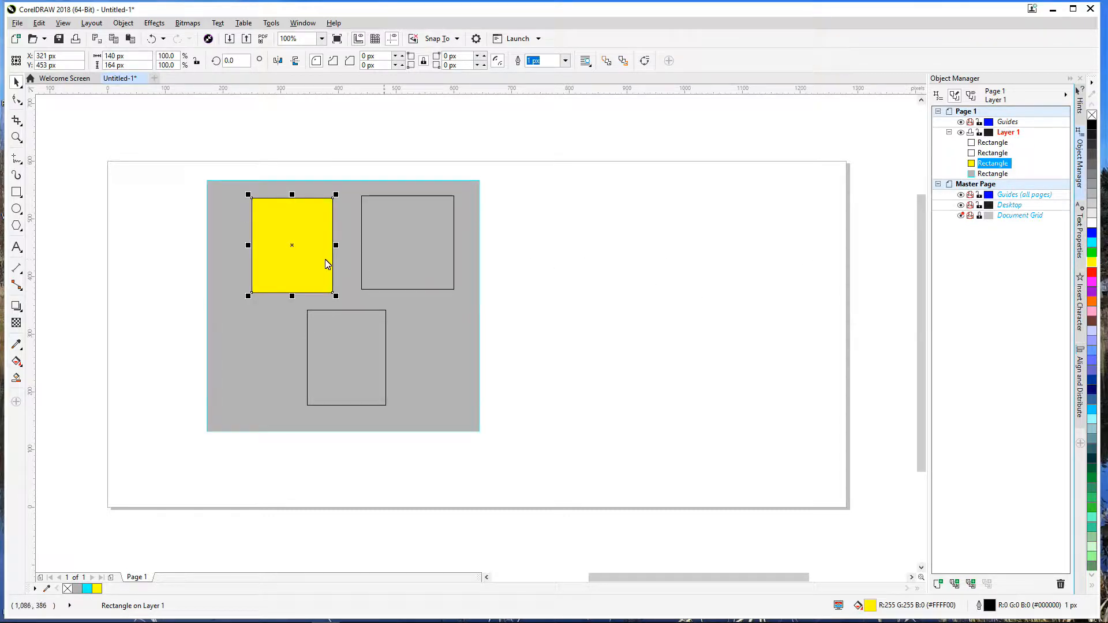
{"action": "left_click", "coordinate": [424, 259]}
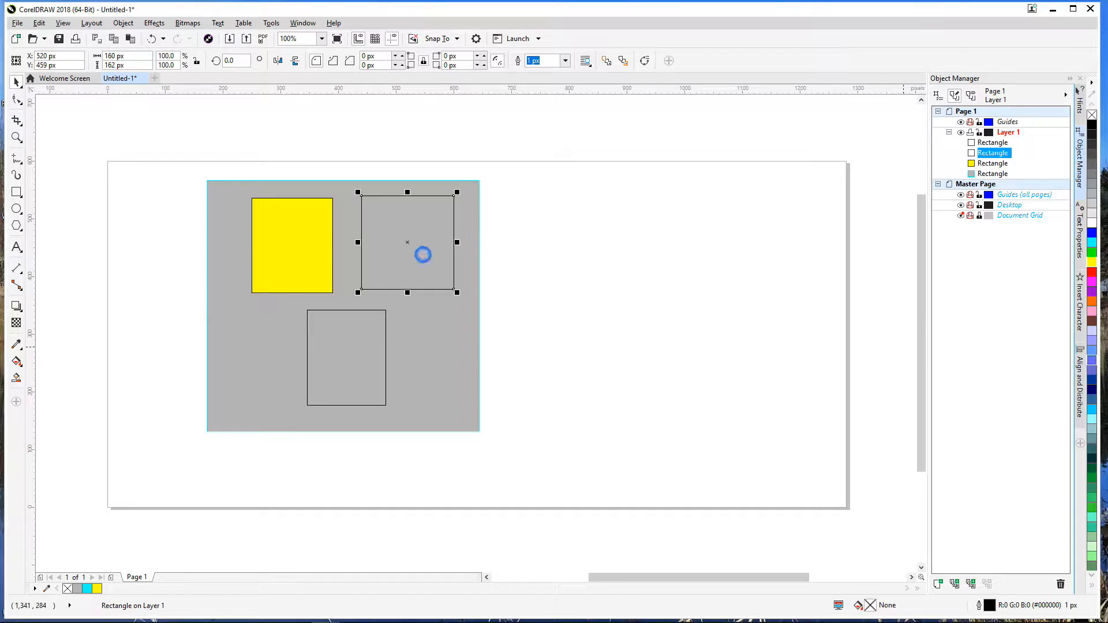
{"action": "left_click", "coordinate": [1092, 315]}
{"action": "left_click", "coordinate": [333, 374]}
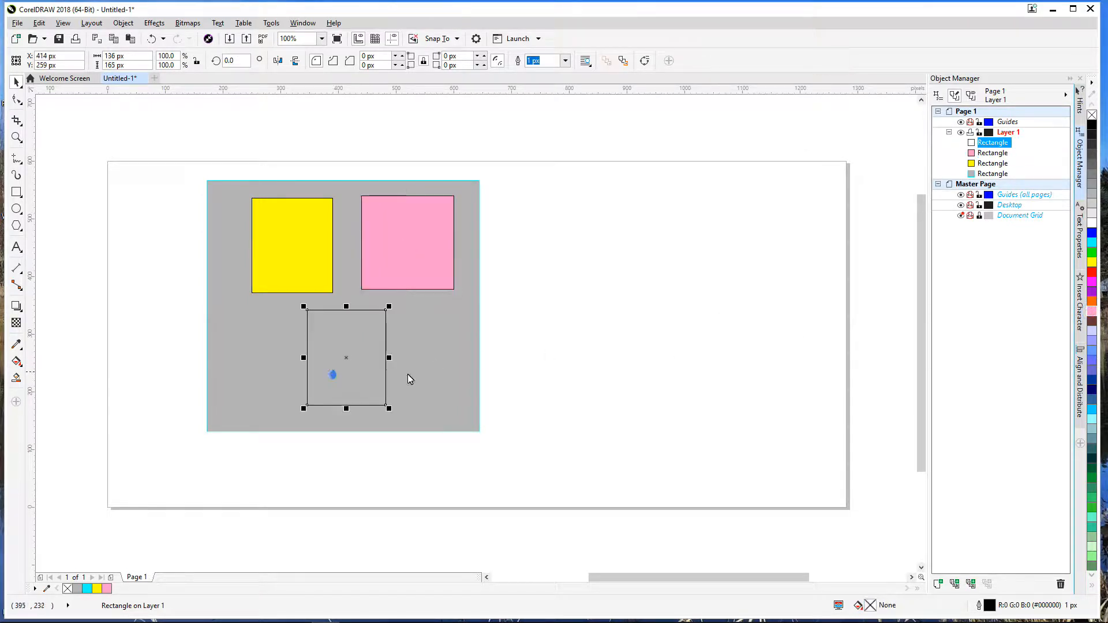
{"action": "left_click", "coordinate": [1091, 364]}
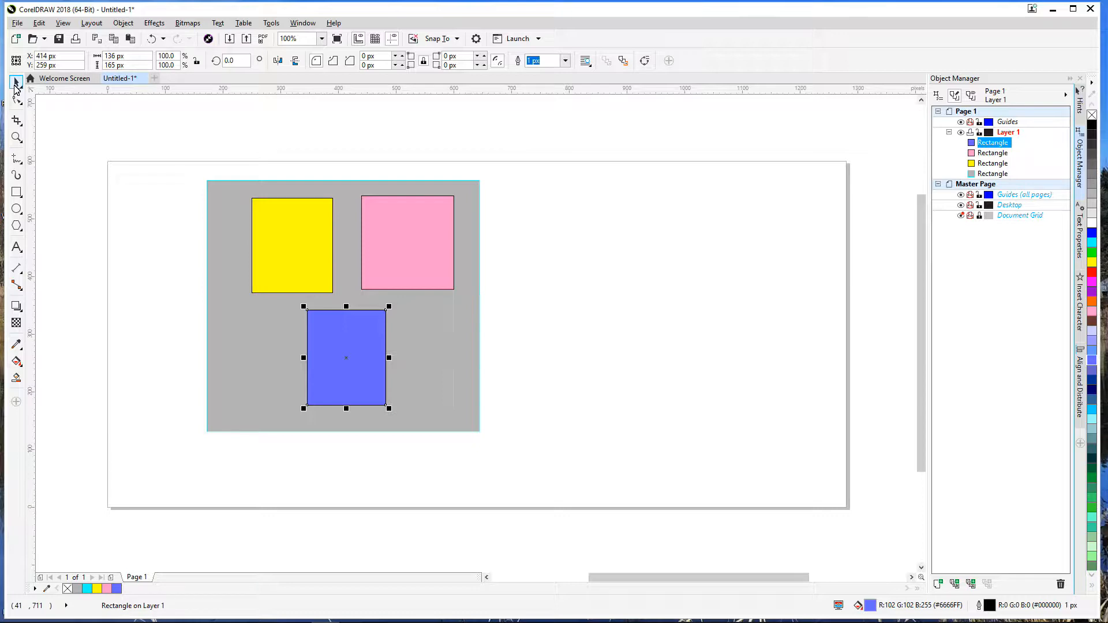
Step: Draw a wide ellipse, about 492 by 161 px, in the page's upper-right area with the Ellipse tool
{"action": "left_click", "coordinate": [17, 210]}
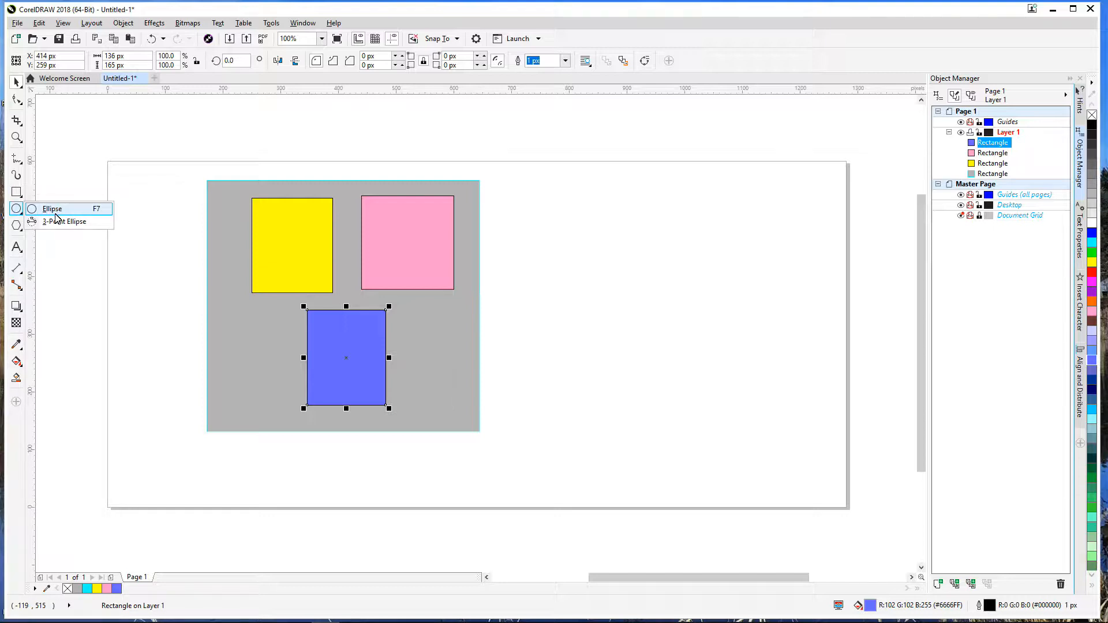
{"action": "left_click", "coordinate": [53, 210]}
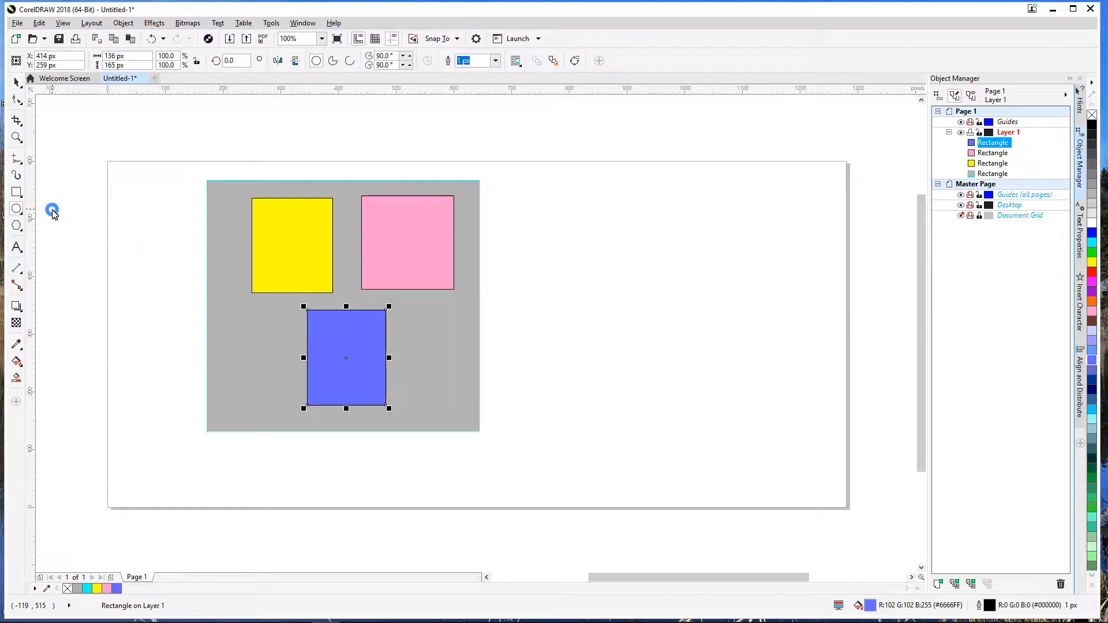
{"action": "left_click_drag", "start_coordinate": [529, 197], "coordinate": [815, 293]}
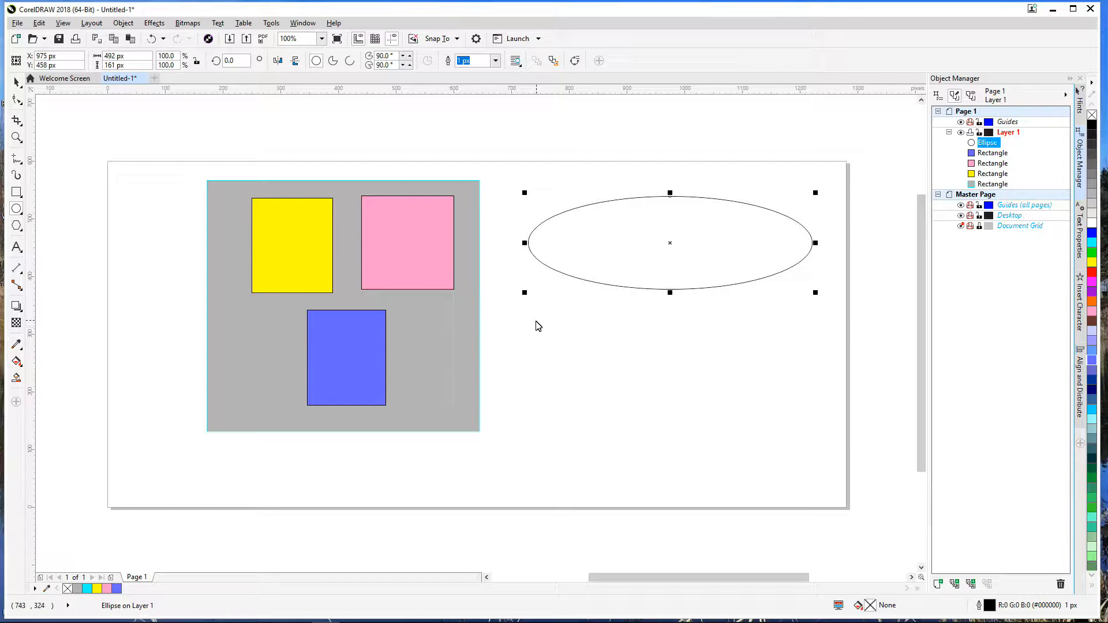
Step: Draw an ellipse about 201 by 208 px below the wide one, set its height to 201 px, and delete it
{"action": "left_click_drag", "start_coordinate": [535, 320], "coordinate": [652, 442]}
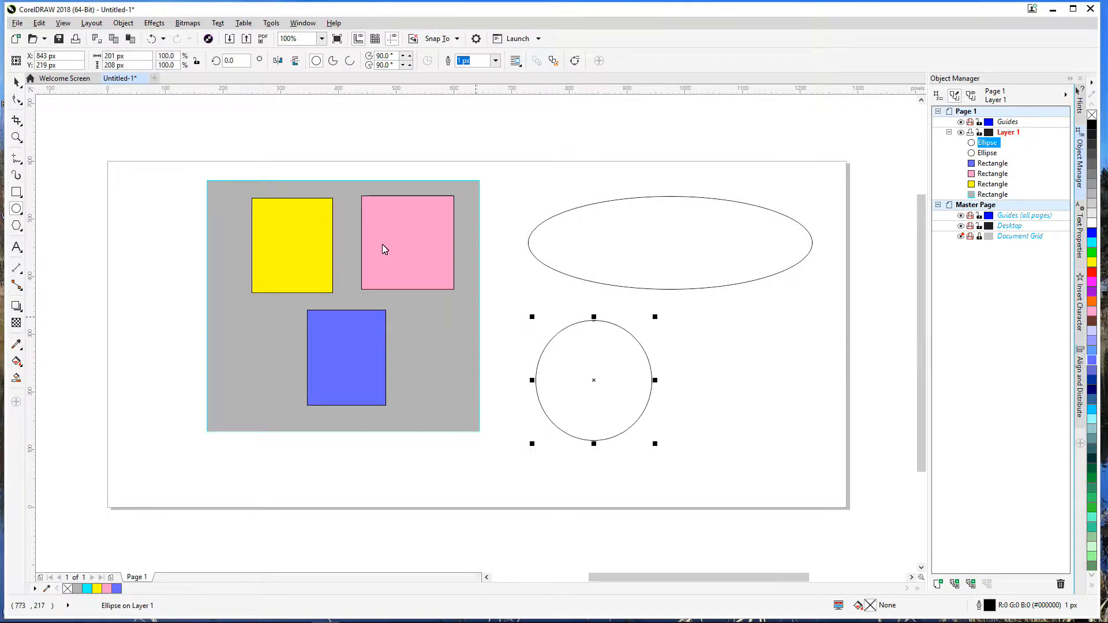
{"action": "double_click", "coordinate": [111, 65]}
{"action": "type", "text": "201"}
{"action": "key", "text": "Return"}
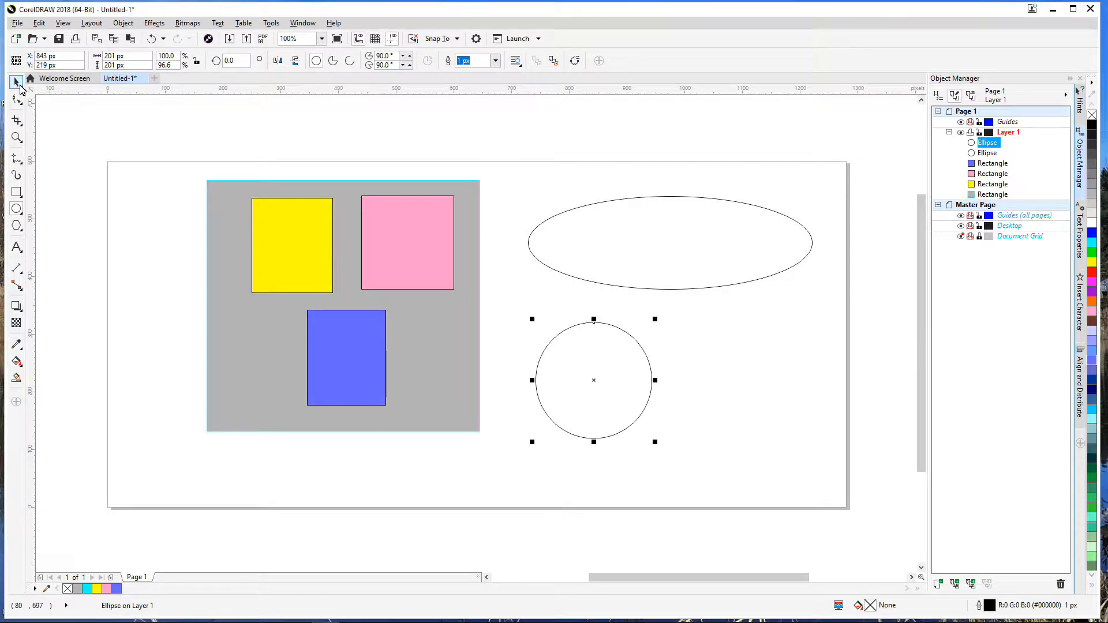
{"action": "key", "text": "Delete"}
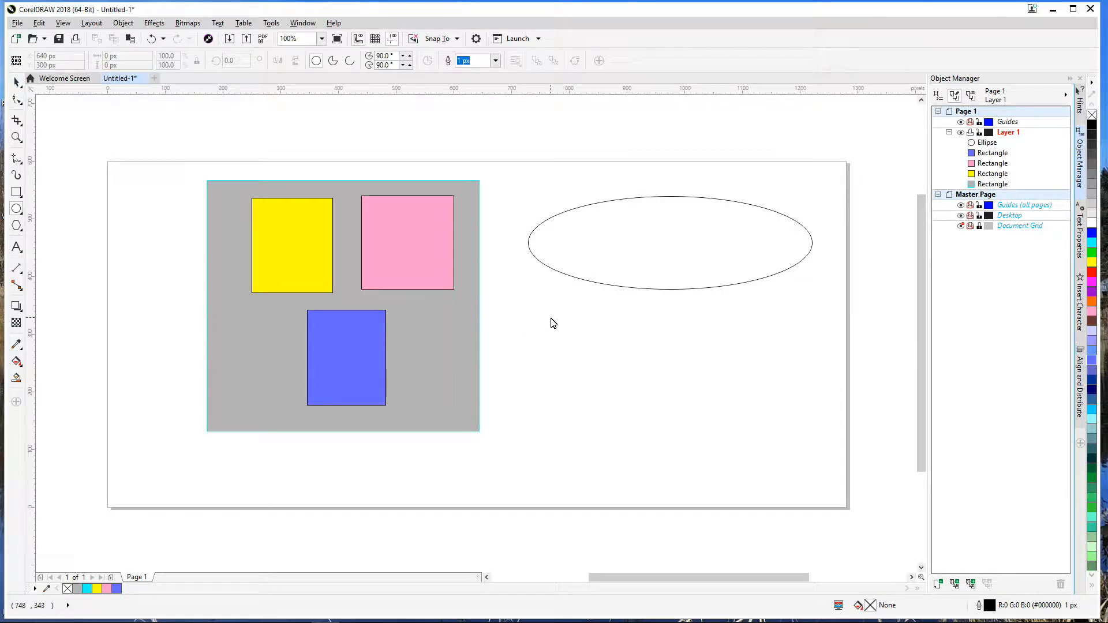
Step: Draw a perfect circle about 228 px across below the wide ellipse and move its center to about X 851 px, Y 235 px
{"action": "left_click_drag", "start_coordinate": [551, 318], "coordinate": [662, 455]}
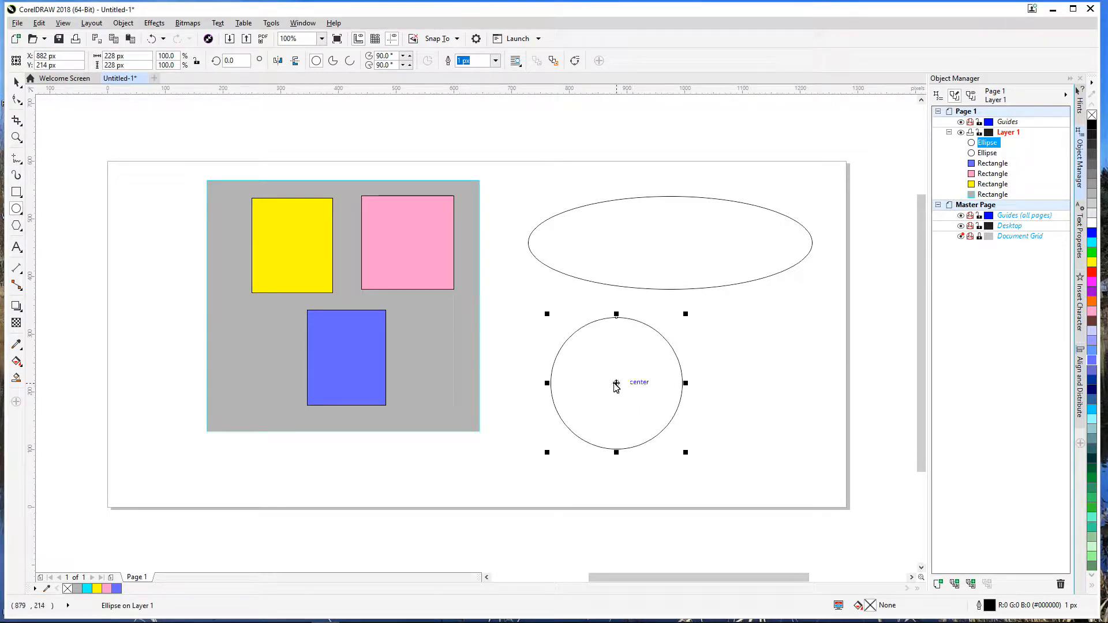
{"action": "left_click_drag", "start_coordinate": [616, 383], "coordinate": [599, 372]}
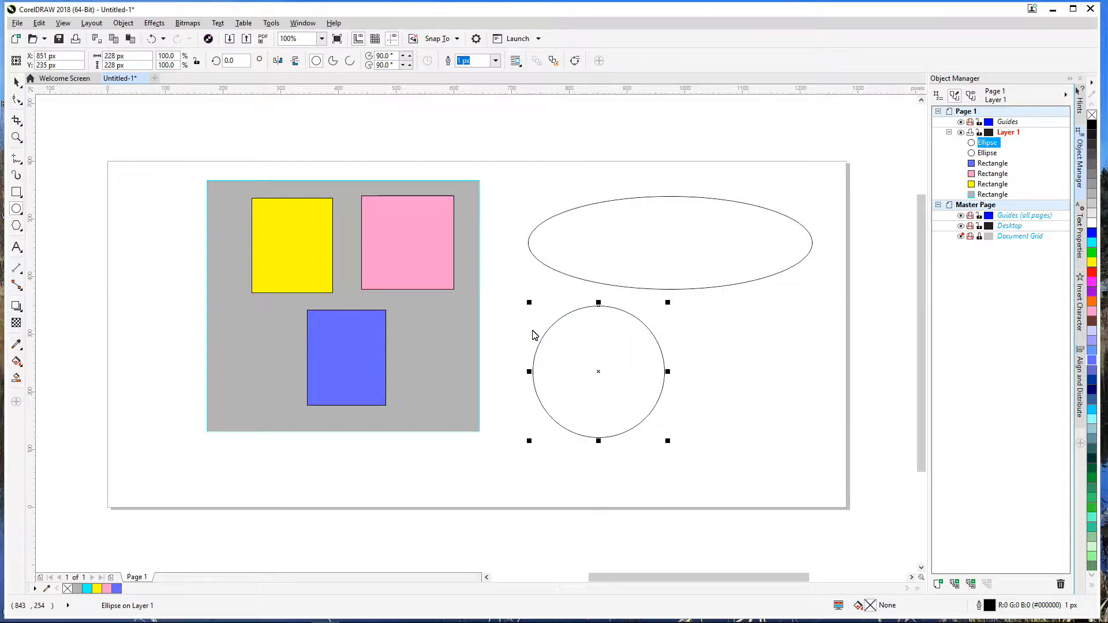
Step: Draw a square about 77 px wide and a rectangle about 200 by 53 px below it, both beside the circle
{"action": "left_click", "coordinate": [17, 195]}
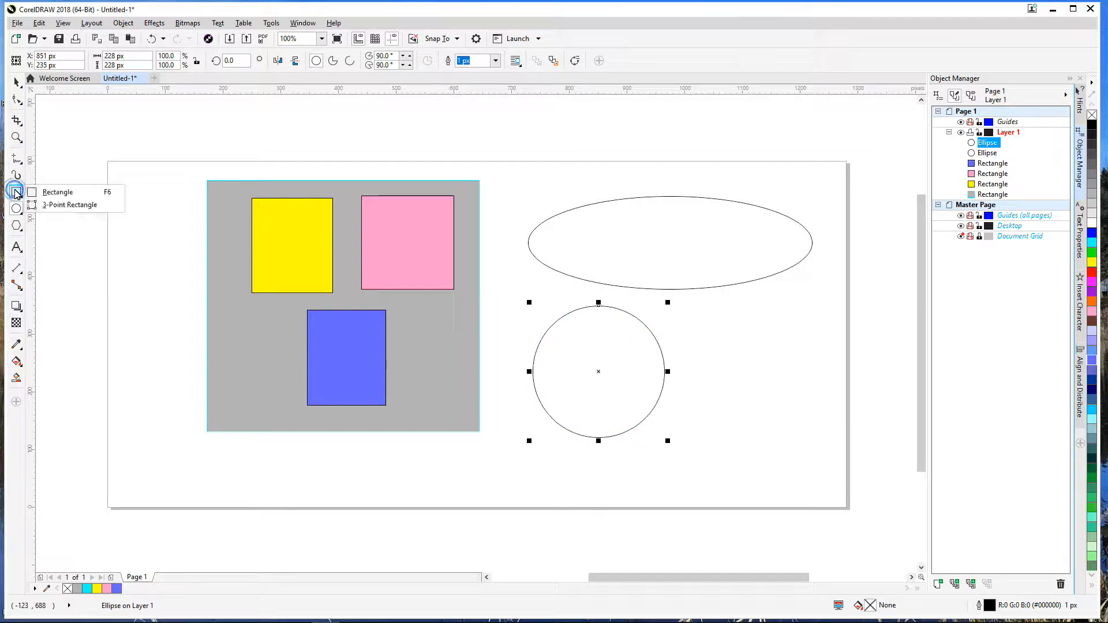
{"action": "left_click", "coordinate": [53, 197]}
{"action": "left_click_drag", "start_coordinate": [707, 312], "coordinate": [752, 355]}
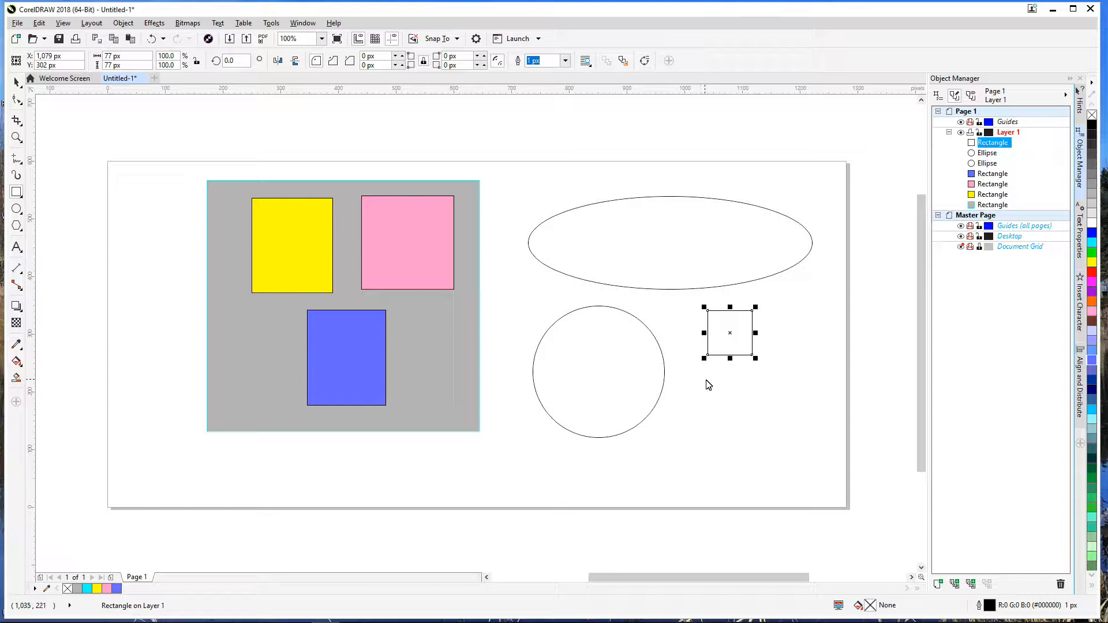
{"action": "mouse_move", "coordinate": [708, 381]}
{"action": "left_mouse_down"}
{"action": "mouse_move", "coordinate": [819, 397]}
{"action": "mouse_move", "coordinate": [738, 399]}
{"action": "mouse_move", "coordinate": [717, 465]}
{"action": "mouse_move", "coordinate": [782, 470]}
{"action": "mouse_move", "coordinate": [811, 393]}
{"action": "mouse_move", "coordinate": [824, 437]}
{"action": "mouse_move", "coordinate": [824, 411]}
{"action": "left_mouse_up"}
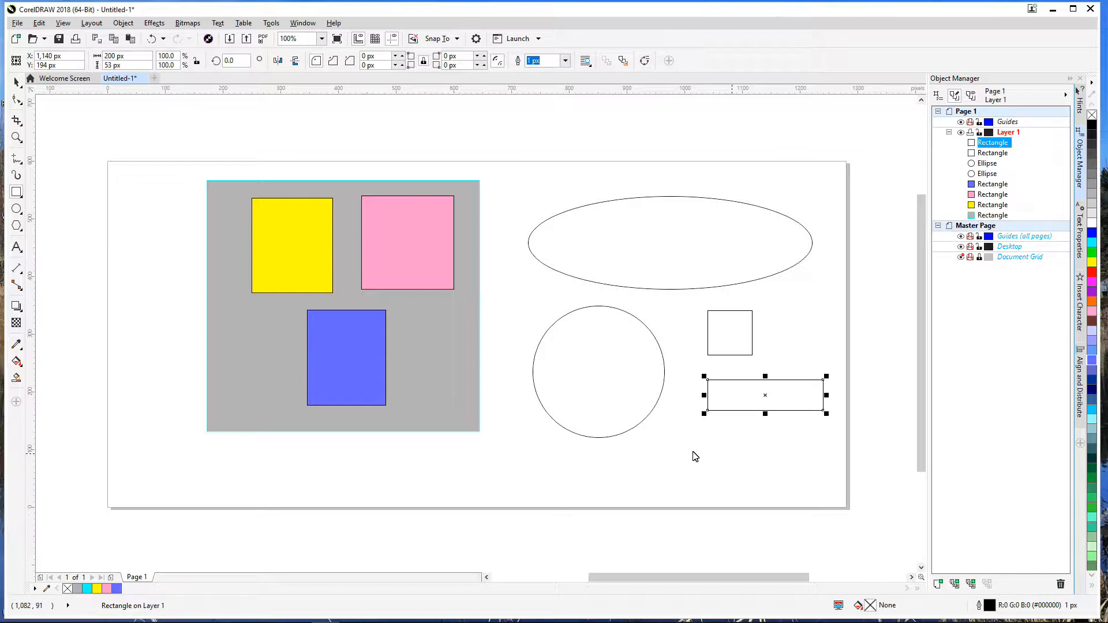
Step: Draw a right-pointing arrow shape, about 286 by 70 px, inside the wide ellipse
{"action": "left_click", "coordinate": [19, 229]}
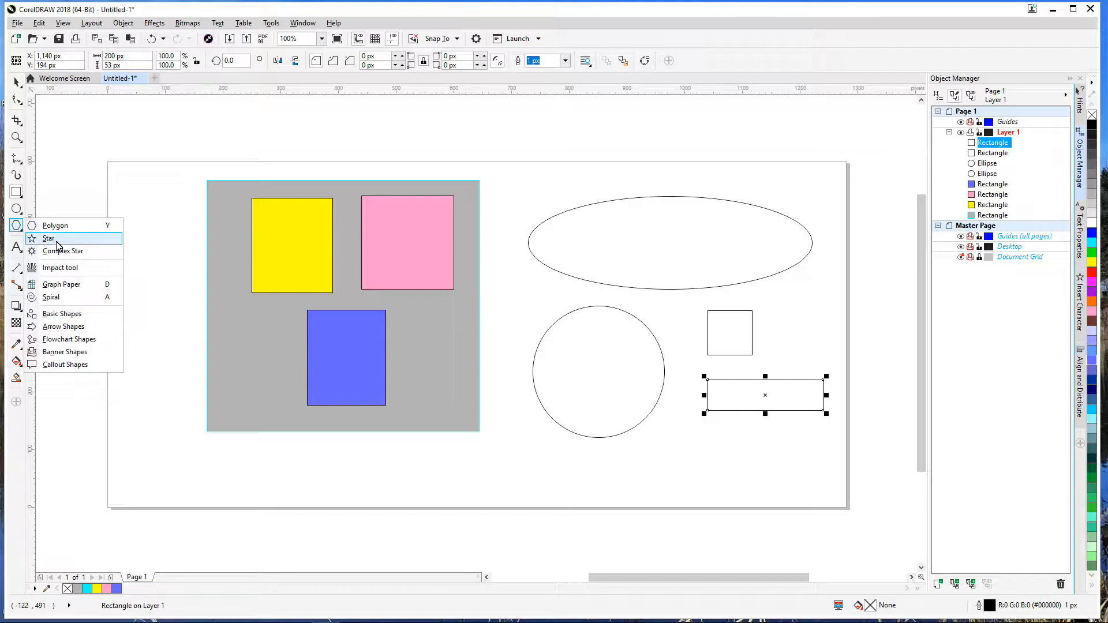
{"action": "left_click", "coordinate": [51, 329]}
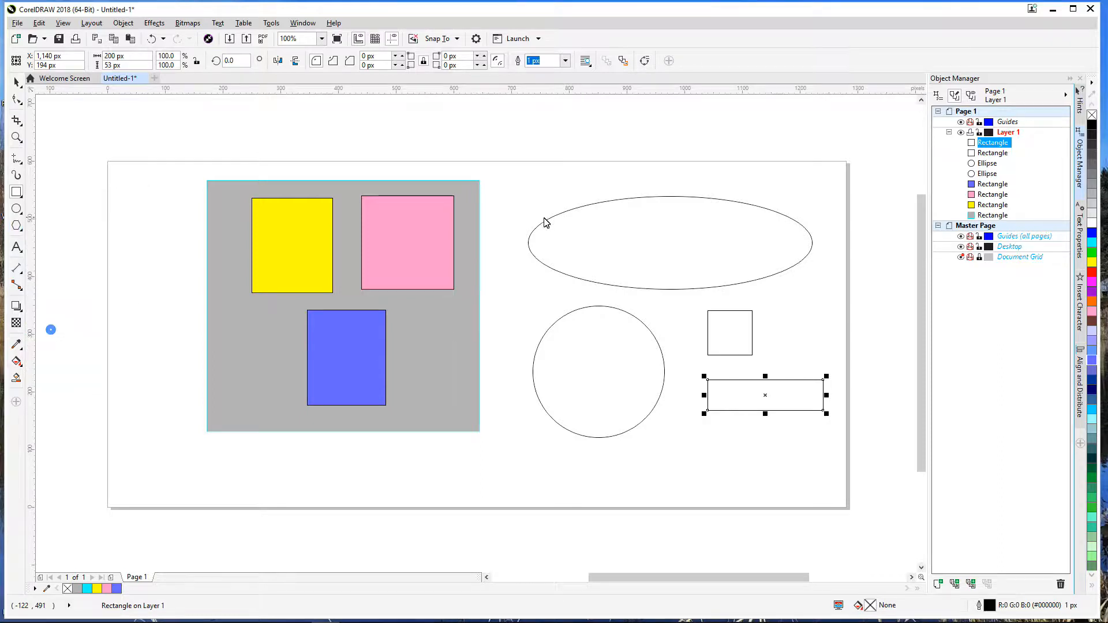
{"action": "left_click_drag", "start_coordinate": [587, 230], "coordinate": [755, 273]}
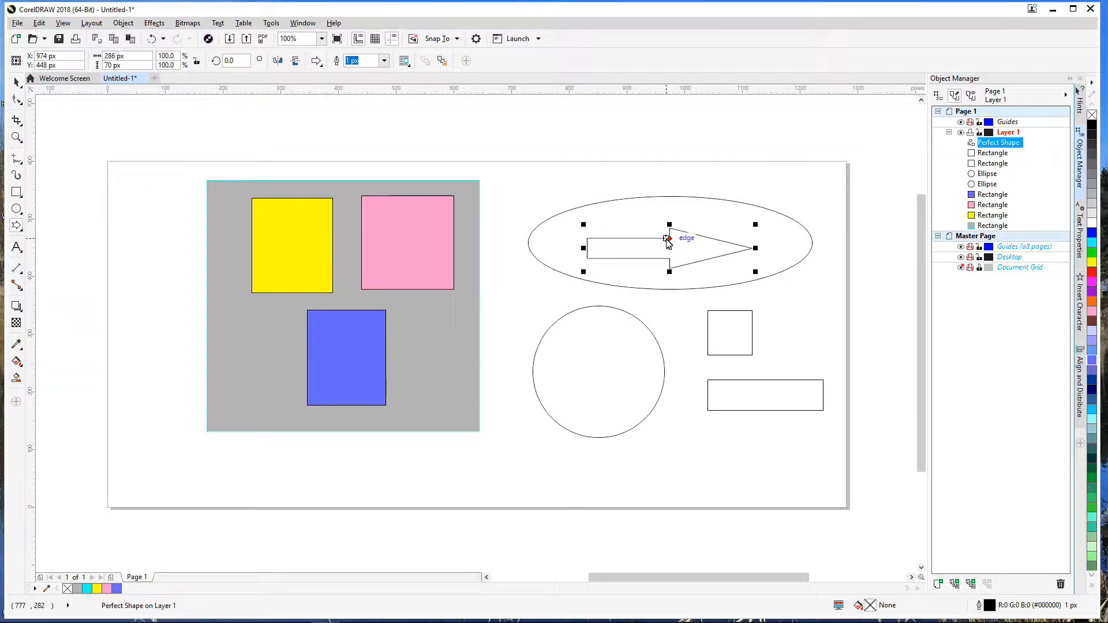
Step: Reshape the arrow with a longer head and a thicker shaft, and narrow it to about 144 px
{"action": "left_click_drag", "start_coordinate": [667, 239], "coordinate": [633, 234]}
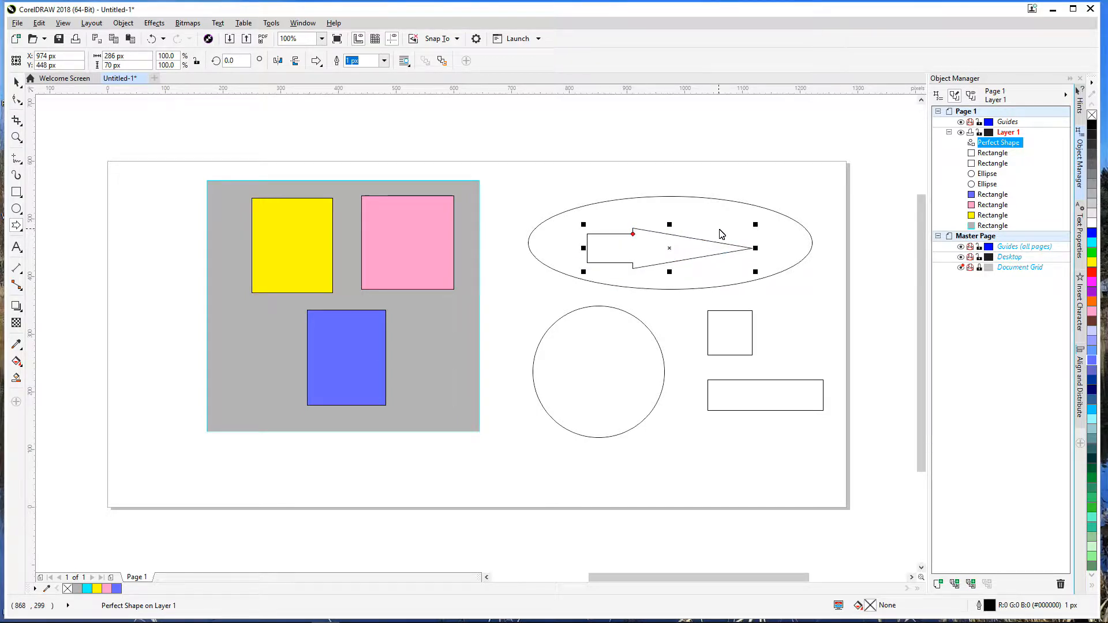
{"action": "left_click_drag", "start_coordinate": [755, 248], "coordinate": [663, 250]}
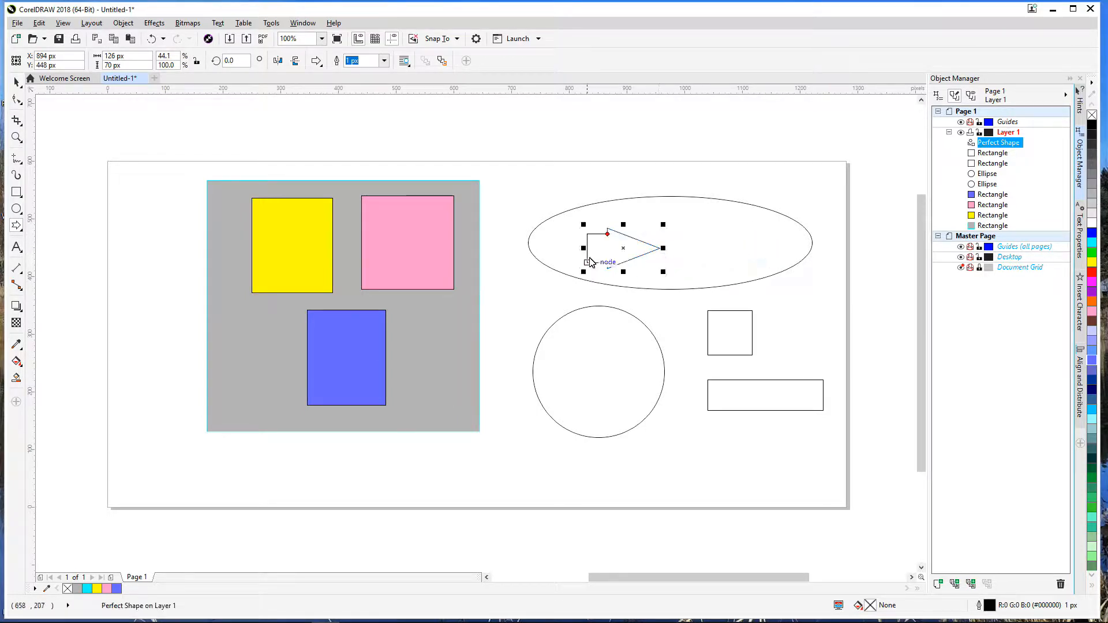
{"action": "left_click_drag", "start_coordinate": [583, 249], "coordinate": [573, 248]}
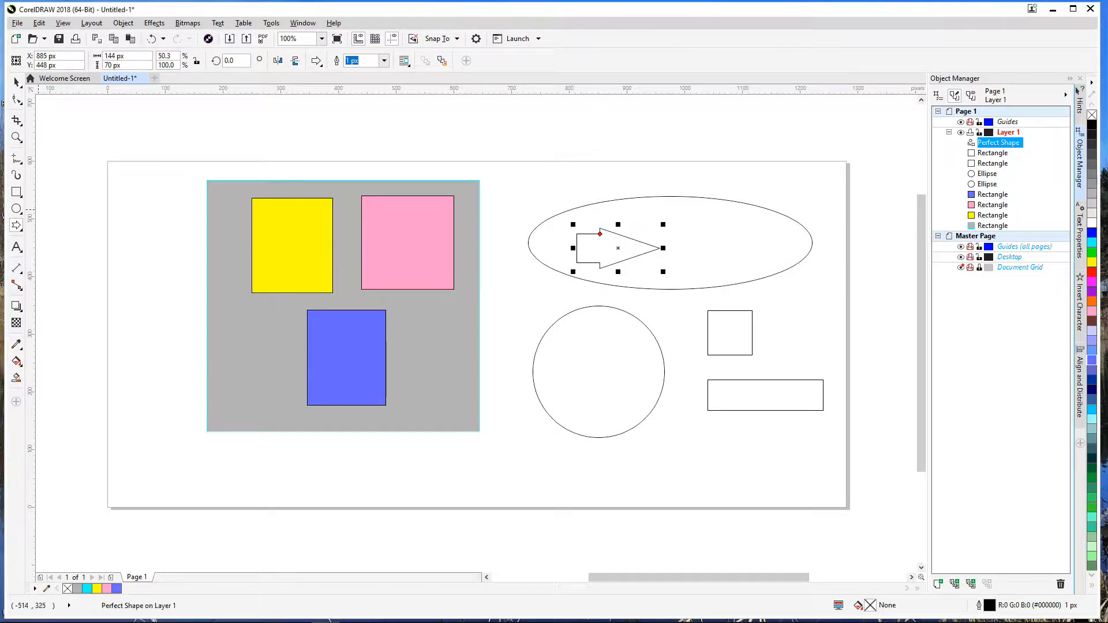
Step: Draw a five-pointed star, about 122 by 61 px, in the upper part of the circle
{"action": "left_click", "coordinate": [17, 227]}
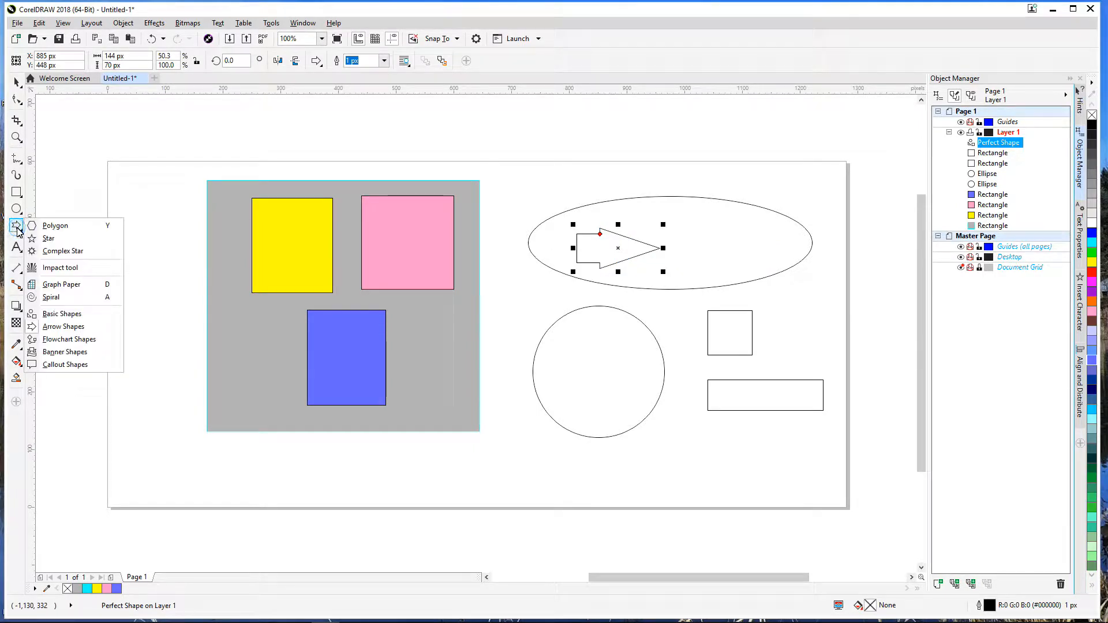
{"action": "left_click", "coordinate": [48, 239]}
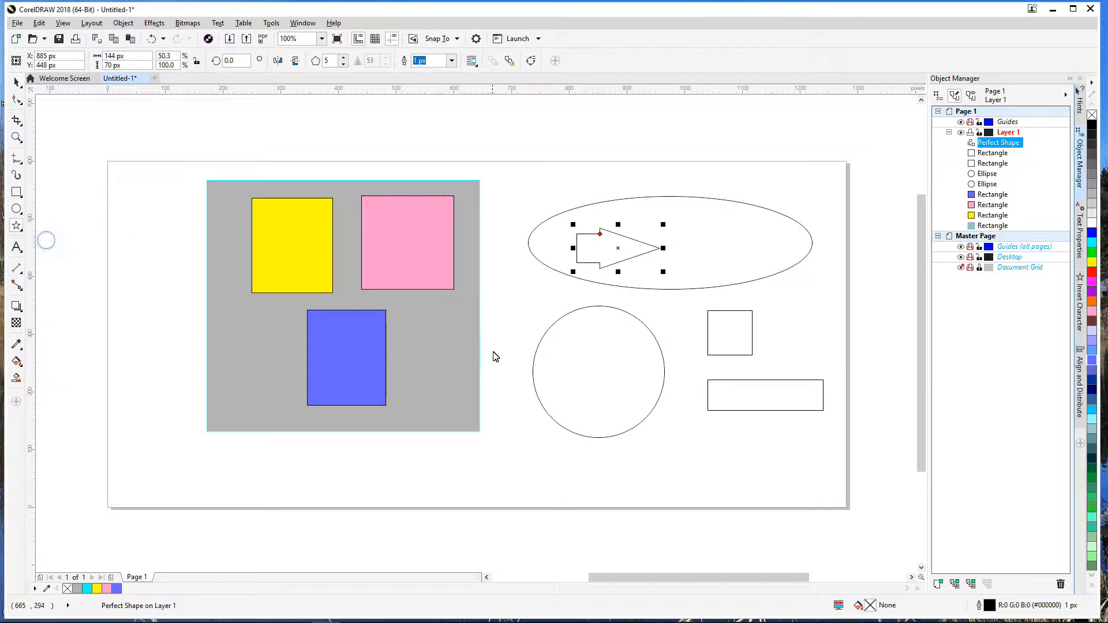
{"action": "left_click_drag", "start_coordinate": [572, 340], "coordinate": [601, 343]}
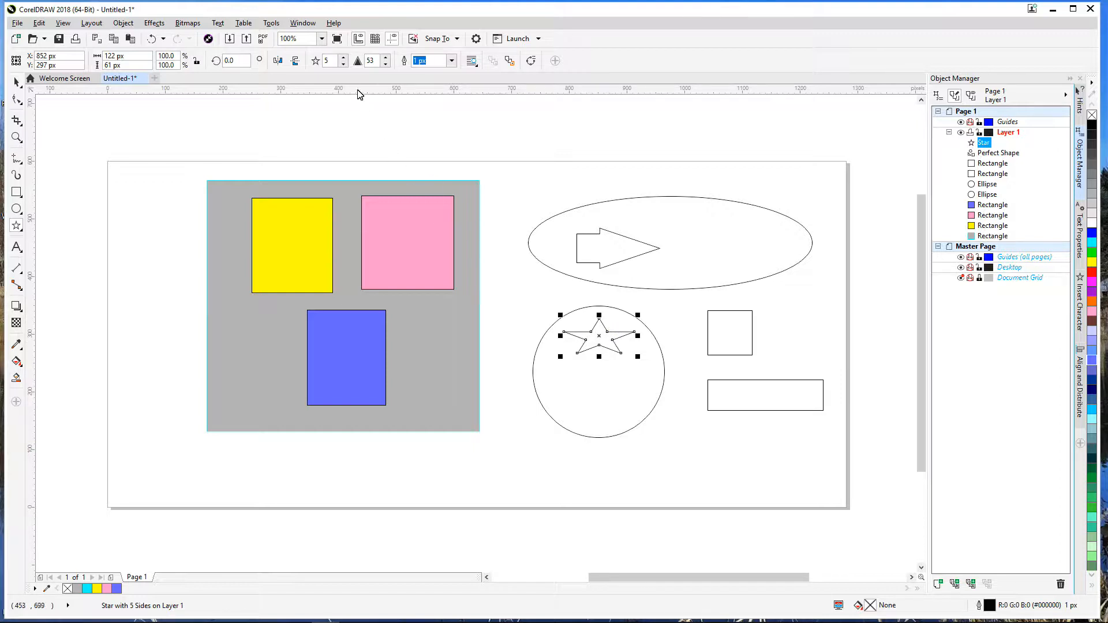
Step: Increase the star's number of points to 16
{"action": "left_click", "coordinate": [345, 57]}
{"action": "left_click", "coordinate": [345, 57]}
{"action": "left_click", "coordinate": [345, 57]}
{"action": "left_click", "coordinate": [345, 58]}
{"action": "left_click", "coordinate": [345, 58]}
{"action": "left_click", "coordinate": [345, 58]}
{"action": "left_click", "coordinate": [345, 57]}
{"action": "left_click", "coordinate": [345, 57]}
{"action": "left_click", "coordinate": [345, 57]}
{"action": "left_click", "coordinate": [345, 57]}
{"action": "left_click", "coordinate": [345, 57]}
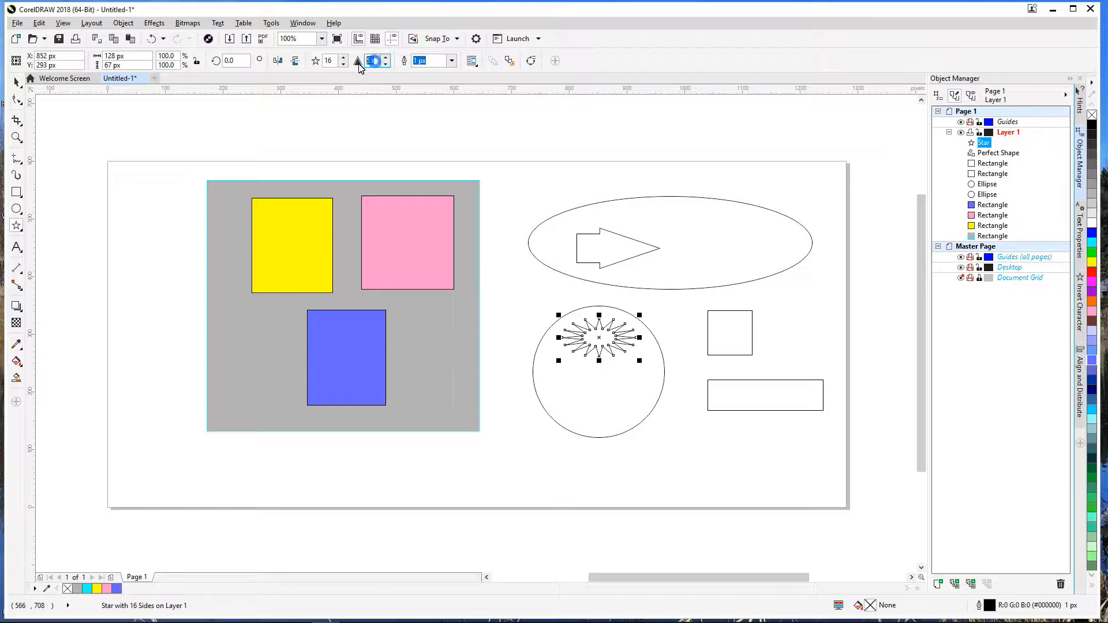
Step: Try a sharpness of 20 and then 80 on the star
{"action": "type", "text": "20"}
{"action": "key", "text": "Return"}
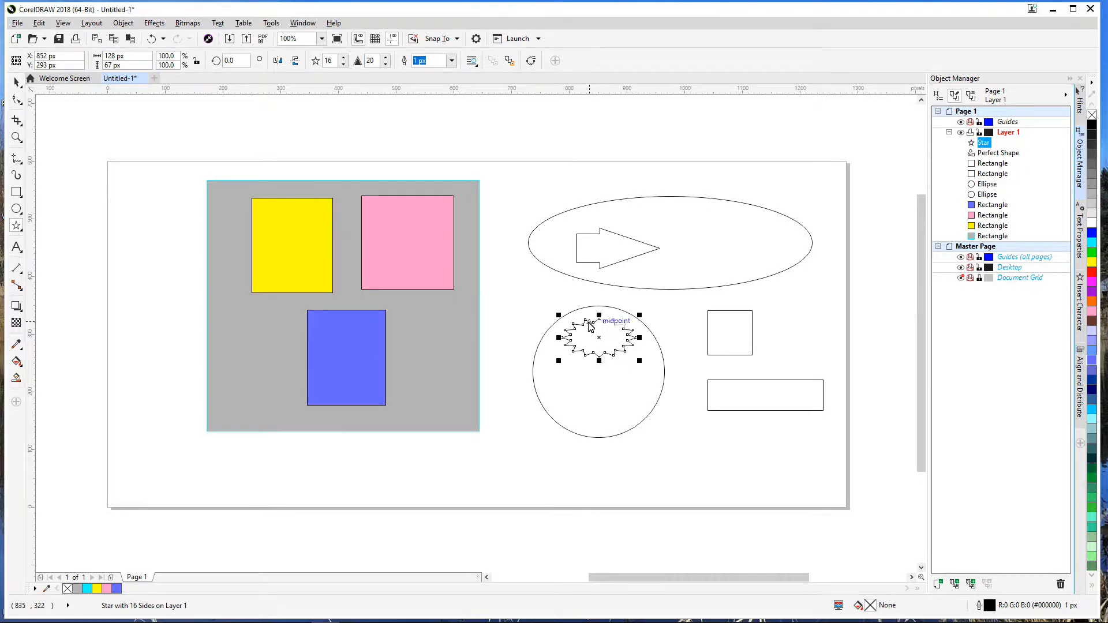
{"action": "scroll", "coordinate": [591, 327], "scroll_direction": "up", "scroll_amount": 2}
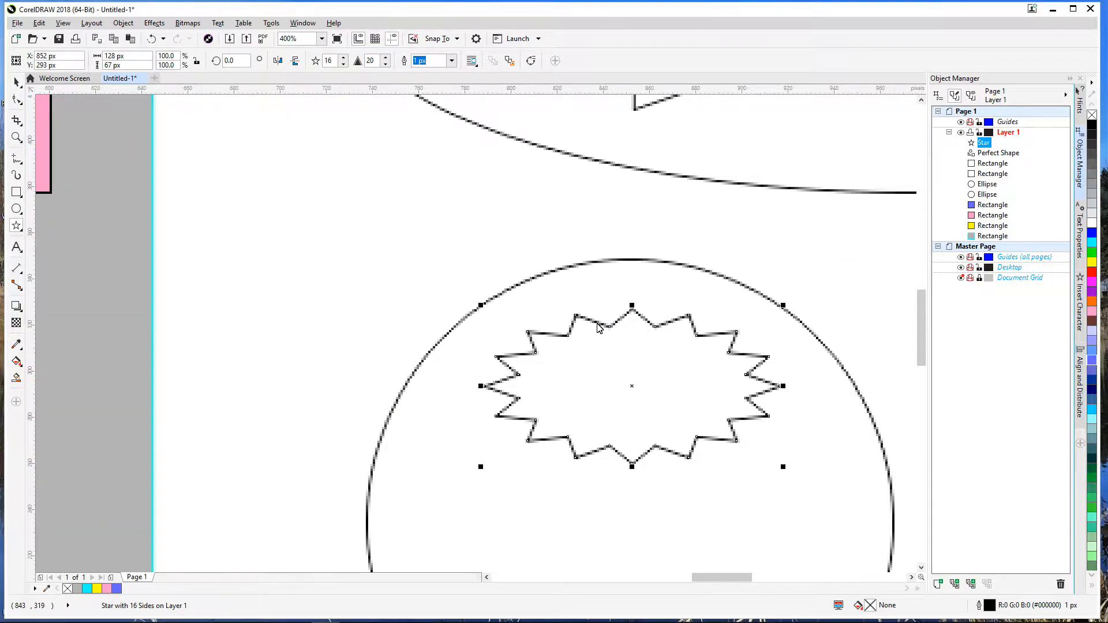
{"action": "double_click", "coordinate": [370, 61]}
{"action": "type", "text": "80"}
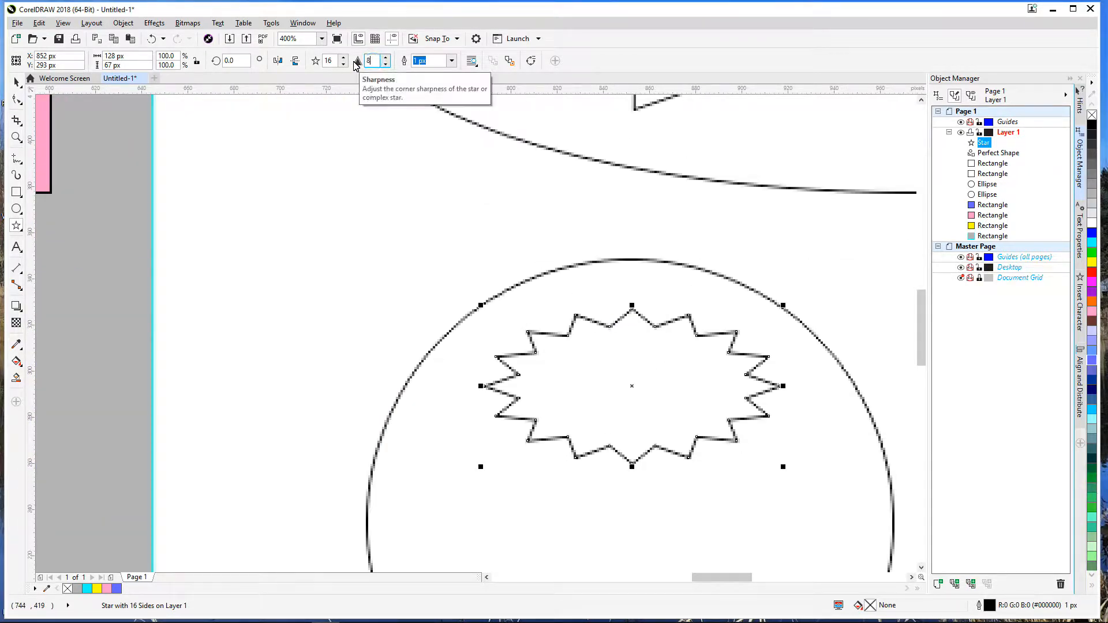
{"action": "key", "text": "Return"}
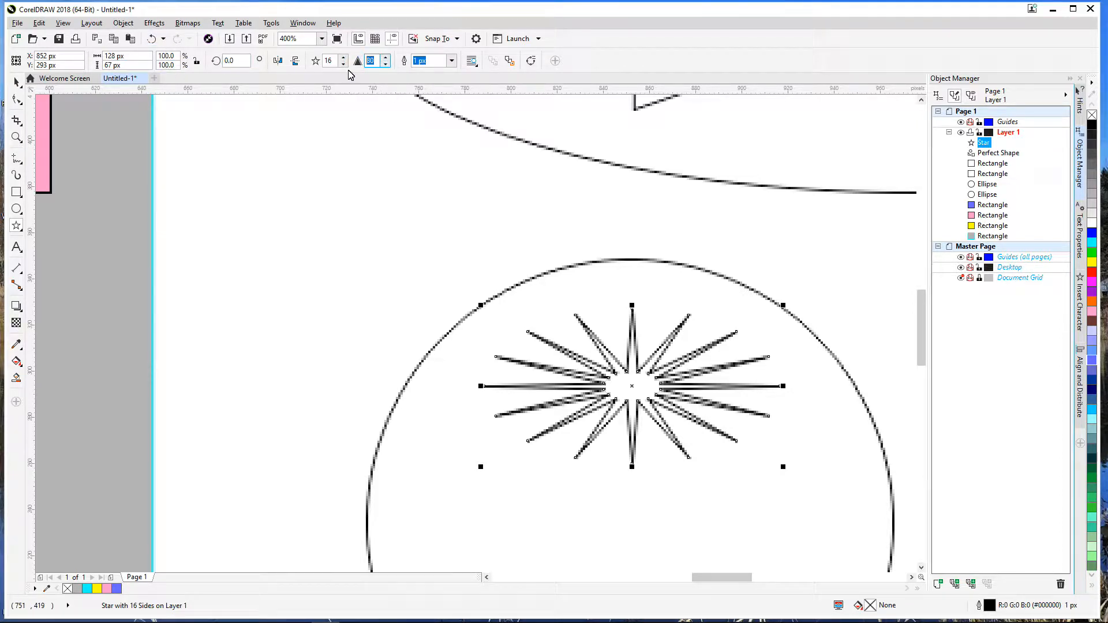
Step: Lower the star's sharpness gradually to 33 and deselect the star
{"action": "left_click", "coordinate": [385, 64]}
{"action": "left_click", "coordinate": [386, 64]}
{"action": "left_click", "coordinate": [385, 64]}
{"action": "left_click", "coordinate": [386, 64]}
{"action": "left_click", "coordinate": [385, 64]}
{"action": "left_click", "coordinate": [385, 64]}
{"action": "left_click", "coordinate": [385, 64]}
{"action": "left_click", "coordinate": [386, 64]}
{"action": "left_click", "coordinate": [386, 64]}
{"action": "left_click", "coordinate": [385, 64]}
{"action": "left_click", "coordinate": [385, 65]}
{"action": "left_click", "coordinate": [386, 64]}
{"action": "left_click", "coordinate": [385, 64]}
{"action": "left_click", "coordinate": [386, 64]}
{"action": "left_click", "coordinate": [385, 64]}
{"action": "left_click", "coordinate": [386, 64]}
{"action": "left_click", "coordinate": [385, 64]}
{"action": "left_click", "coordinate": [385, 64]}
{"action": "left_click", "coordinate": [386, 64]}
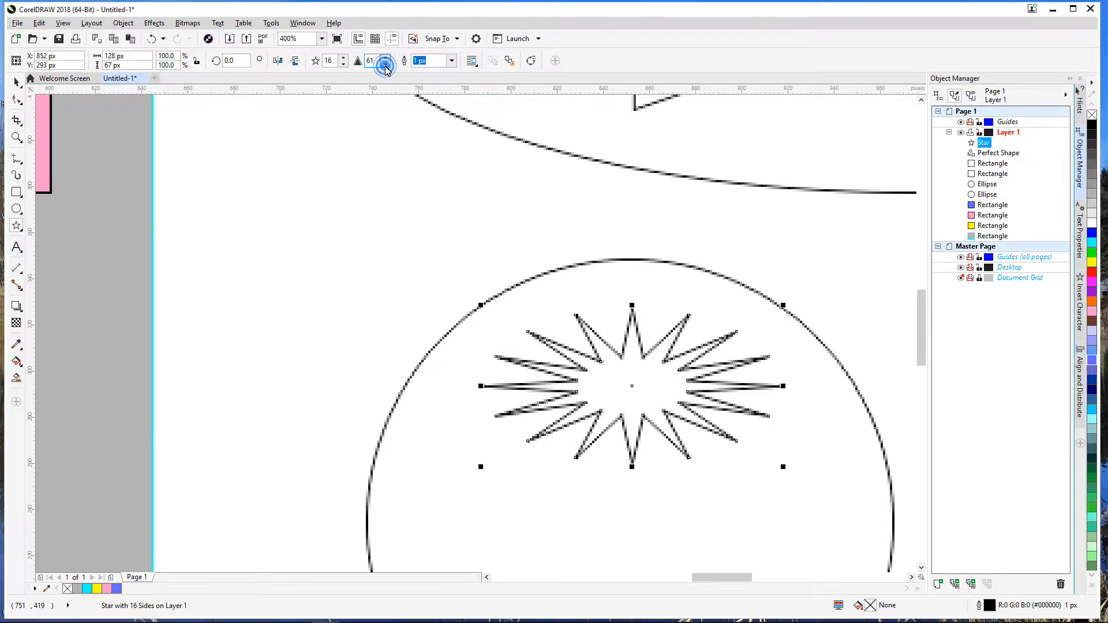
{"action": "left_click", "coordinate": [386, 64]}
{"action": "left_click", "coordinate": [386, 64]}
{"action": "left_click", "coordinate": [386, 64]}
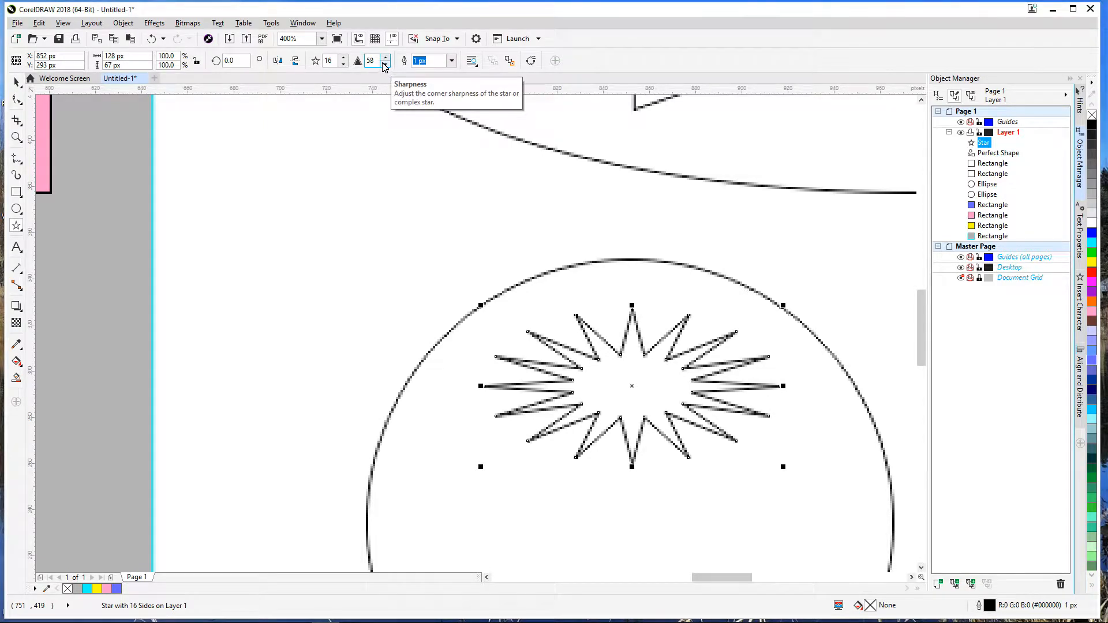
{"action": "left_click_drag", "start_coordinate": [375, 65], "coordinate": [358, 66]}
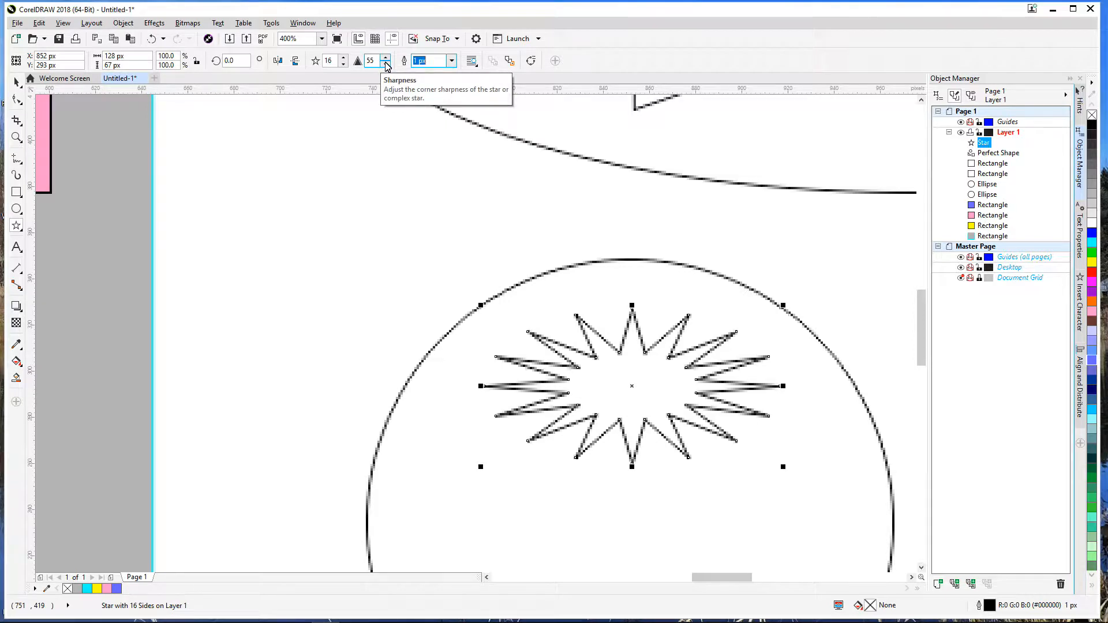
{"action": "mouse_move", "coordinate": [385, 62]}
{"action": "left_mouse_down"}
{"action": "mouse_move", "coordinate": [386, 73]}
{"action": "mouse_move", "coordinate": [385, 41]}
{"action": "mouse_move", "coordinate": [390, 79]}
{"action": "left_mouse_up"}
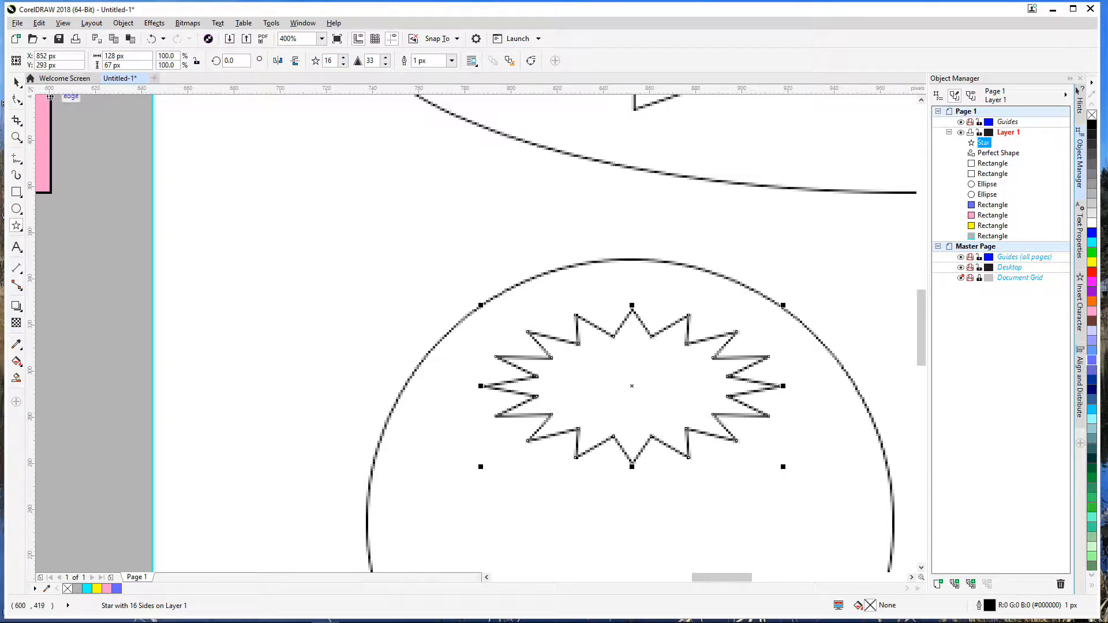
{"action": "left_click", "coordinate": [16, 82]}
{"action": "left_click", "coordinate": [361, 278]}
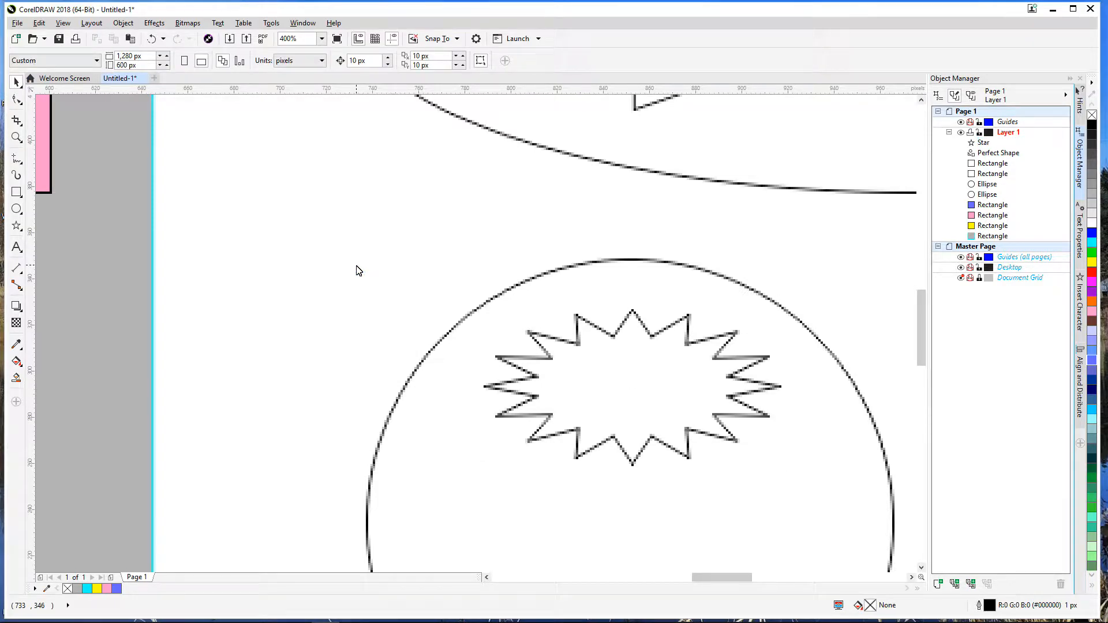
Step: Draw a rectangle about 1,279 by 599 px over the whole page and move it to the bottom of Layer 1's stacking order
{"action": "key", "text": "F4"}
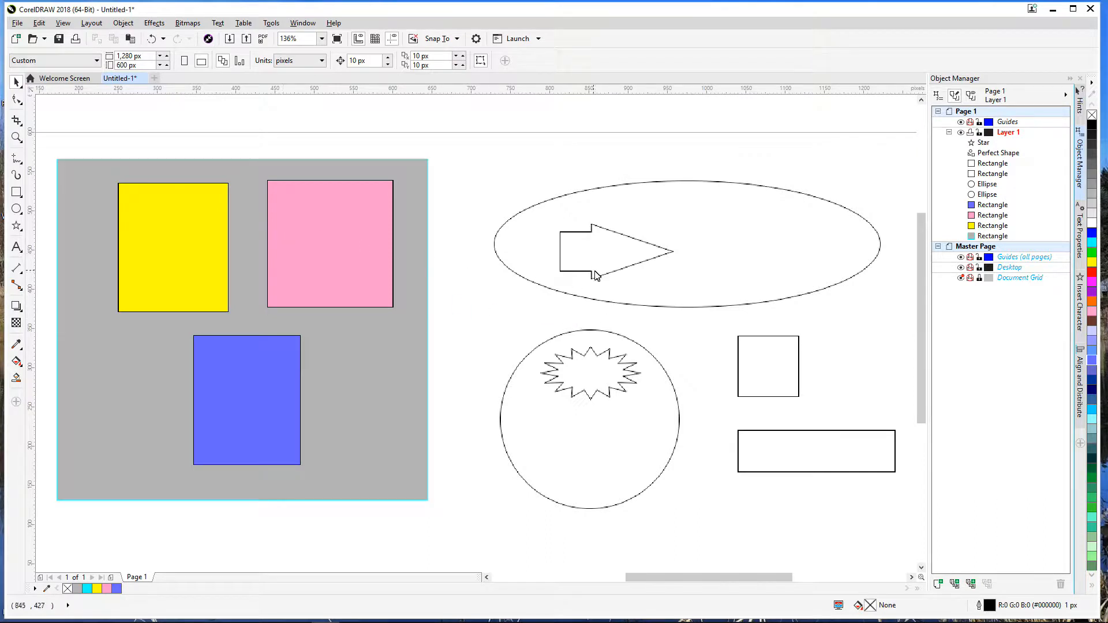
{"action": "scroll", "coordinate": [596, 275], "scroll_direction": "down", "scroll_amount": 2}
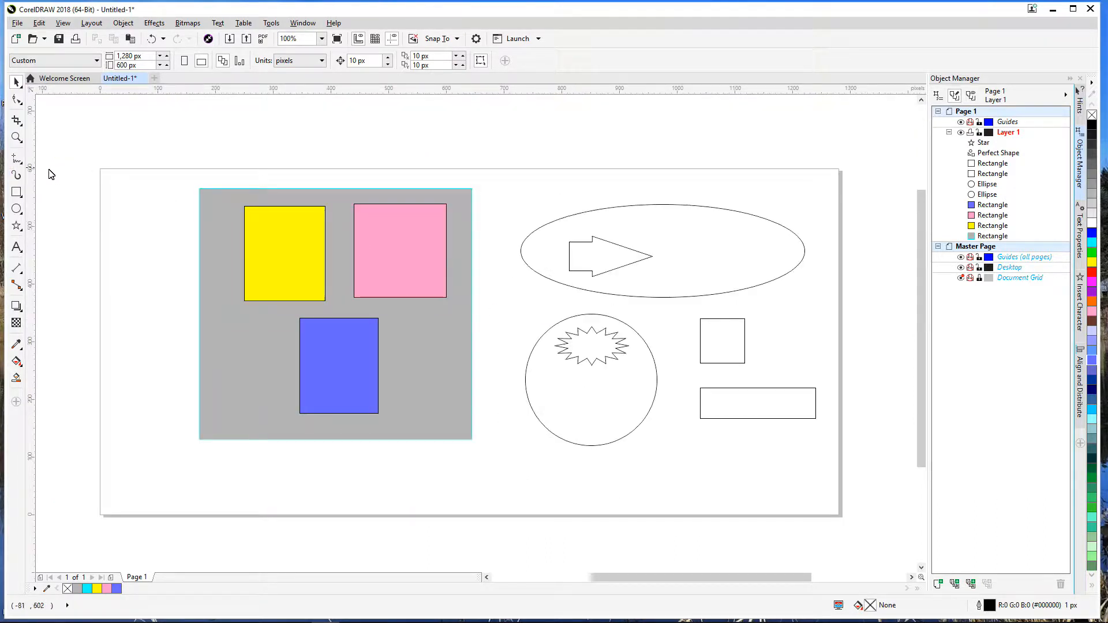
{"action": "left_click", "coordinate": [17, 193]}
{"action": "left_click_drag", "start_coordinate": [101, 169], "coordinate": [840, 518]}
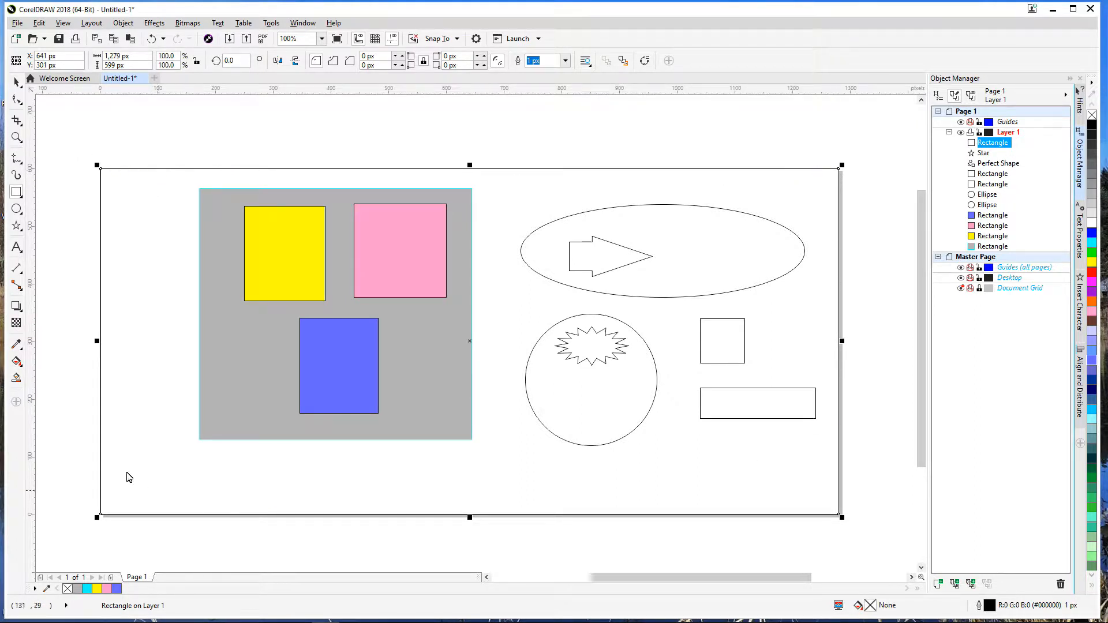
{"action": "left_click", "coordinate": [16, 83]}
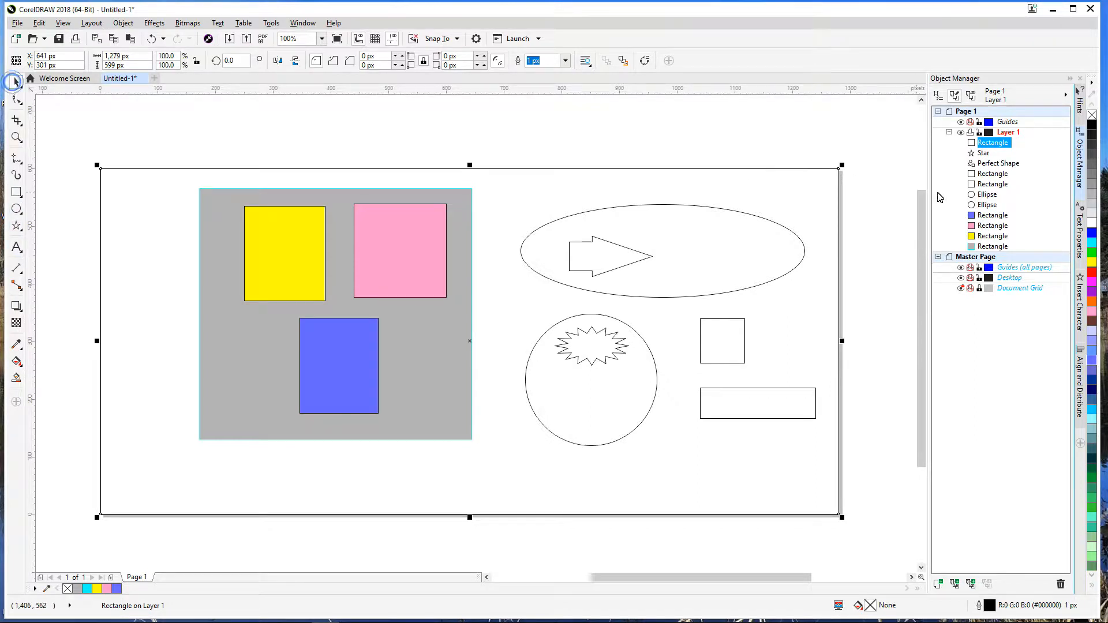
{"action": "left_click_drag", "start_coordinate": [995, 149], "coordinate": [990, 256]}
{"action": "scroll", "coordinate": [451, 291], "scroll_direction": "up", "scroll_amount": 5}
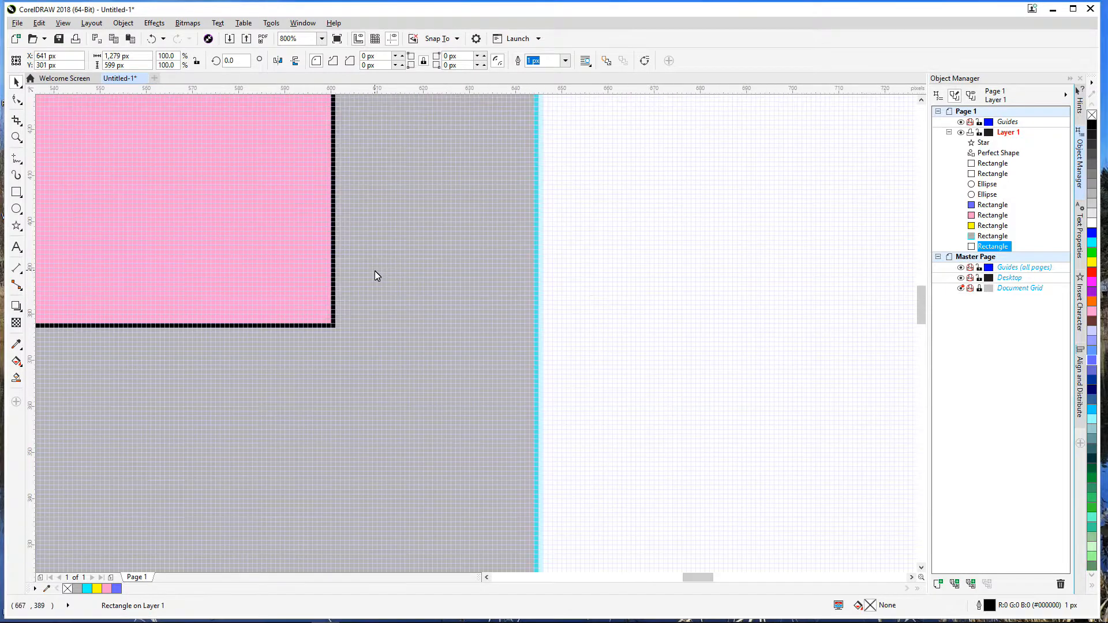
{"action": "scroll", "coordinate": [435, 286], "scroll_direction": "down", "scroll_amount": 5}
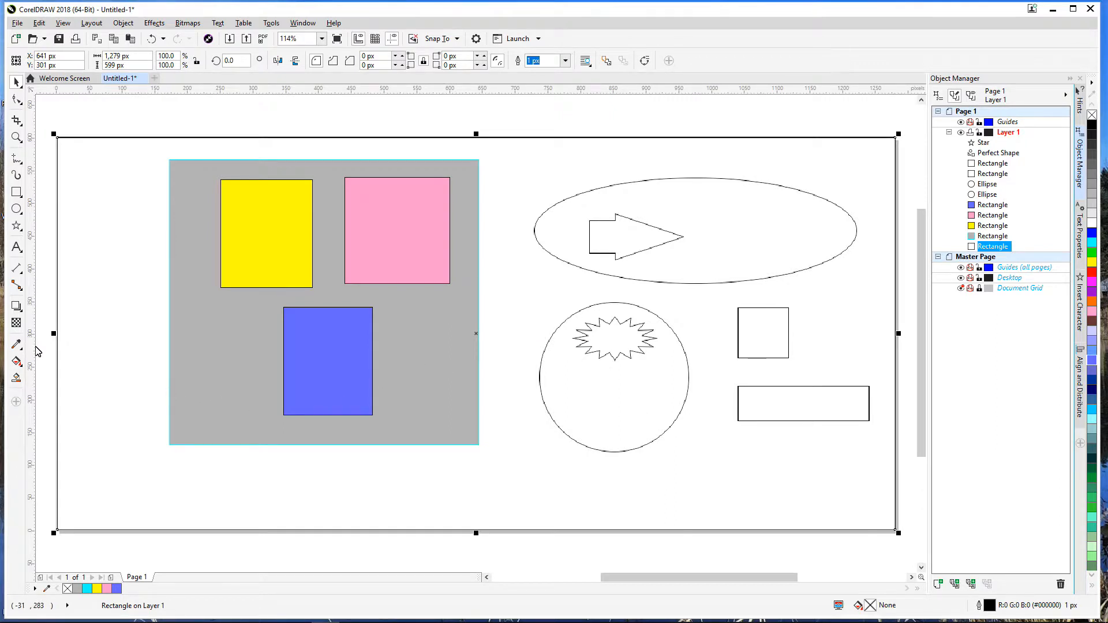
{"action": "left_click", "coordinate": [17, 249]}
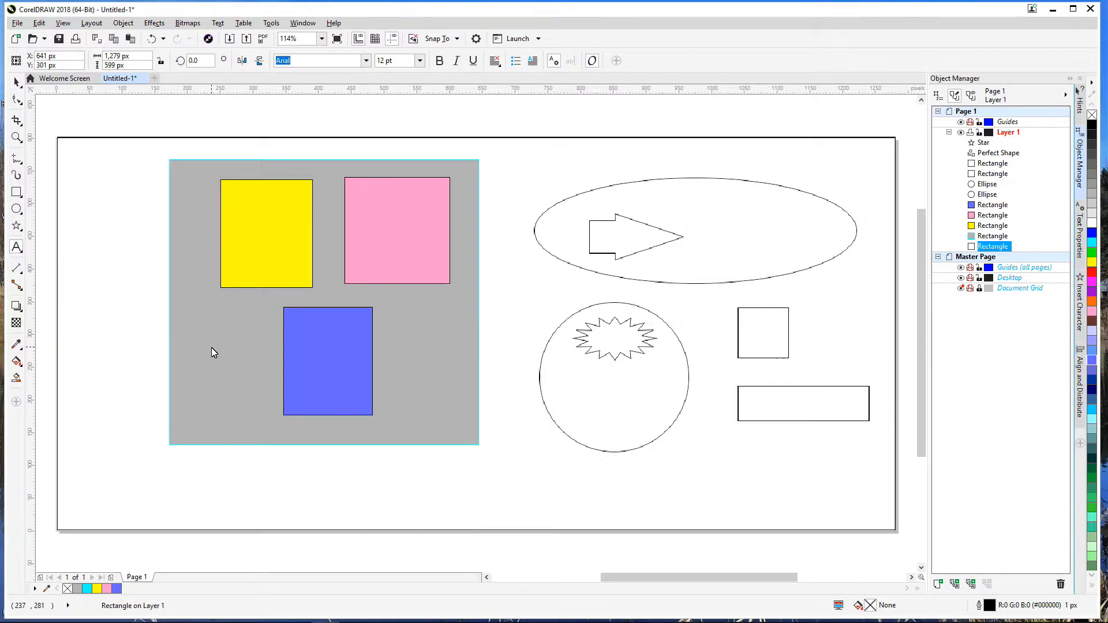
{"action": "left_click", "coordinate": [17, 83]}
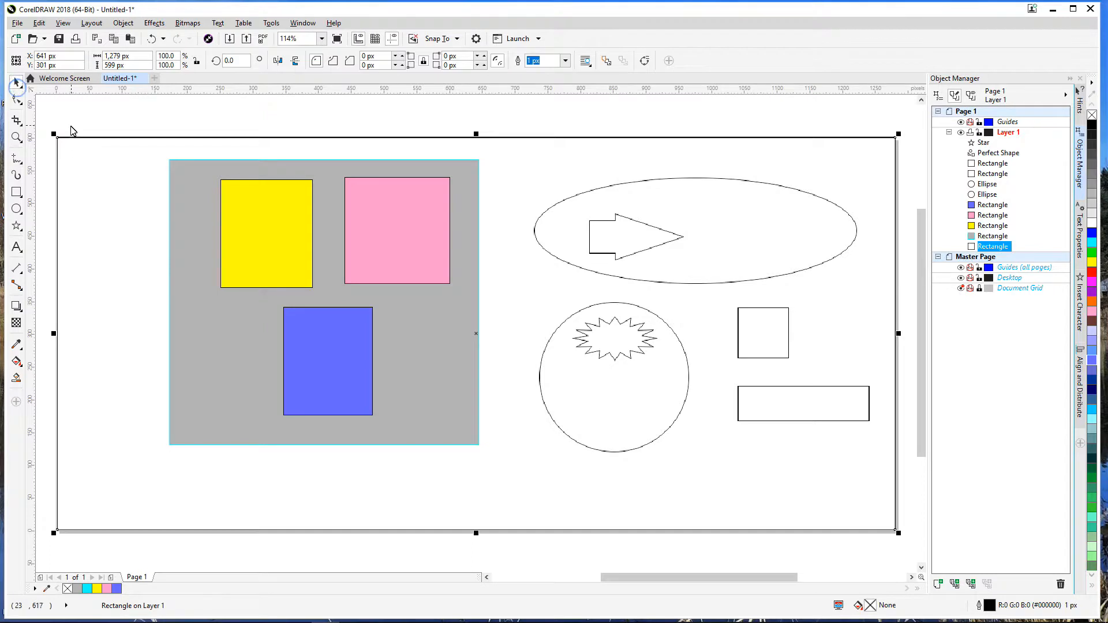
Step: Delete the gray rectangle with its three colored rectangles, and the small square and narrow rectangle beside the circle
{"action": "left_click", "coordinate": [79, 116]}
{"action": "left_click_drag", "start_coordinate": [103, 109], "coordinate": [420, 465]}
{"action": "key", "text": "Delete"}
{"action": "left_click_drag", "start_coordinate": [853, 492], "coordinate": [580, 339]}
{"action": "key", "text": "Delete"}
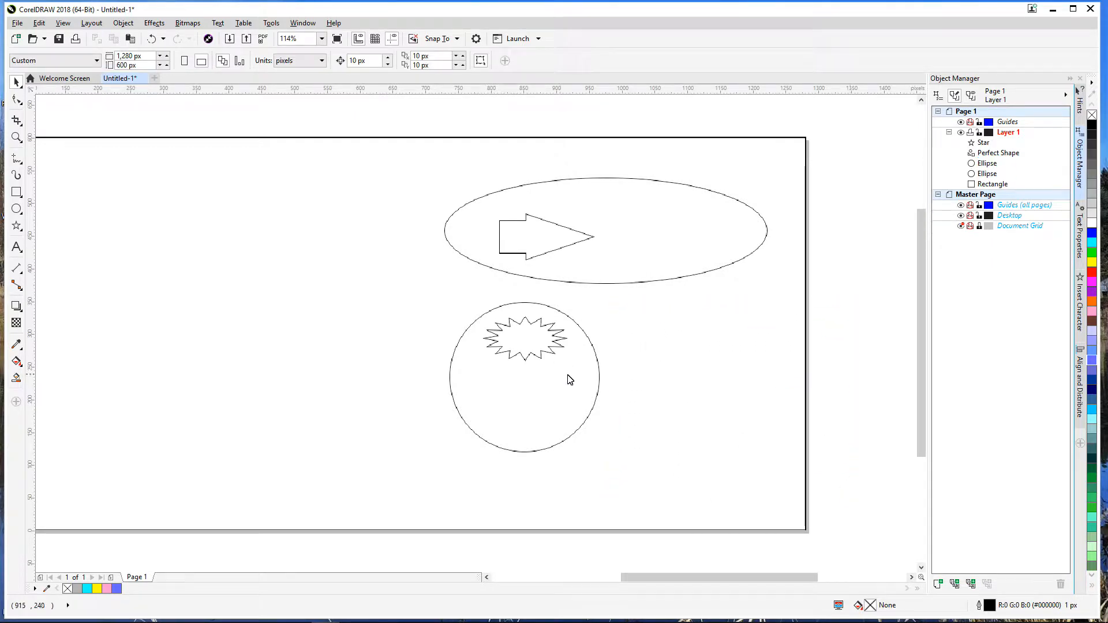
Step: Send the star to the back of Layer 1, behind the page-sized rectangle
{"action": "left_click", "coordinate": [579, 382]}
{"action": "left_click", "coordinate": [543, 347]}
{"action": "left_click", "coordinate": [547, 349]}
{"action": "key", "text": "shift+Page_Down"}
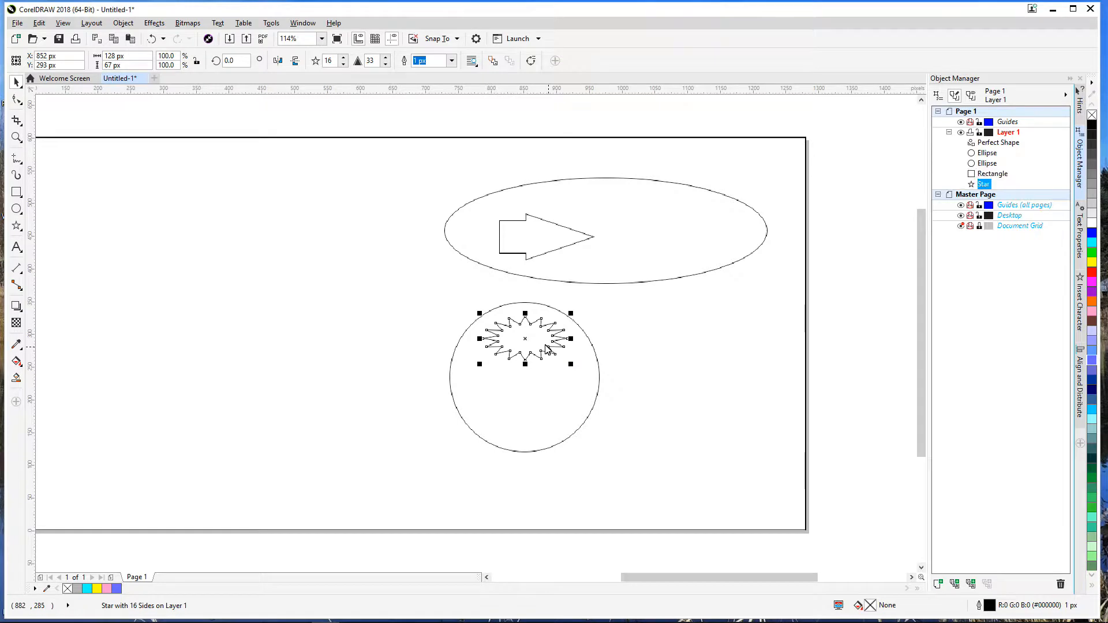
Step: Move the circle aside to select the star behind it, and undo the circle's move
{"action": "left_click", "coordinate": [856, 372]}
{"action": "left_click", "coordinate": [574, 398]}
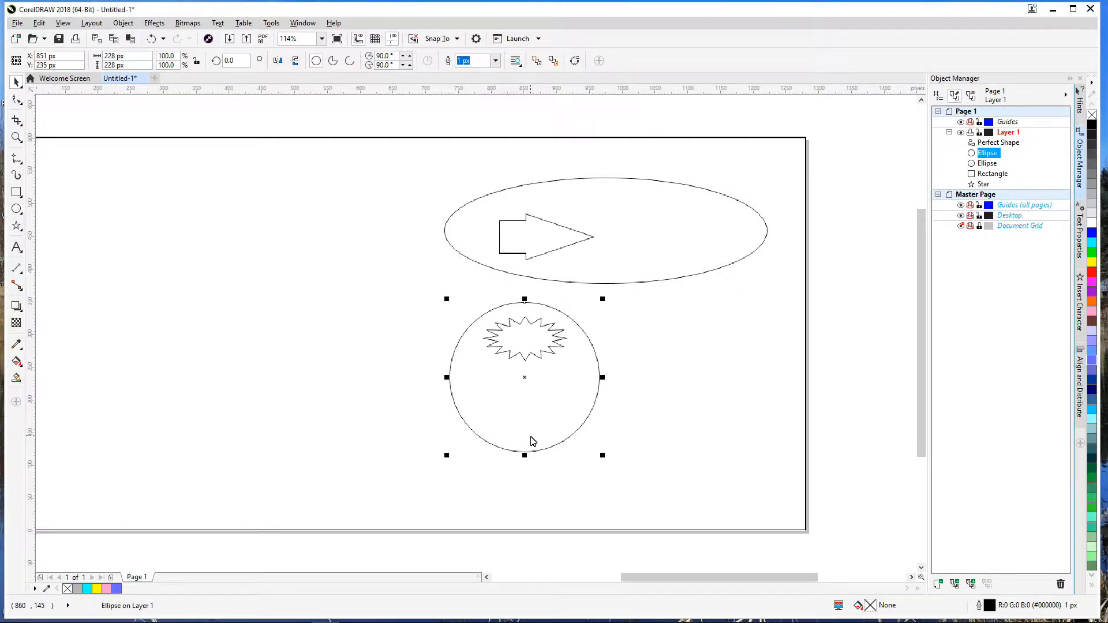
{"action": "left_click_drag", "start_coordinate": [524, 378], "coordinate": [449, 378]}
{"action": "left_click", "coordinate": [564, 346]}
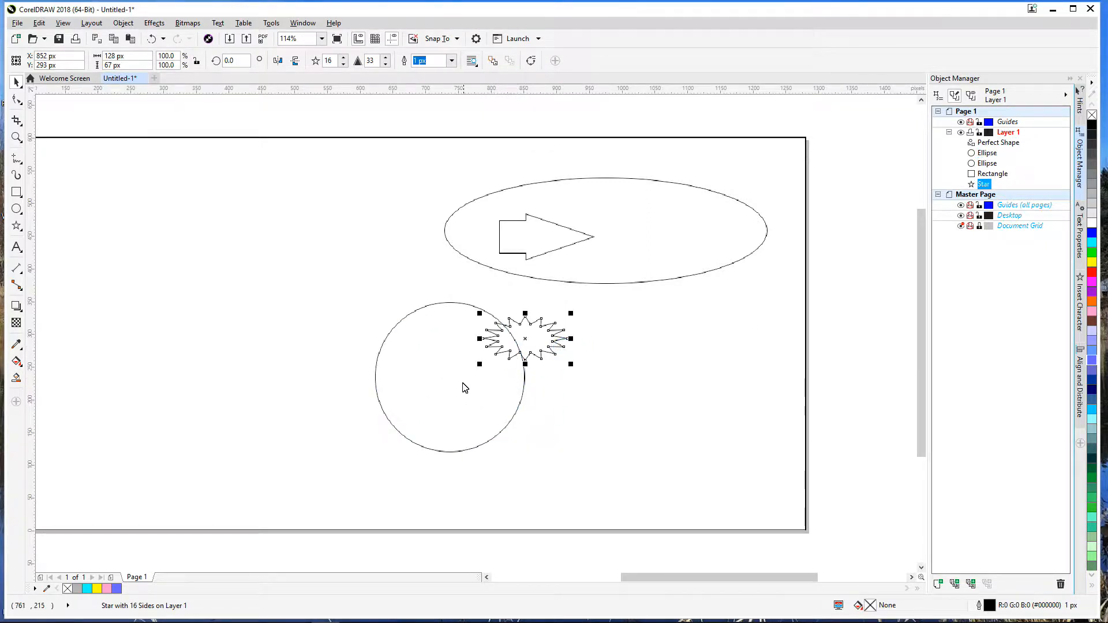
{"action": "key", "text": "ctrl+z"}
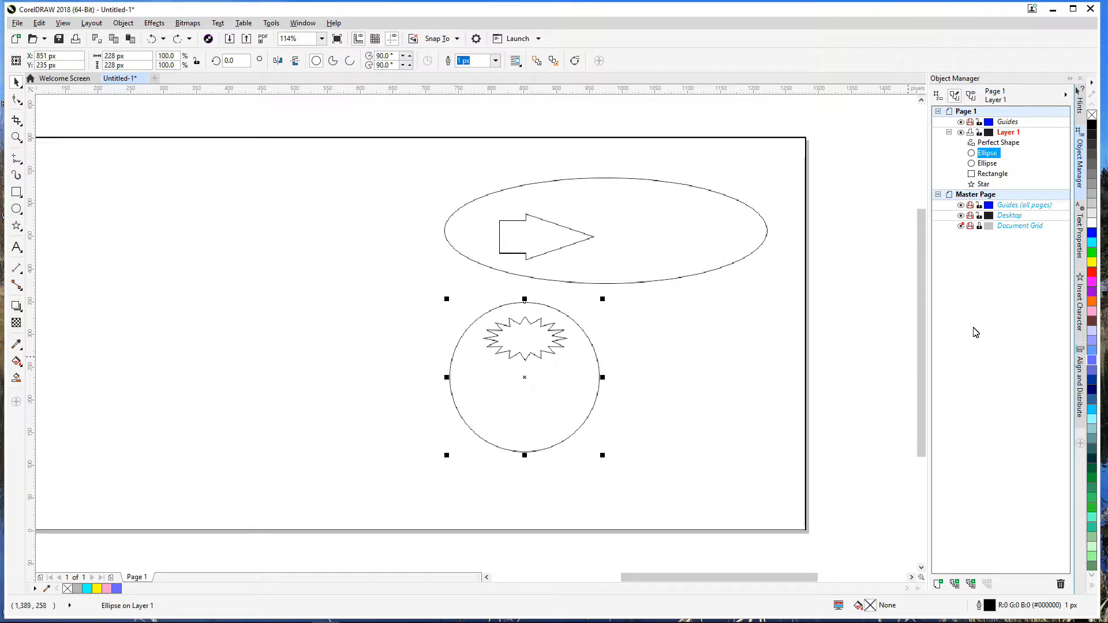
Step: Select the star behind the page-sized rectangle through Layer 1's object list, and deselect it
{"action": "left_click", "coordinate": [873, 294]}
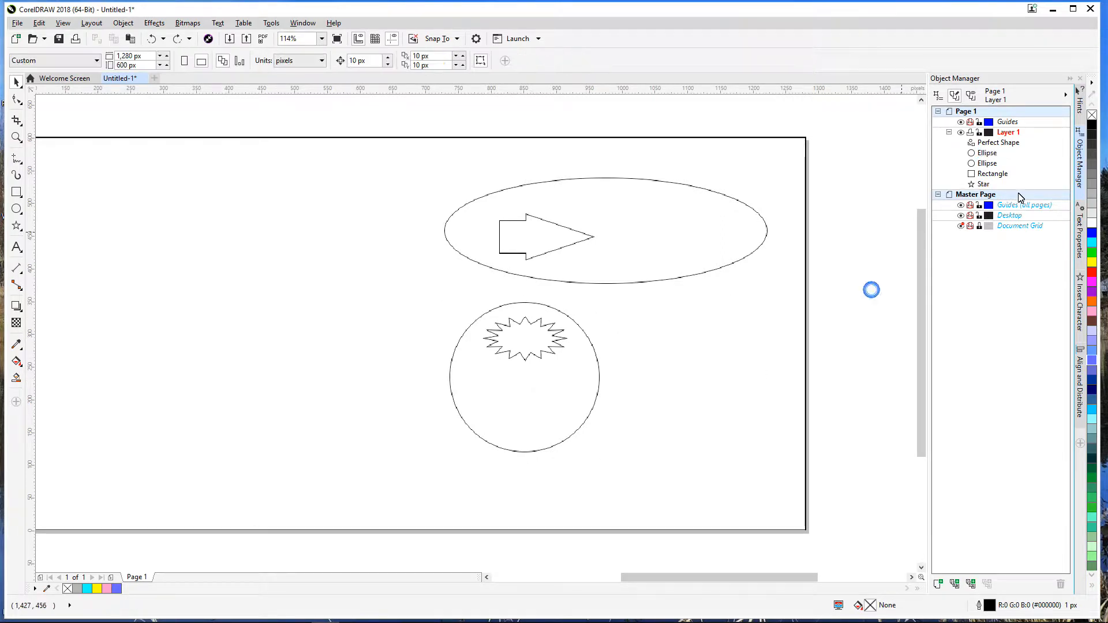
{"action": "left_click", "coordinate": [982, 185]}
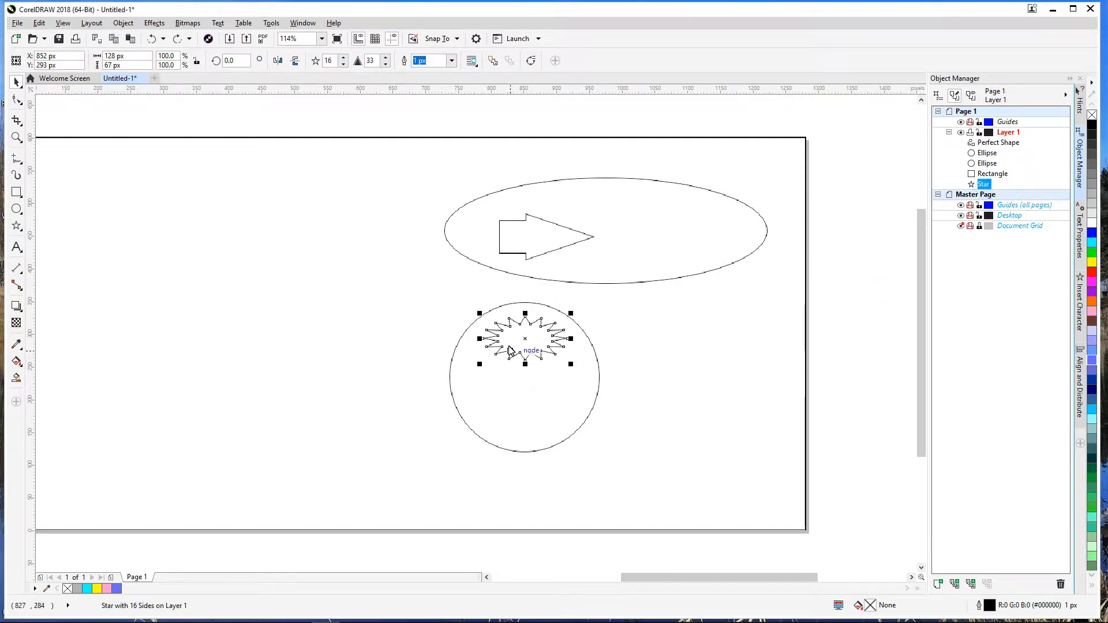
{"action": "left_click", "coordinate": [687, 399]}
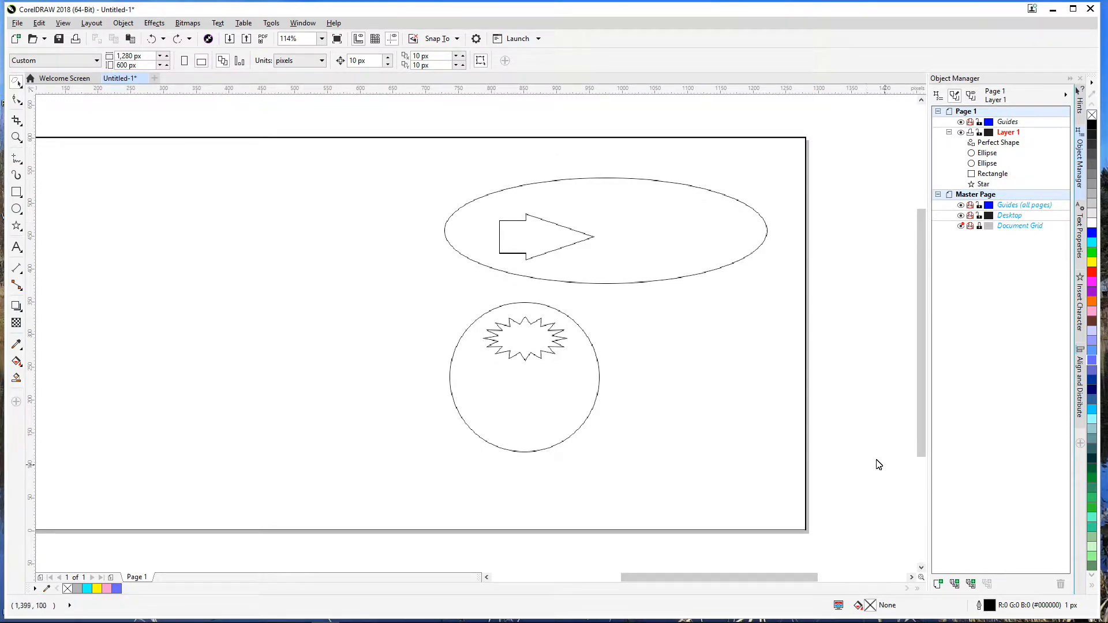
{"action": "mouse_move", "coordinate": [844, 426]}
{"action": "left_mouse_down"}
{"action": "mouse_move", "coordinate": [734, 377]}
{"action": "mouse_move", "coordinate": [733, 320]}
{"action": "mouse_move", "coordinate": [832, 312]}
{"action": "mouse_move", "coordinate": [861, 367]}
{"action": "mouse_move", "coordinate": [845, 427]}
{"action": "left_mouse_up"}
Step: Move the page-sized rectangle off the page edges, and center it on the page
{"action": "left_click_drag", "start_coordinate": [452, 297], "coordinate": [591, 348]}
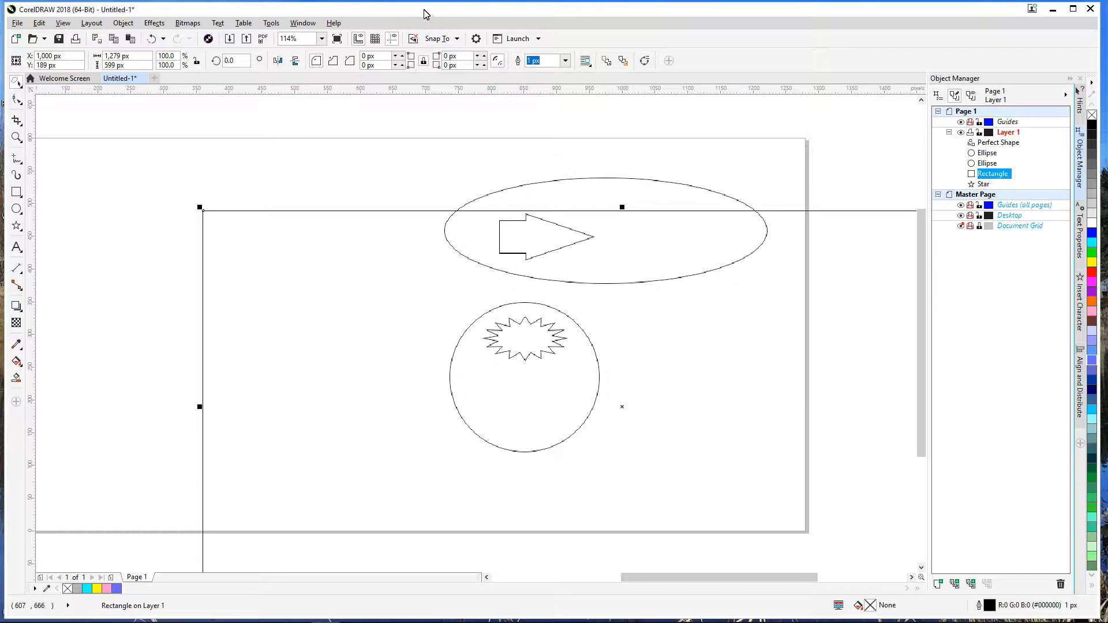
{"action": "key", "text": "p"}
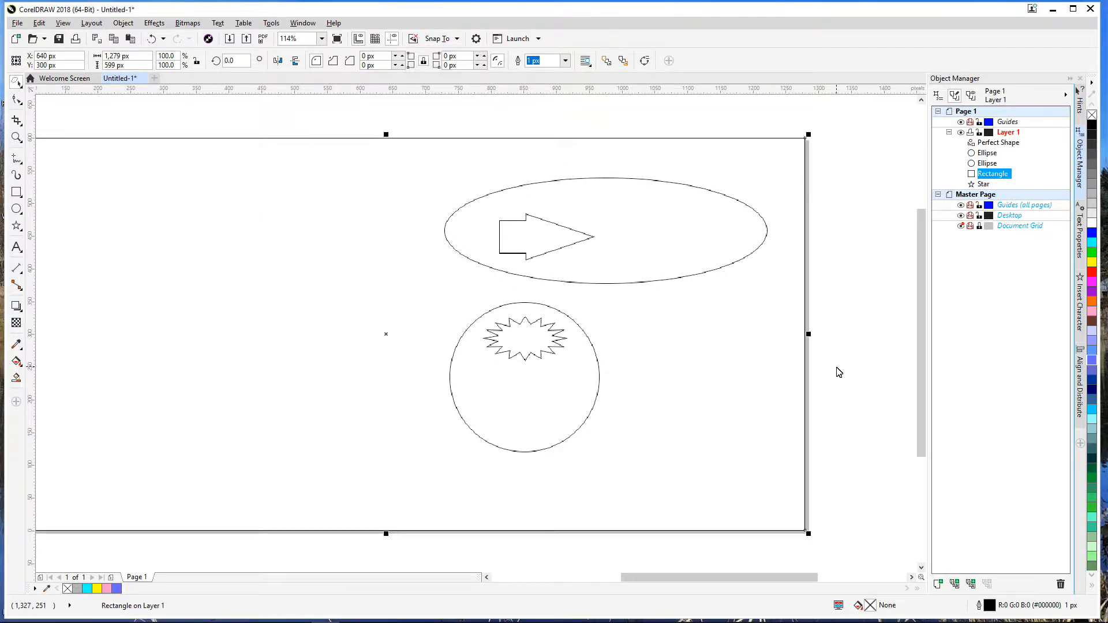
{"action": "left_click", "coordinate": [834, 394]}
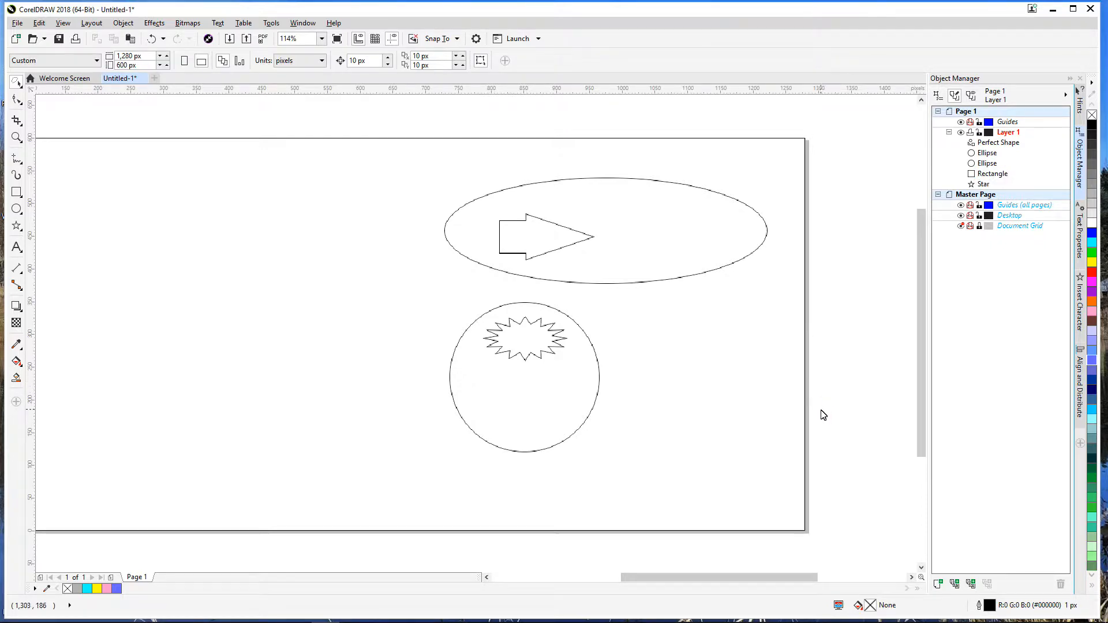
Step: Delete the star, the arrow, the wide ellipse and the circle, keeping only the page-sized rectangle
{"action": "mouse_move", "coordinate": [828, 456]}
{"action": "left_mouse_down"}
{"action": "mouse_move", "coordinate": [777, 433]}
{"action": "mouse_move", "coordinate": [483, 367]}
{"action": "mouse_move", "coordinate": [451, 341]}
{"action": "mouse_move", "coordinate": [456, 310]}
{"action": "mouse_move", "coordinate": [518, 297]}
{"action": "mouse_move", "coordinate": [586, 314]}
{"action": "mouse_move", "coordinate": [663, 347]}
{"action": "mouse_move", "coordinate": [691, 378]}
{"action": "mouse_move", "coordinate": [695, 410]}
{"action": "left_mouse_up"}
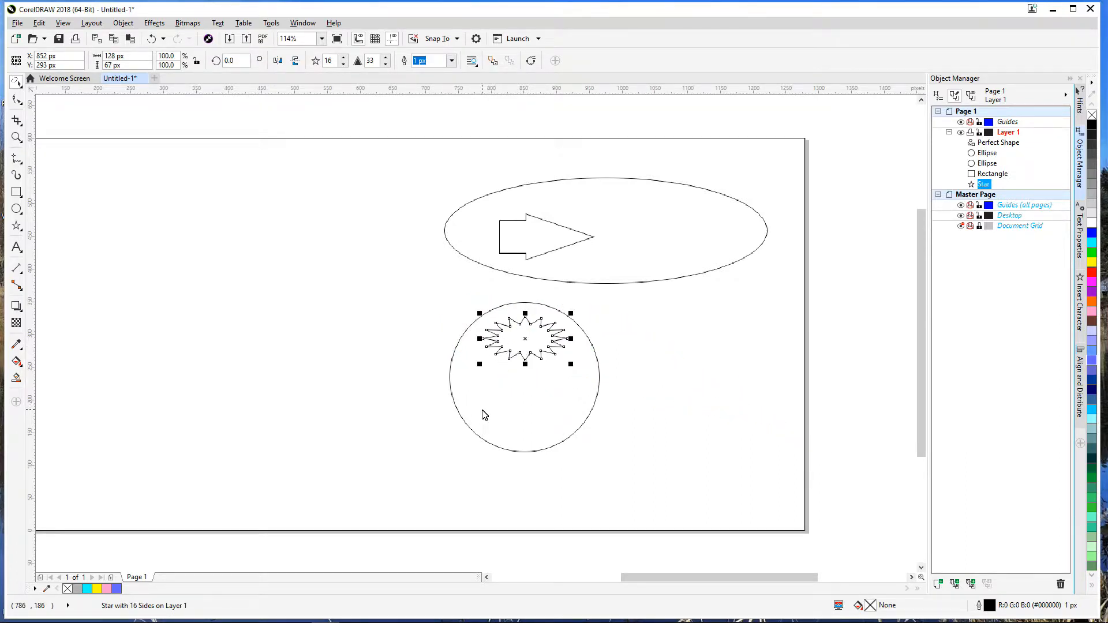
{"action": "key", "text": "Delete"}
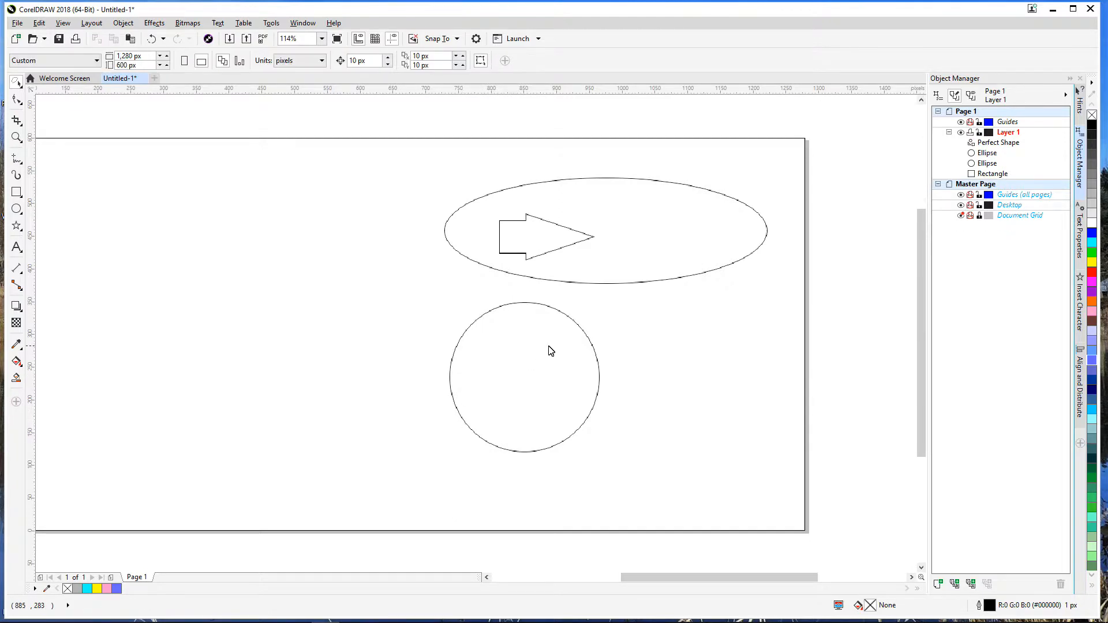
{"action": "left_click", "coordinate": [528, 255]}
{"action": "key", "text": "Delete"}
{"action": "left_click", "coordinate": [574, 282]}
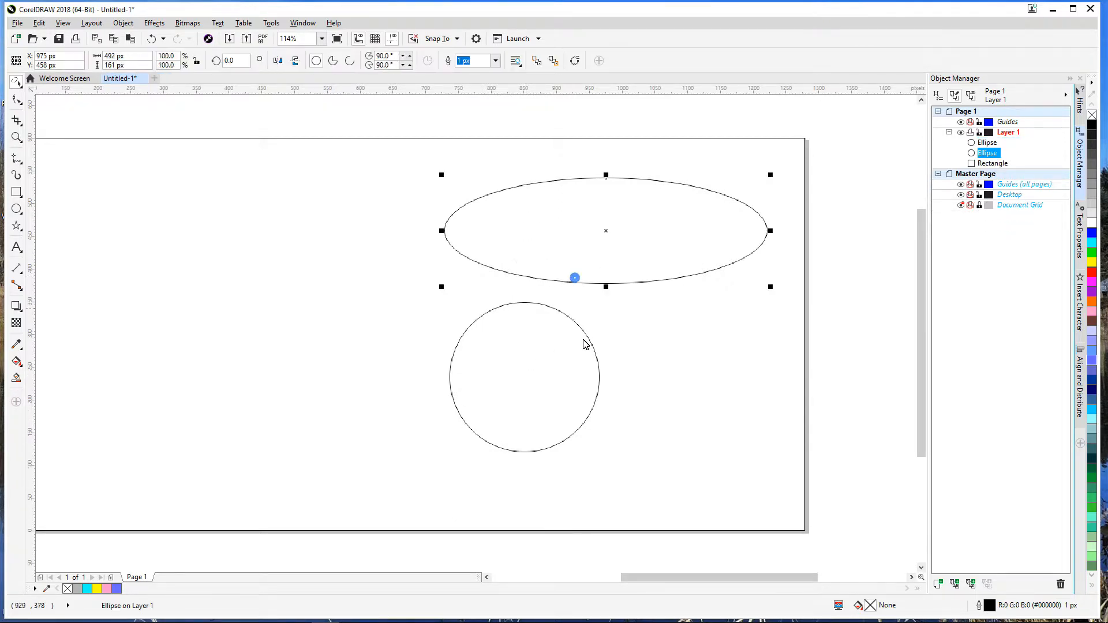
{"action": "key", "text": "Delete"}
{"action": "left_click", "coordinate": [531, 382]}
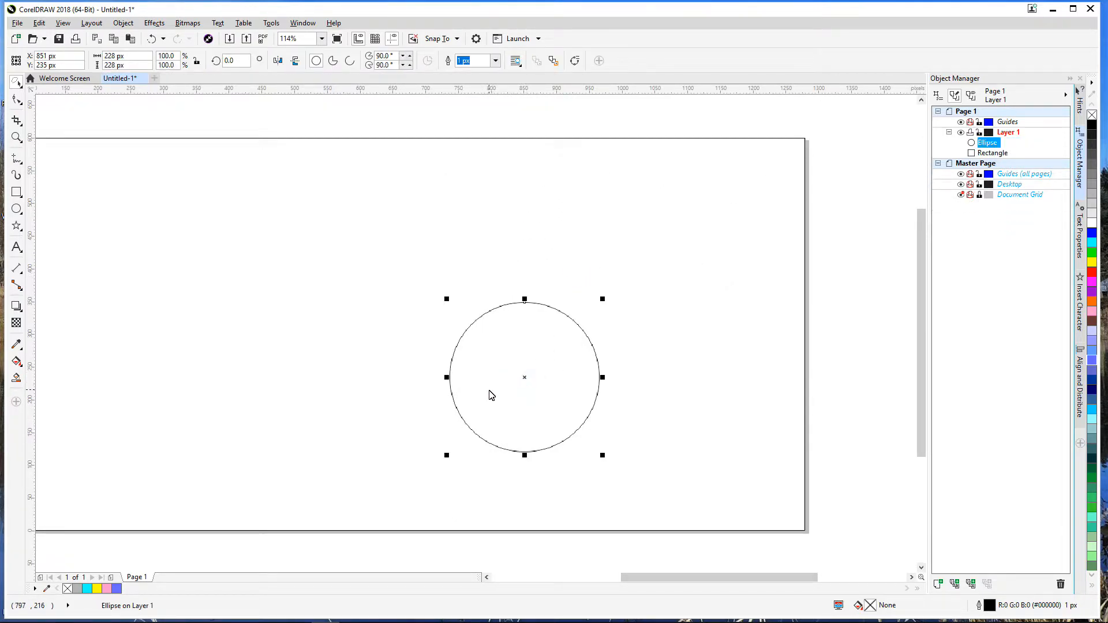
{"action": "key", "text": "Delete"}
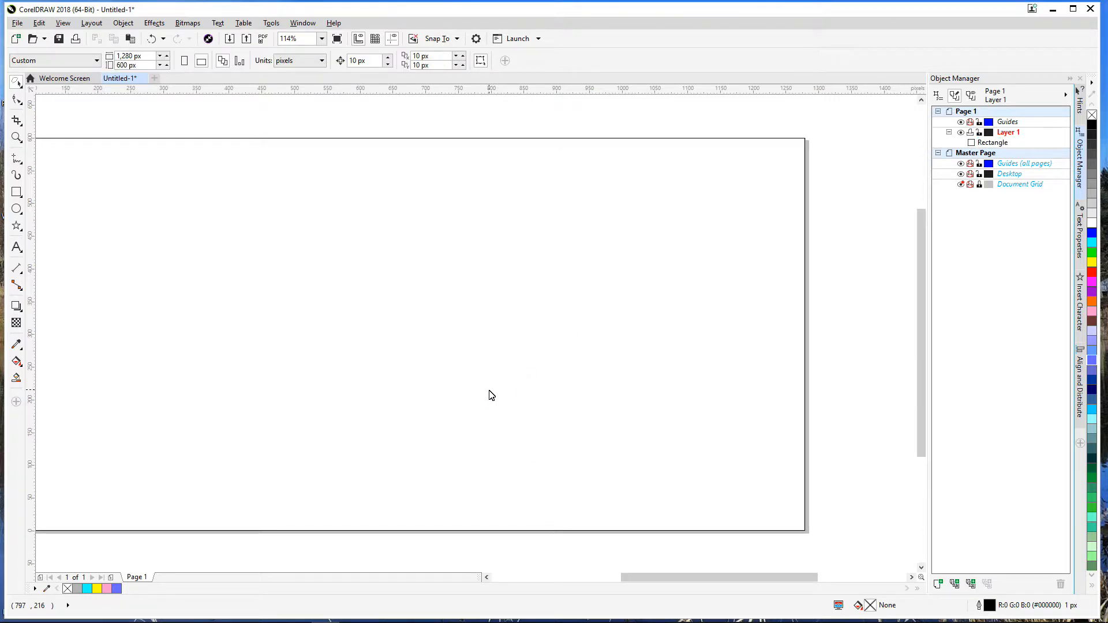
Step: Add the artistic text "This is some text" near the page's upper-left corner
{"action": "scroll", "coordinate": [491, 395], "scroll_direction": "left", "scroll_amount": 2}
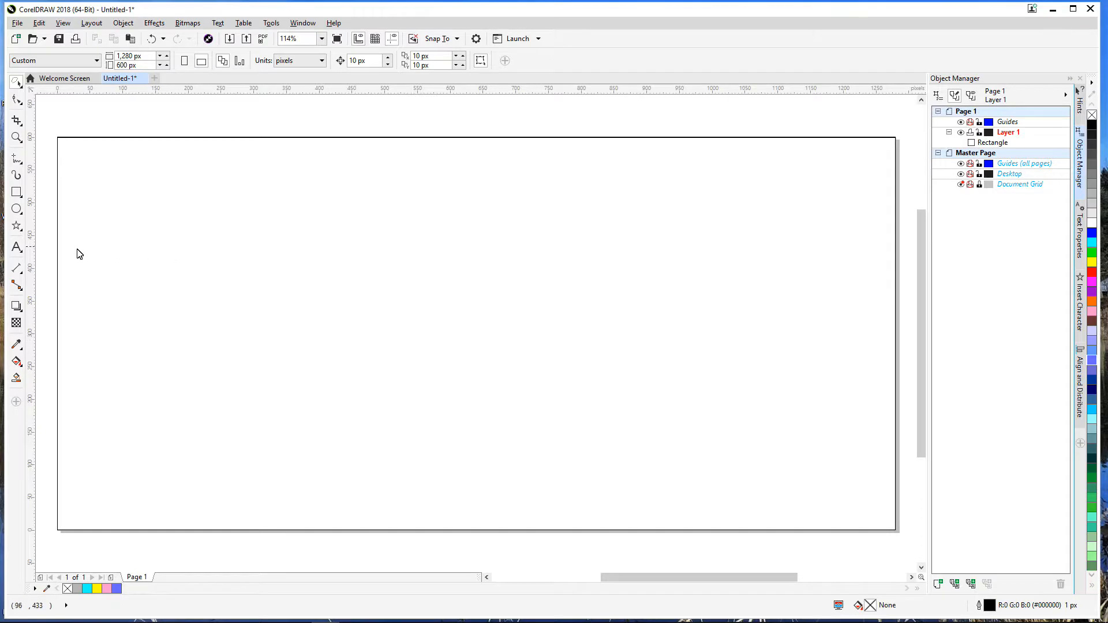
{"action": "left_click", "coordinate": [16, 248]}
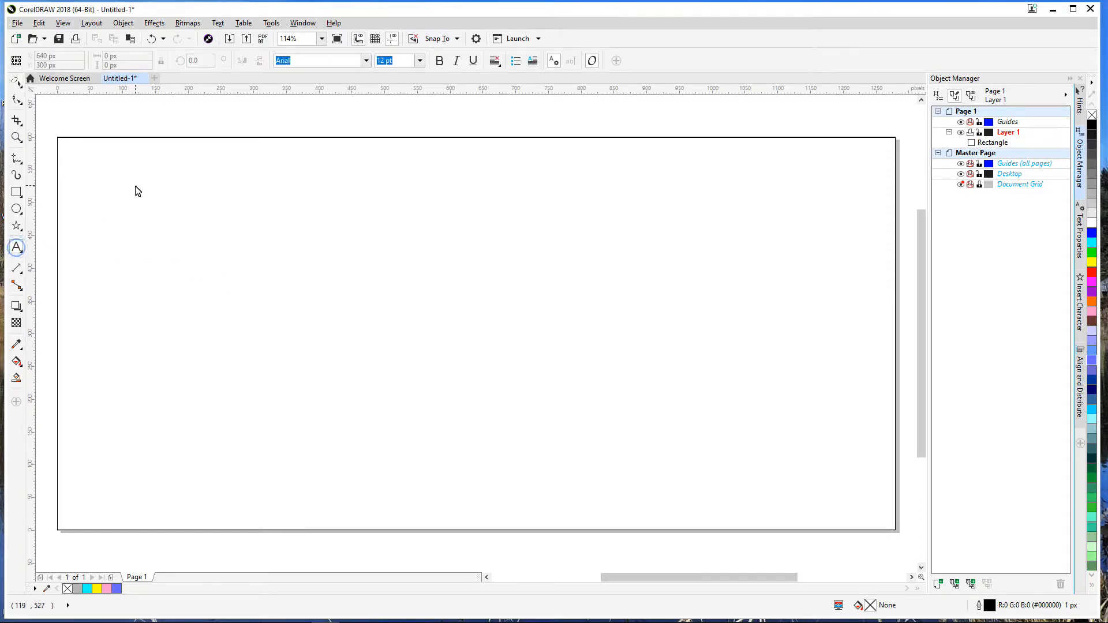
{"action": "left_click", "coordinate": [136, 209]}
{"action": "type", "text": "Th"}
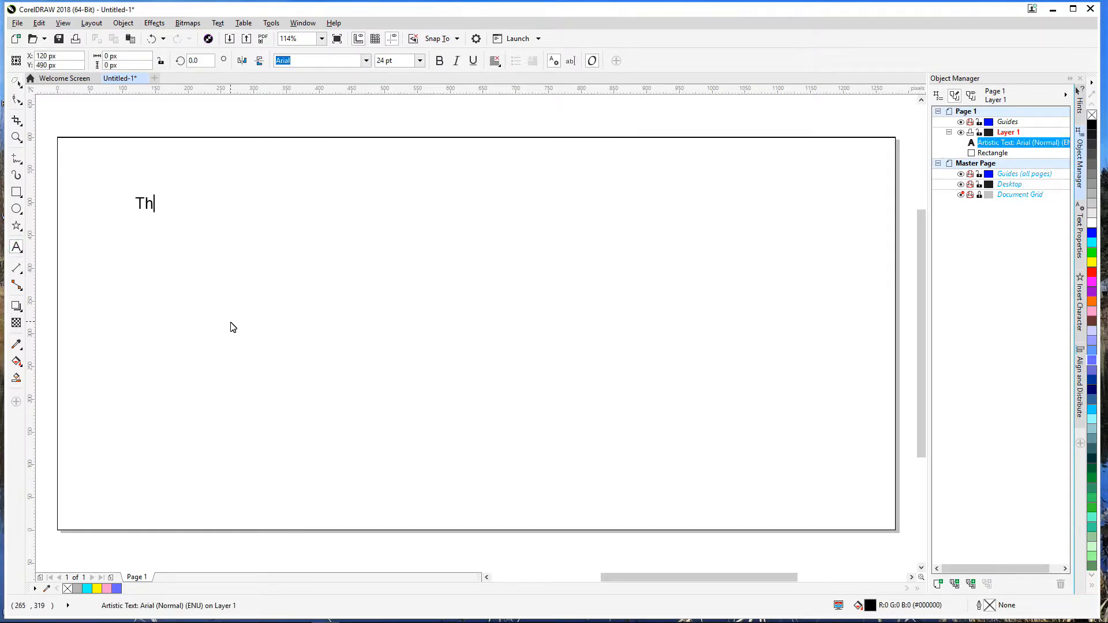
{"action": "type", "text": "is is somertext"}
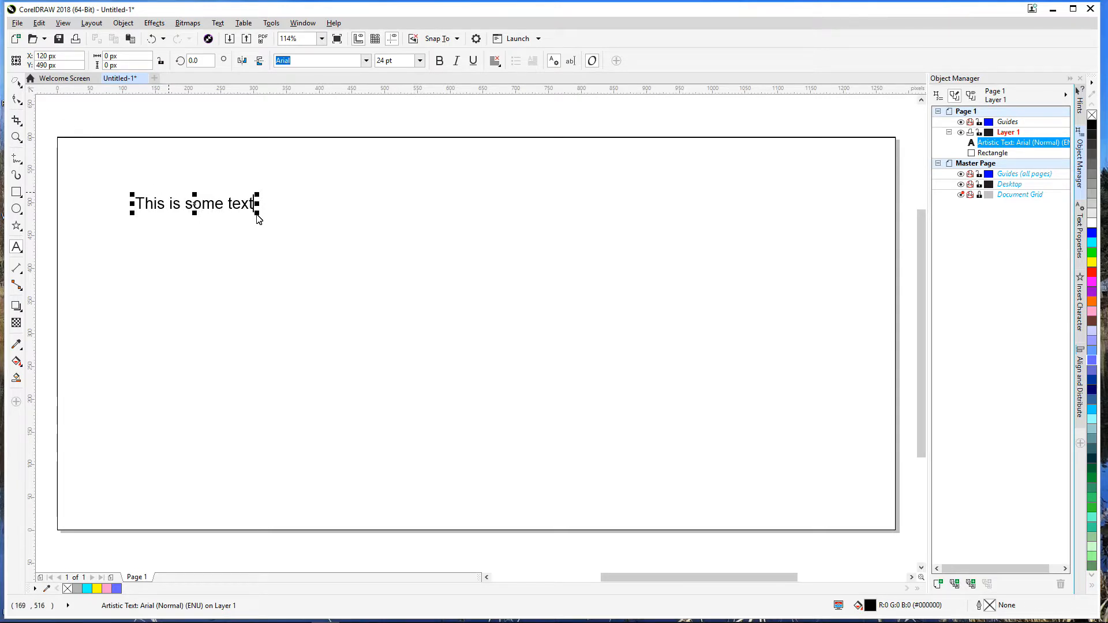
Step: Enlarge the text proportionally to about 1,025 by 100 px and move it slightly up and to the left
{"action": "left_click_drag", "start_coordinate": [256, 218], "coordinate": [811, 299]}
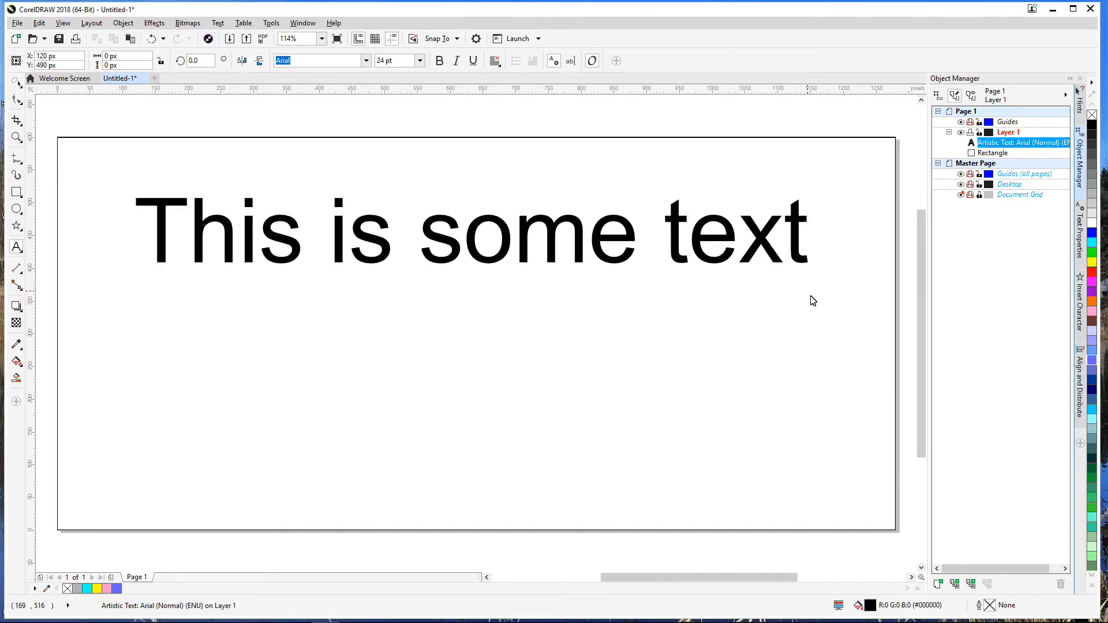
{"action": "left_click", "coordinate": [17, 83]}
{"action": "left_click", "coordinate": [49, 83]}
{"action": "left_click_drag", "start_coordinate": [338, 223], "coordinate": [322, 218]}
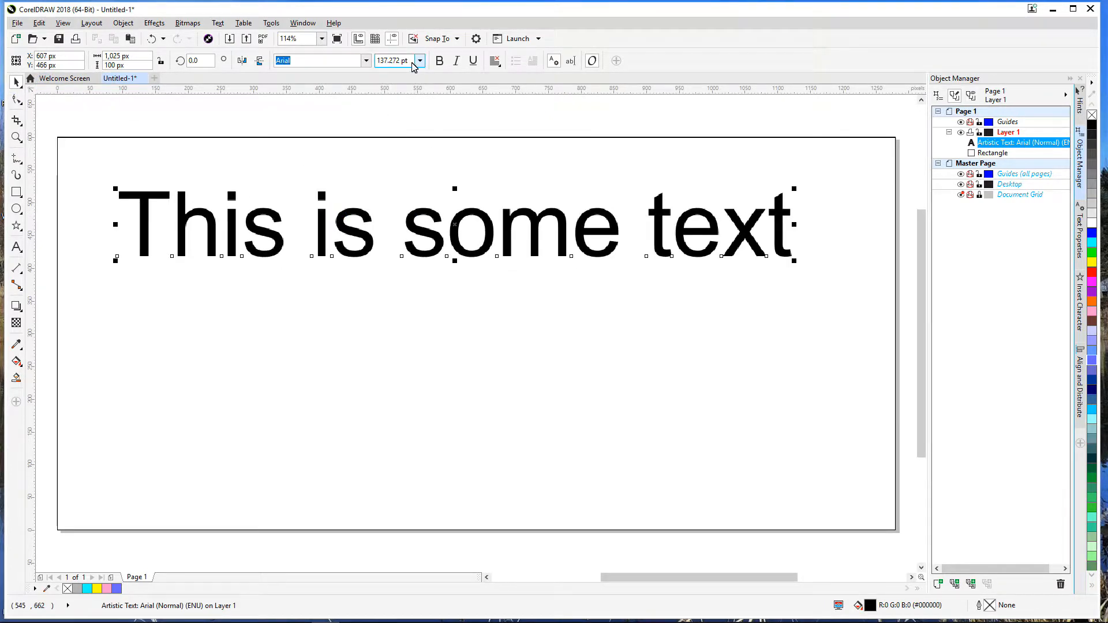
Step: Set the text's font size to 78 pt and view the list of preset sizes without choosing one
{"action": "left_click_drag", "start_coordinate": [412, 63], "coordinate": [300, 64]}
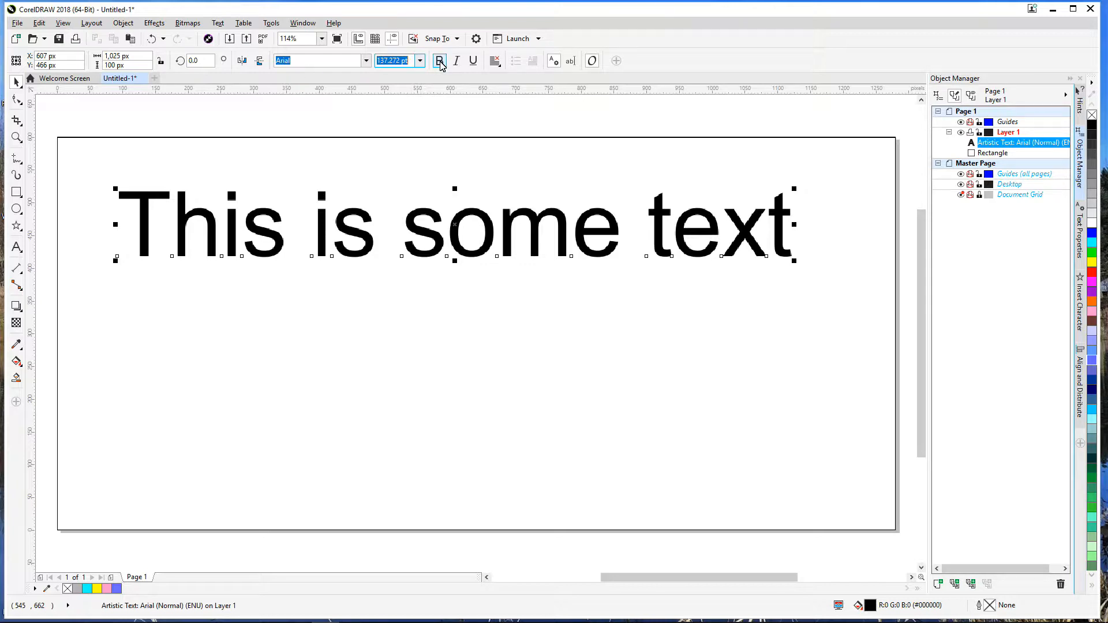
{"action": "type", "text": "78"}
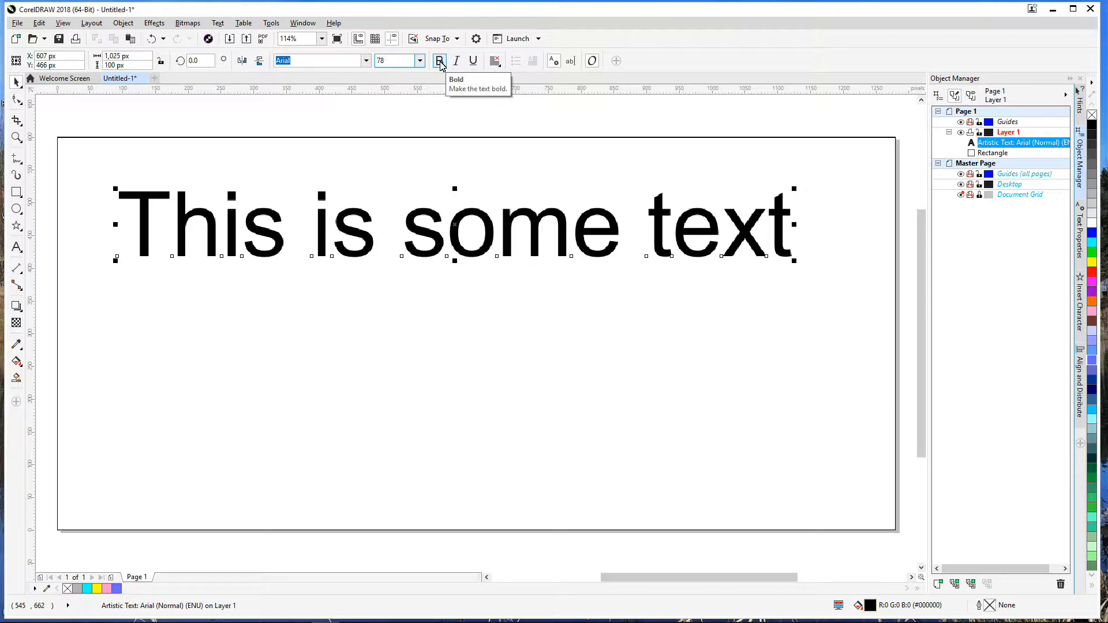
{"action": "key", "text": "Return"}
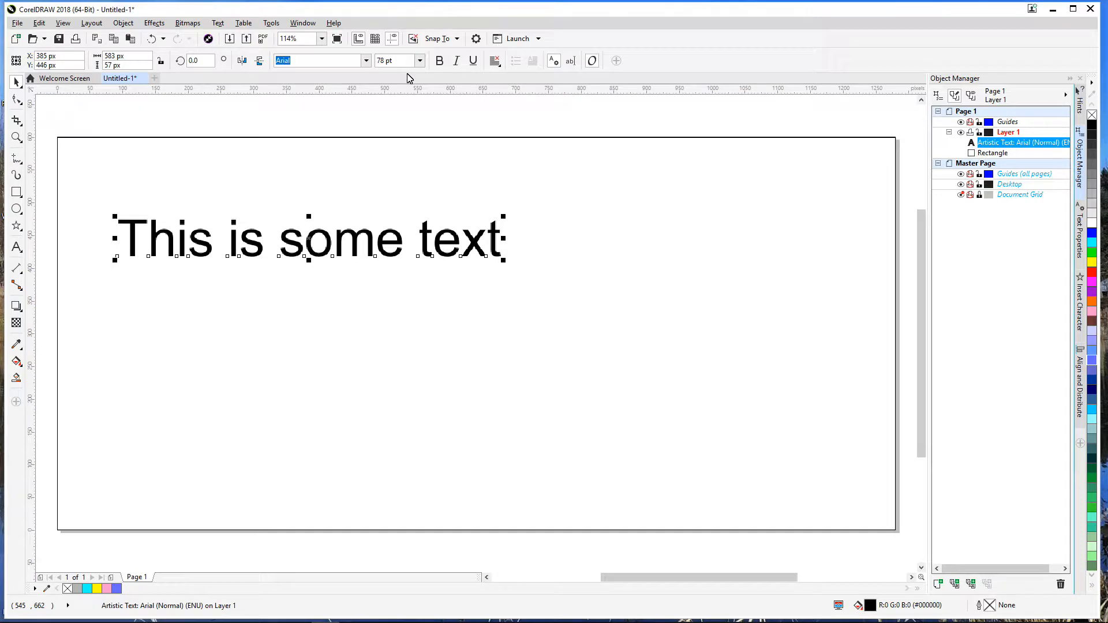
{"action": "left_click", "coordinate": [420, 61]}
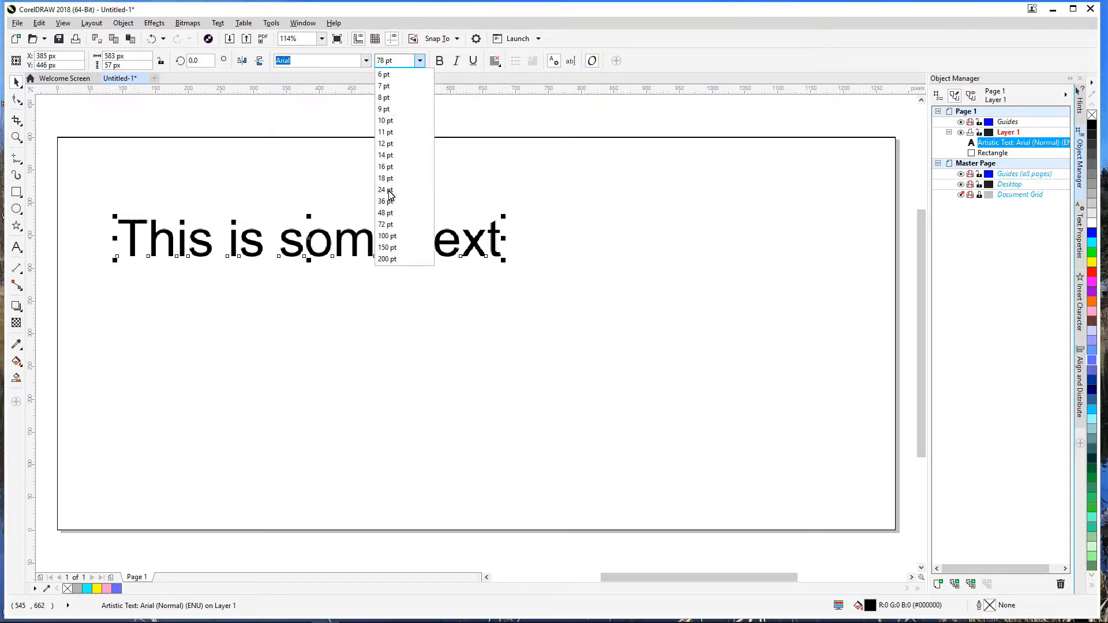
{"action": "left_click", "coordinate": [490, 126]}
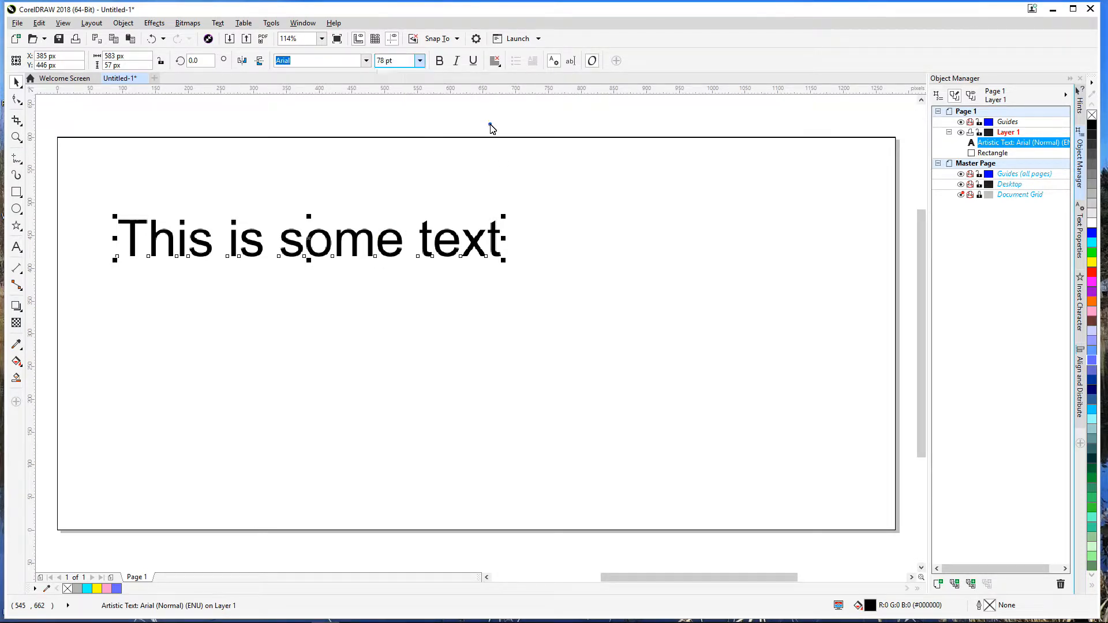
Step: Change the text's font to Haettenschweiler, and enlarge it to about 890 by 121 px across the upper part of the page
{"action": "left_click", "coordinate": [367, 61]}
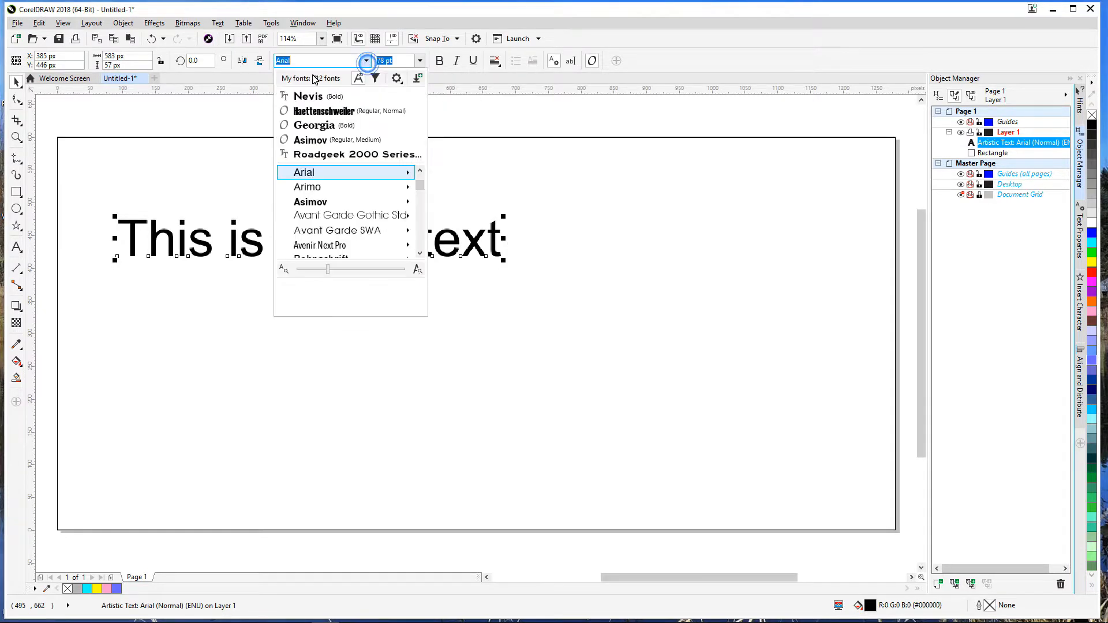
{"action": "left_click", "coordinate": [318, 115]}
{"action": "left_click_drag", "start_coordinate": [390, 267], "coordinate": [705, 358]}
{"action": "left_click_drag", "start_coordinate": [438, 282], "coordinate": [399, 230]}
{"action": "left_click", "coordinate": [399, 230]}
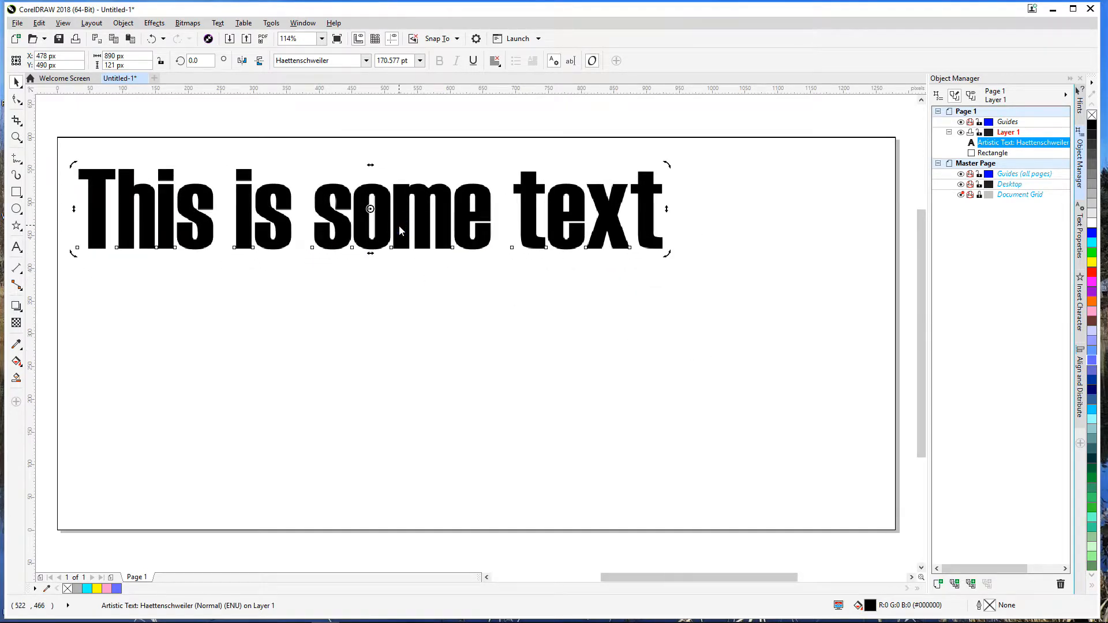
{"action": "left_click_drag", "start_coordinate": [399, 226], "coordinate": [401, 226]}
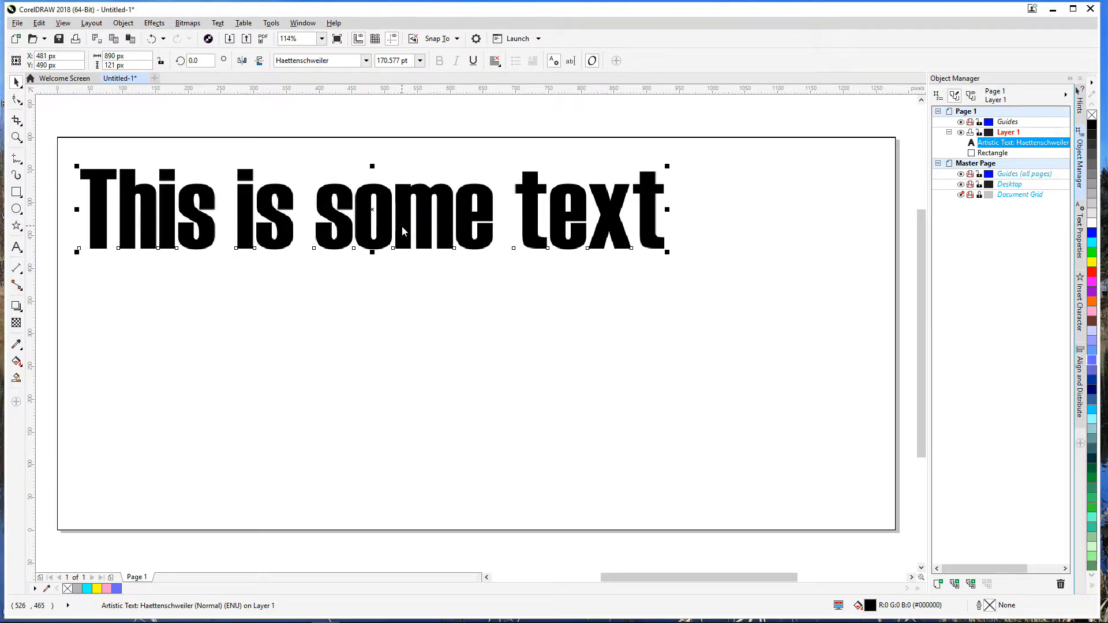
Step: Duplicate the text near the page's lower-right corner, rewording the copy as "More text here" and scaling it to about 548 by 82 px
{"action": "key", "text": "ctrl+d"}
{"action": "left_click_drag", "start_coordinate": [408, 203], "coordinate": [621, 469]}
{"action": "double_click", "coordinate": [622, 473]}
{"action": "key", "text": "ctrl+a"}
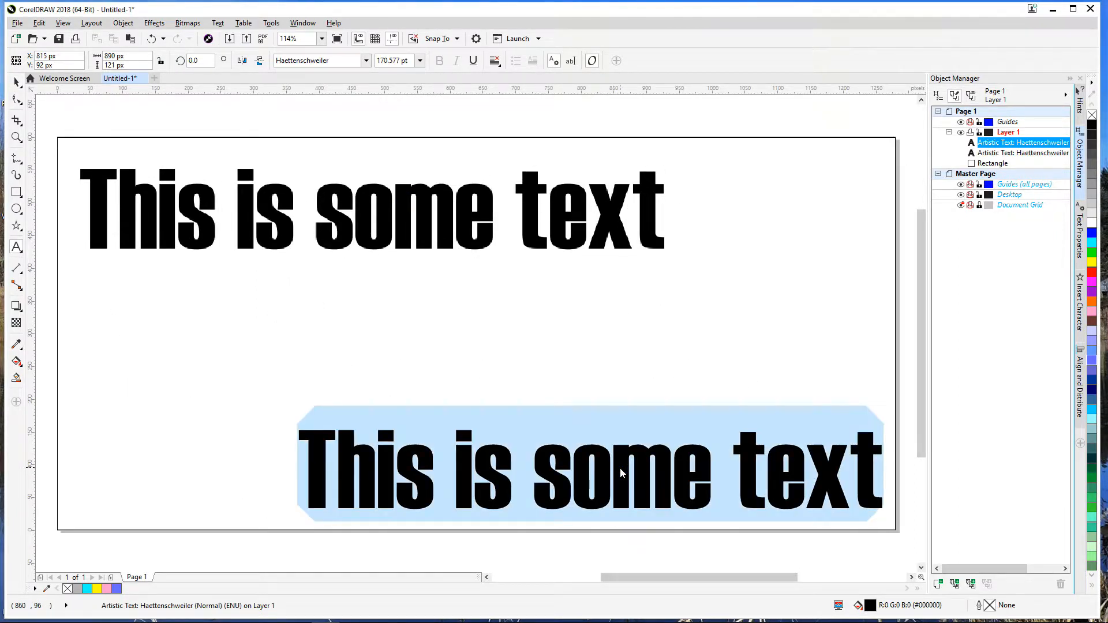
{"action": "type", "text": "More tex"}
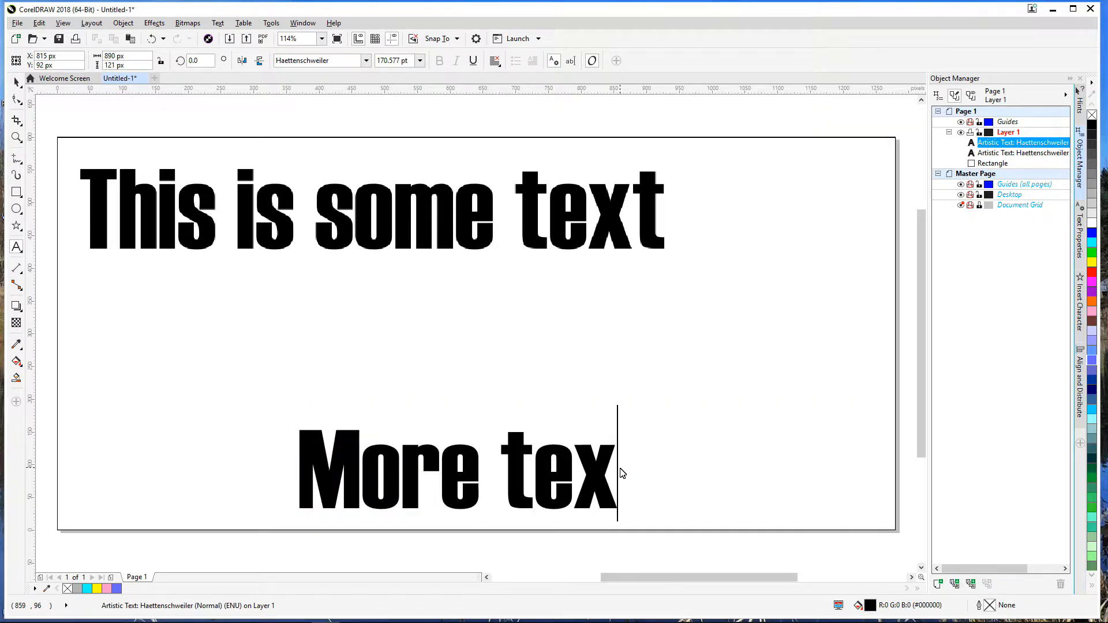
{"action": "type", "text": "t here"}
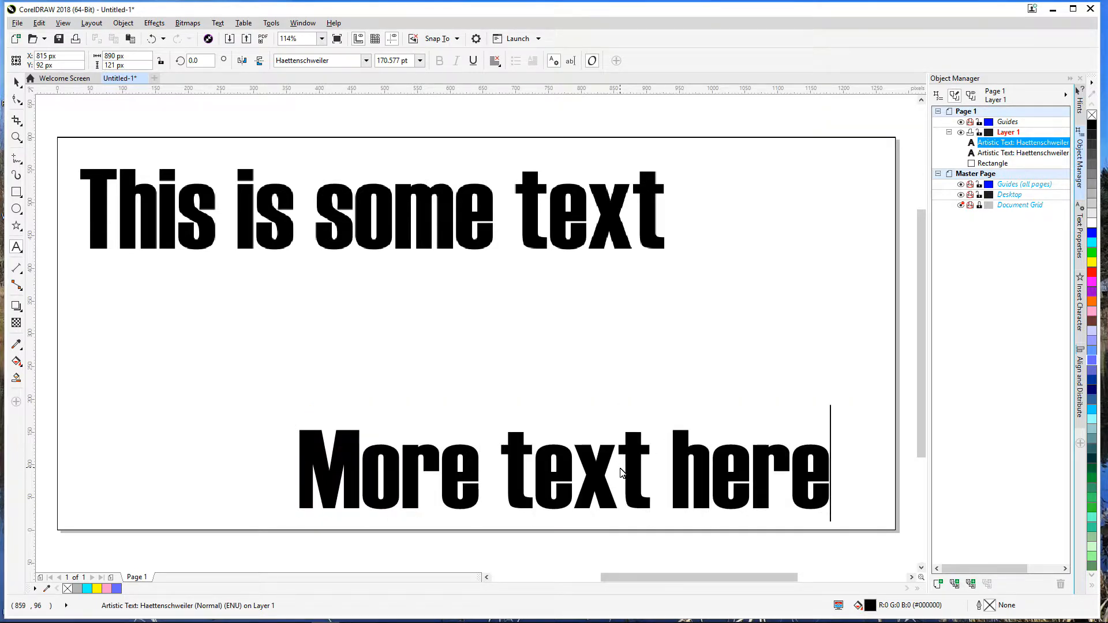
{"action": "left_click_drag", "start_coordinate": [297, 428], "coordinate": [466, 451]}
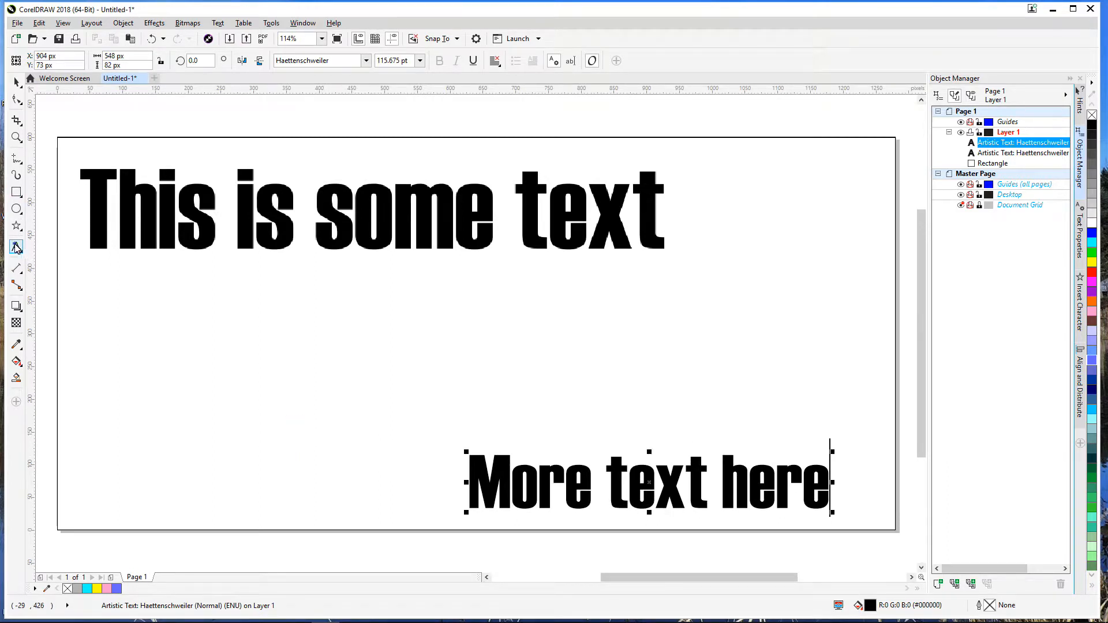
{"action": "left_click", "coordinate": [247, 350]}
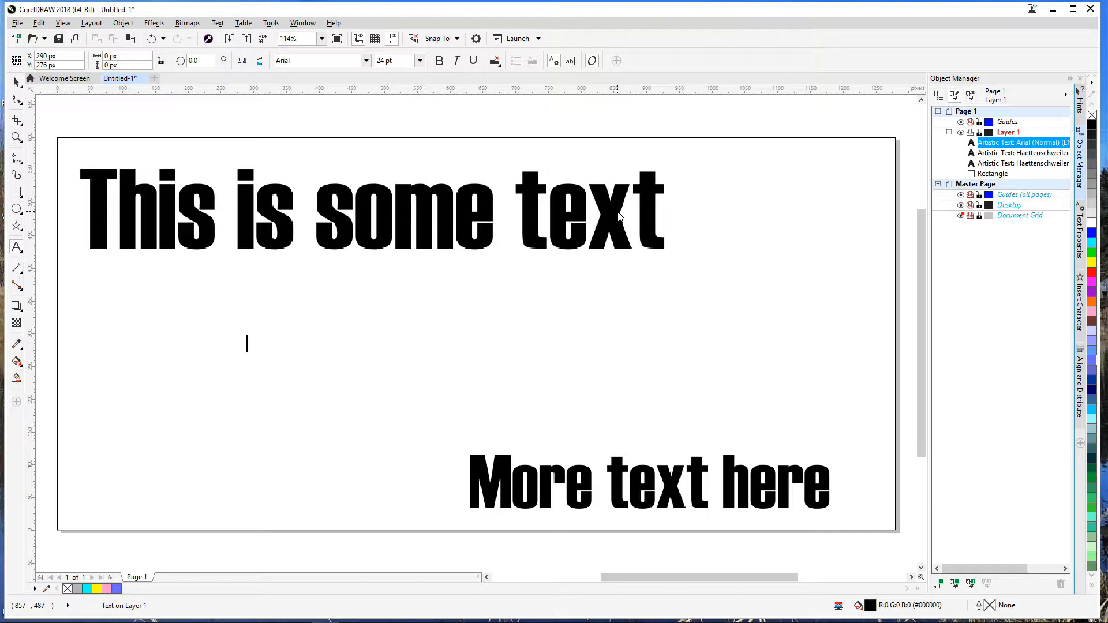
{"action": "left_click", "coordinate": [16, 82]}
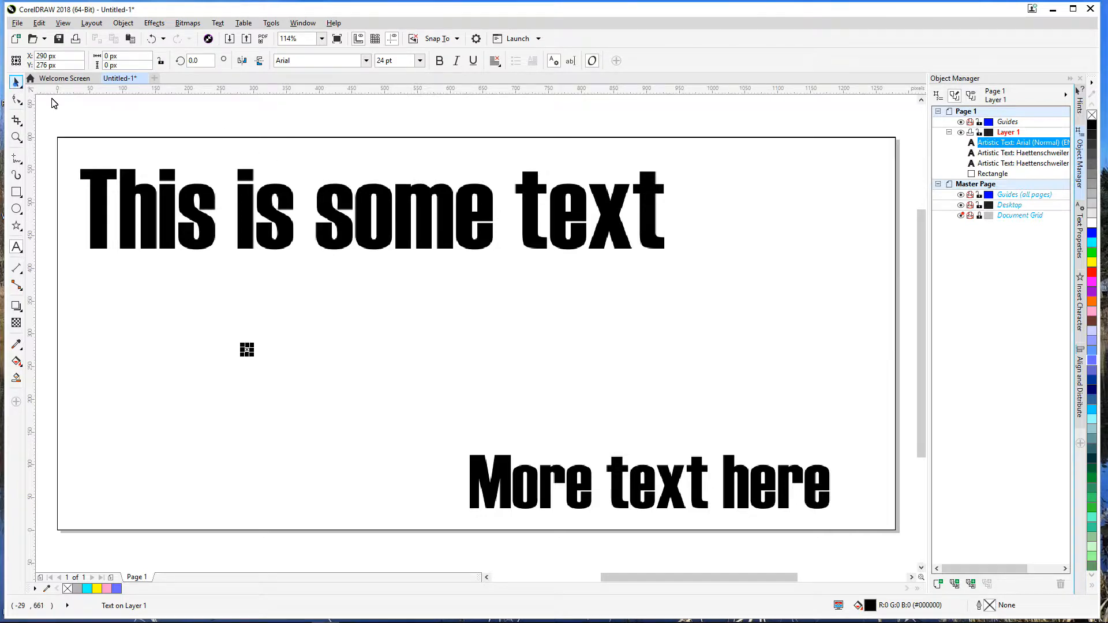
{"action": "left_click", "coordinate": [404, 211]}
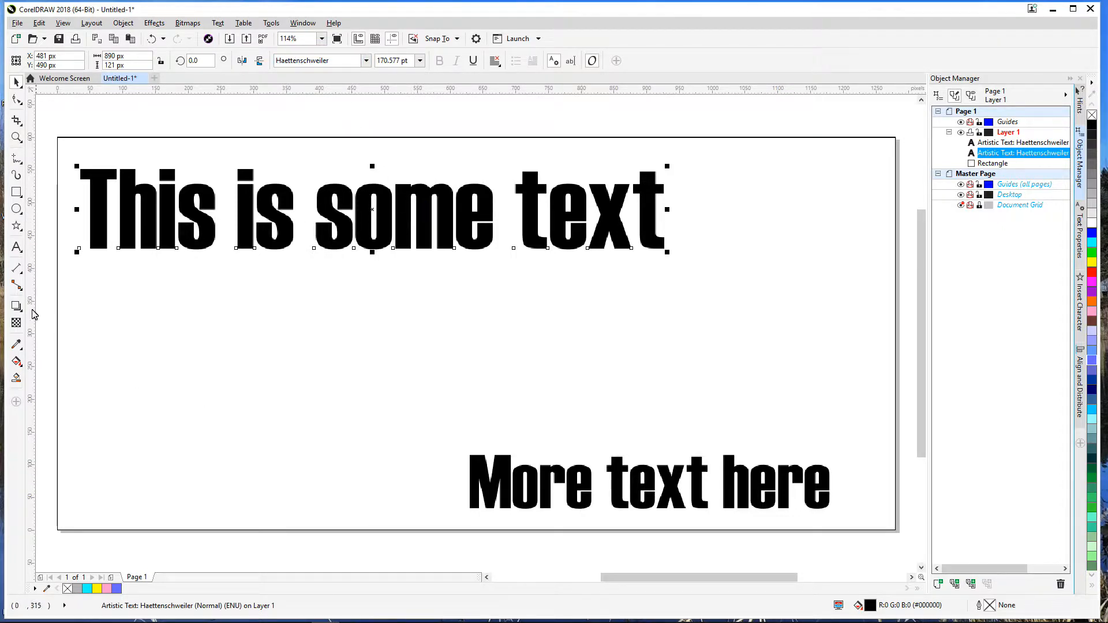
Step: Add the phone number as artistic text in the page's lower-middle area and enlarge it to about 365 by 48 px
{"action": "left_click", "coordinate": [17, 250]}
{"action": "left_click", "coordinate": [230, 350]}
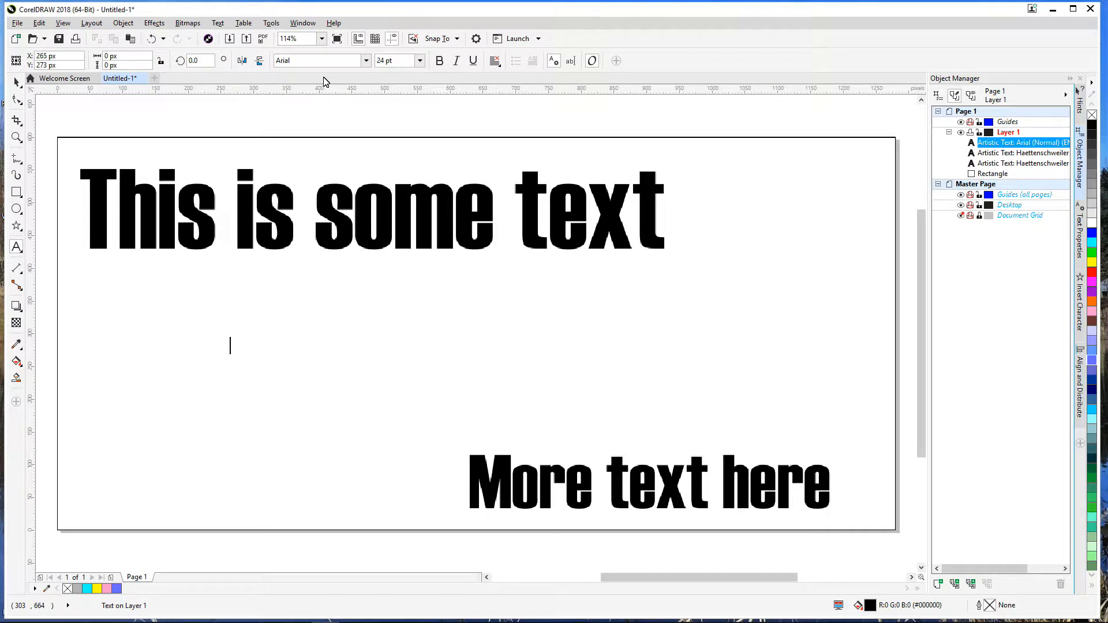
{"action": "left_click", "coordinate": [366, 62]}
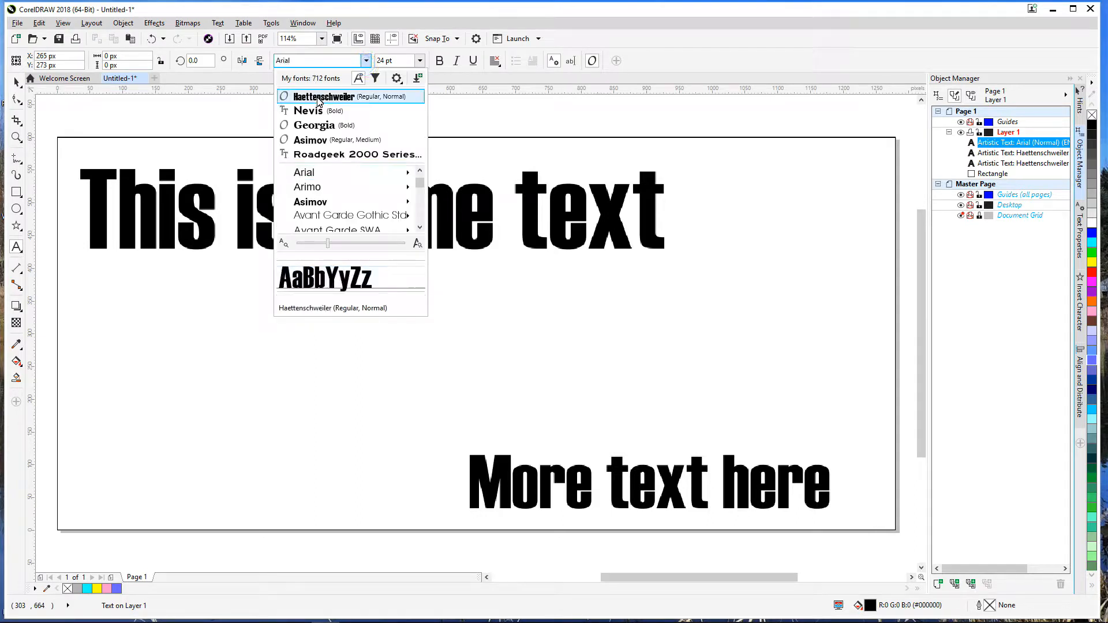
{"action": "key", "text": "Escape"}
{"action": "left_click", "coordinate": [223, 382]}
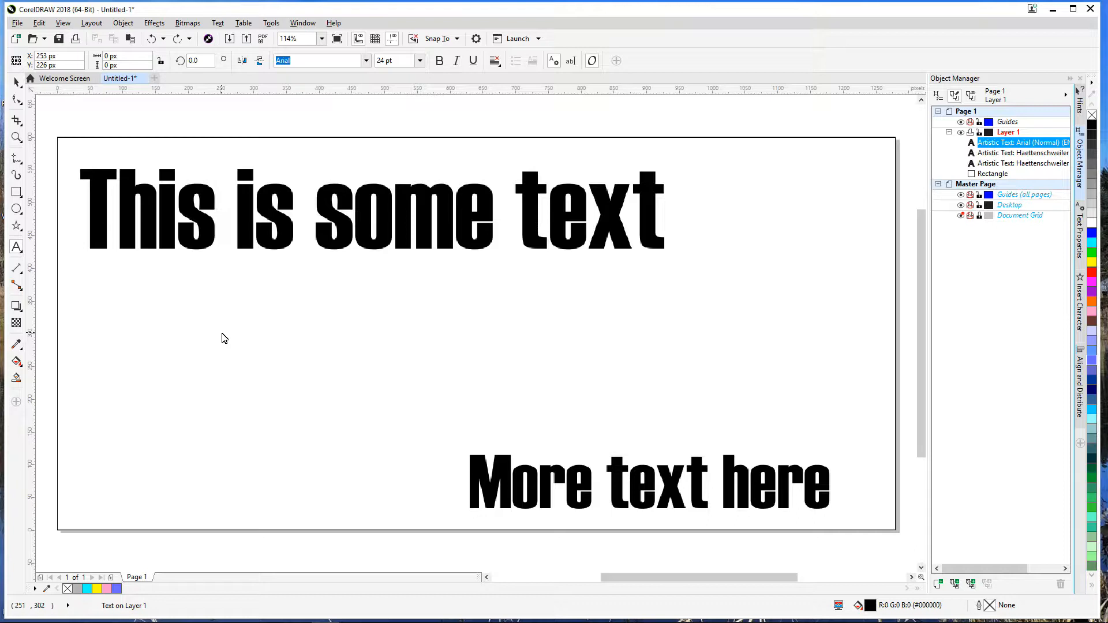
{"action": "type", "text": "888-333-444"}
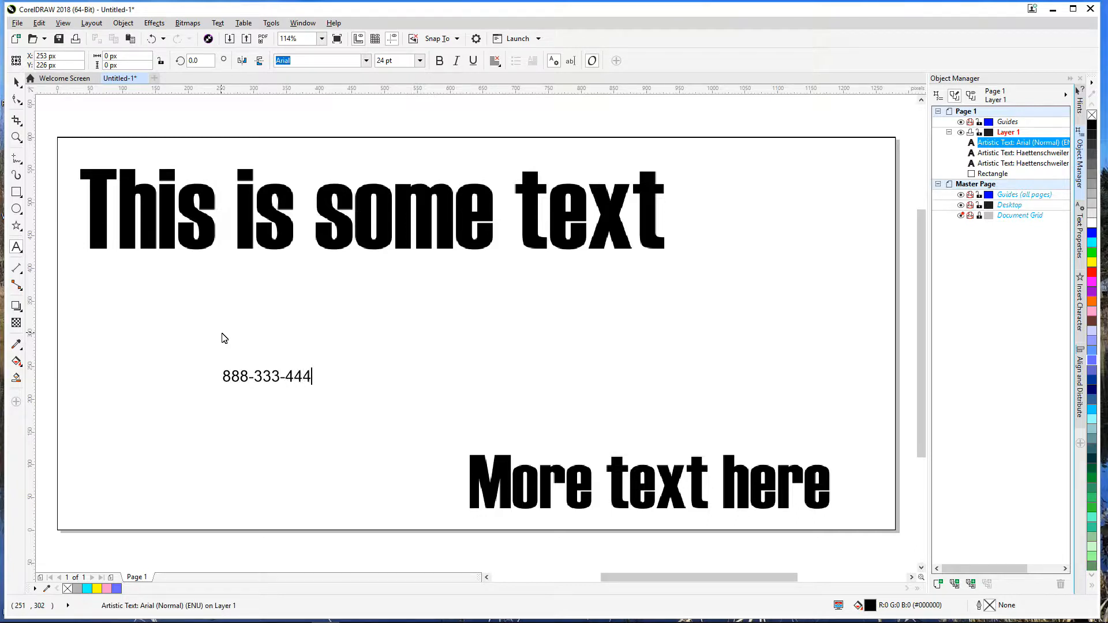
{"action": "key", "text": "ctrl+space"}
{"action": "left_click_drag", "start_coordinate": [315, 394], "coordinate": [448, 411]}
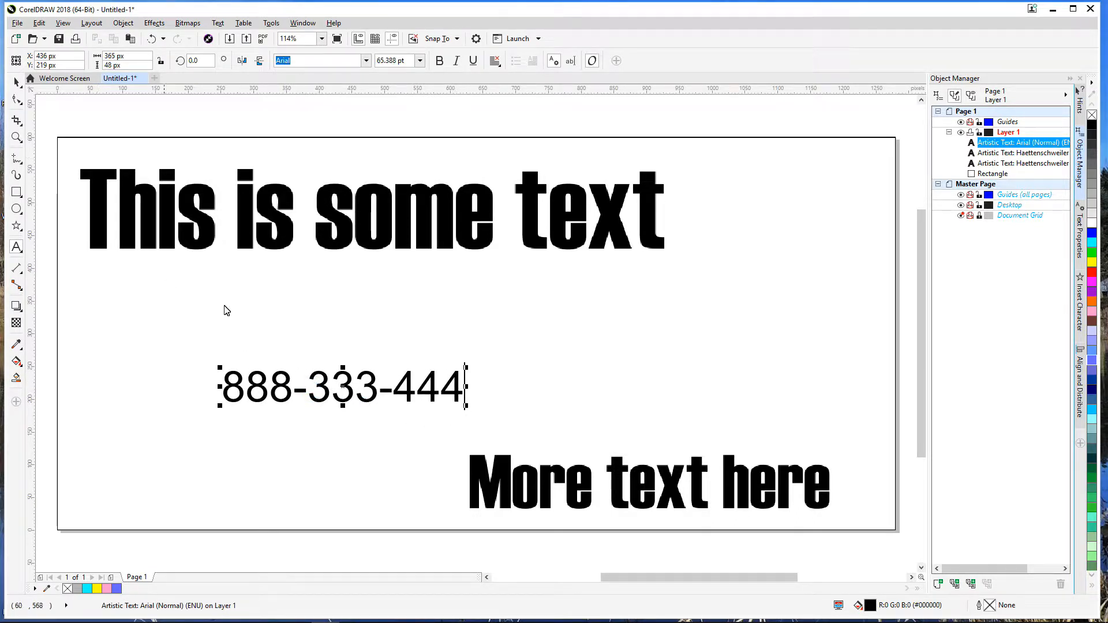
Step: Change the phone number's font to Haettenschweiler and enlarge it proportionally to about 447 by 79 px
{"action": "left_click", "coordinate": [366, 61]}
{"action": "left_click", "coordinate": [348, 97]}
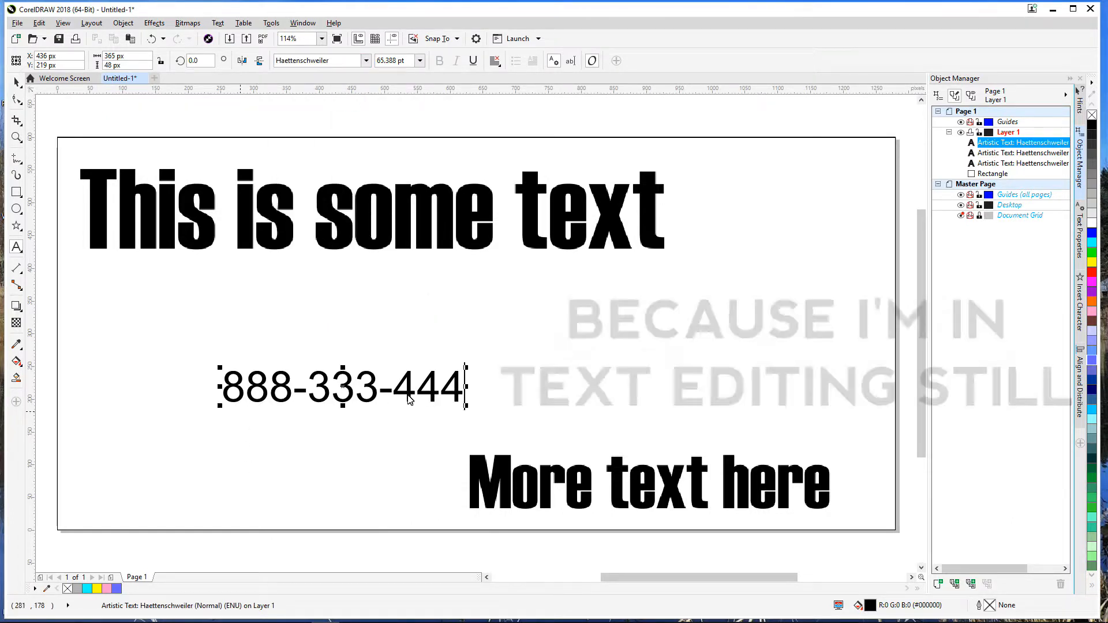
{"action": "left_click", "coordinate": [17, 83]}
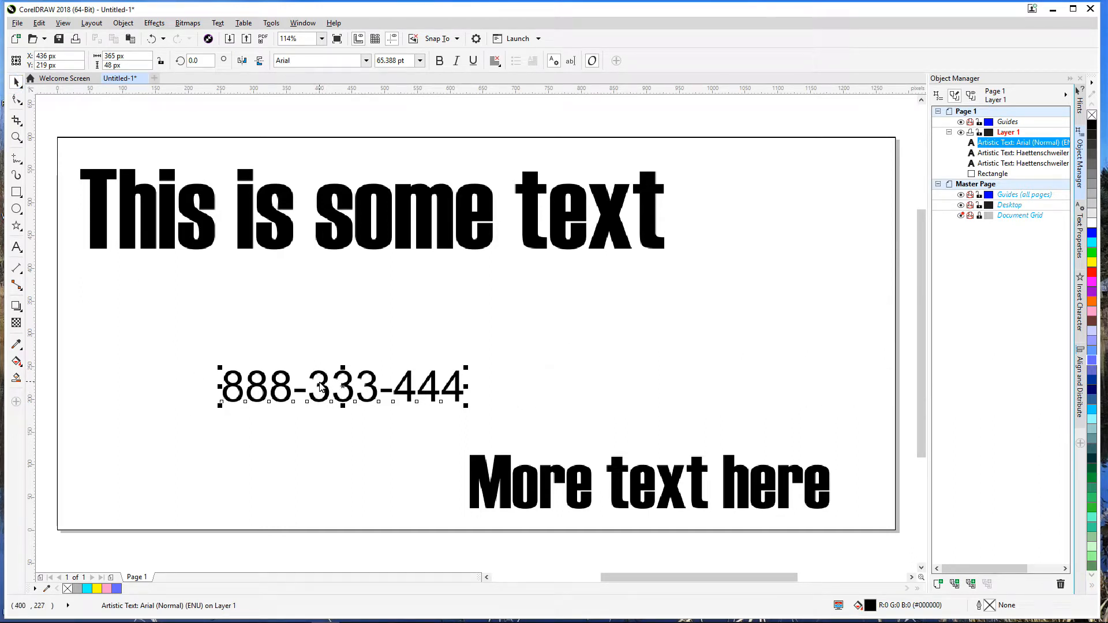
{"action": "left_click", "coordinate": [366, 60]}
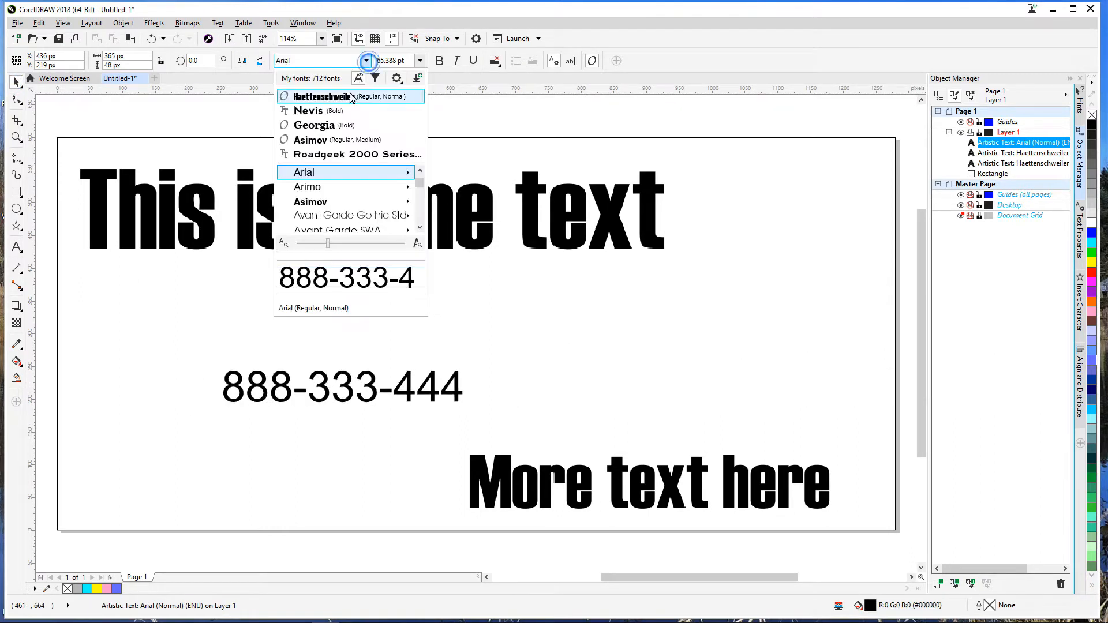
{"action": "left_click", "coordinate": [352, 97]}
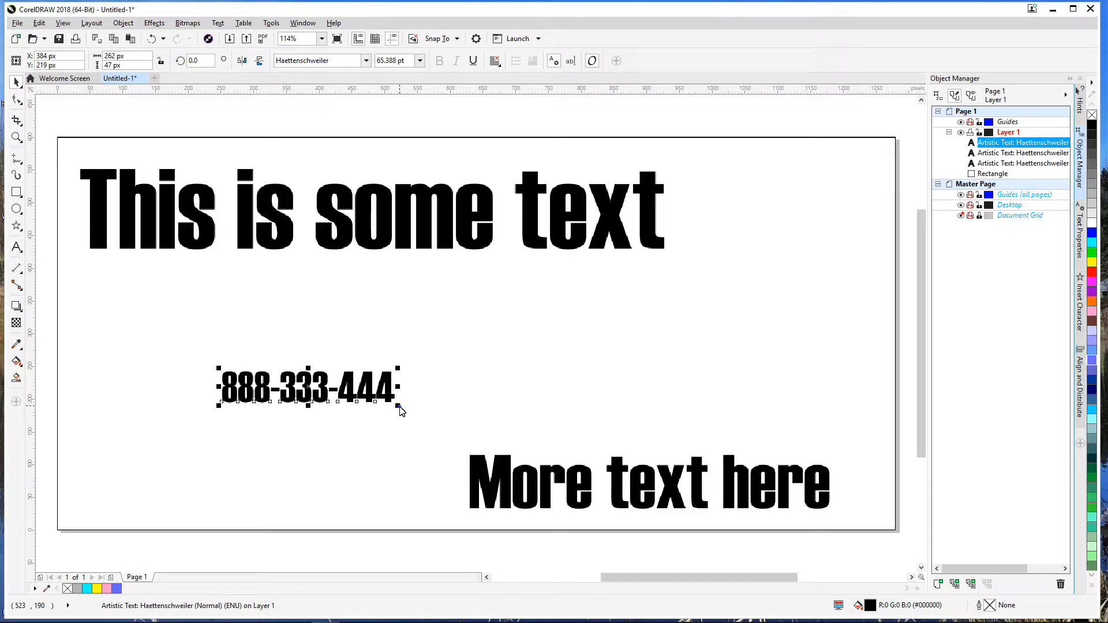
{"action": "left_click_drag", "start_coordinate": [399, 406], "coordinate": [519, 428]}
{"action": "left_click", "coordinate": [484, 445]}
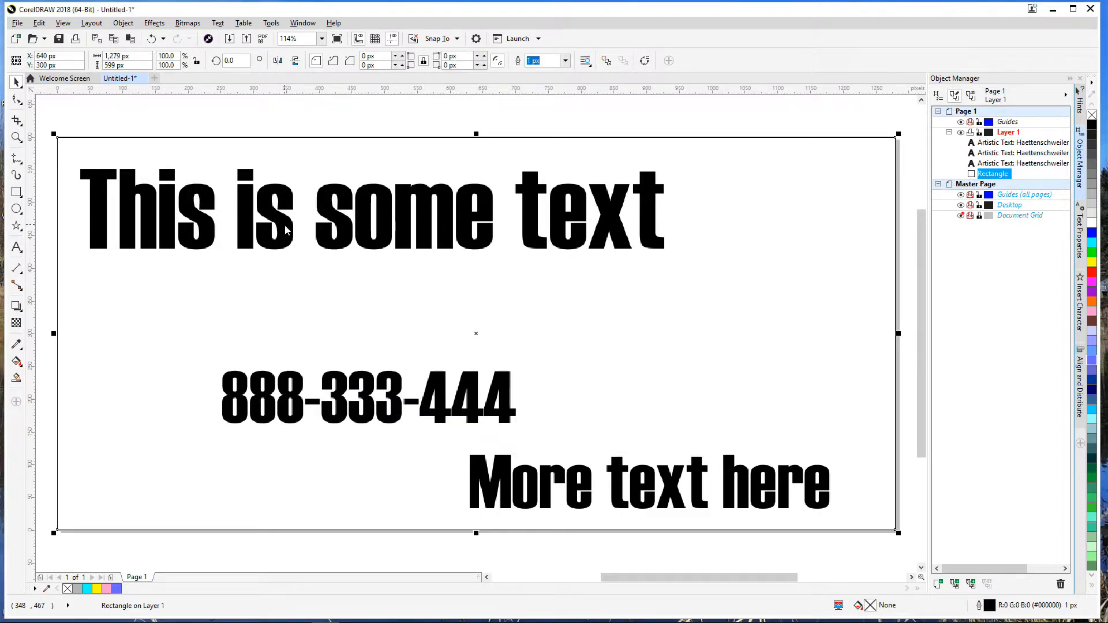
Step: Move the phone number up and to the left, and place a duplicate of it to its right
{"action": "left_click", "coordinate": [284, 413]}
{"action": "left_click_drag", "start_coordinate": [284, 413], "coordinate": [177, 375]}
{"action": "left_click", "coordinate": [178, 375]}
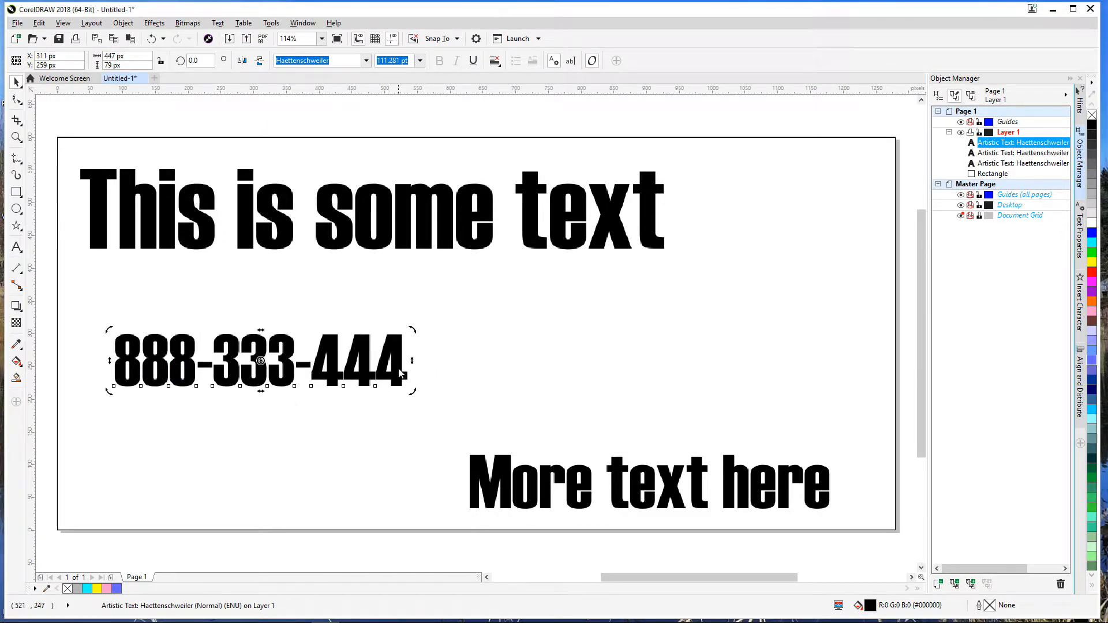
{"action": "key", "text": "ctrl+d"}
{"action": "left_click_drag", "start_coordinate": [401, 356], "coordinate": [755, 362]}
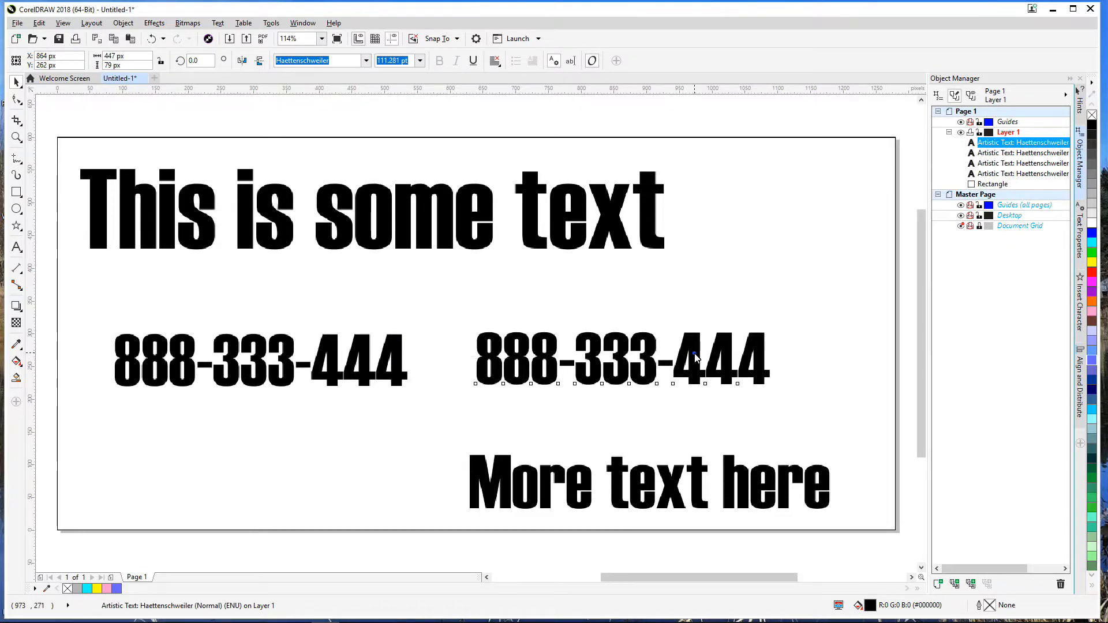
{"action": "double_click", "coordinate": [707, 378]}
{"action": "key", "text": "ctrl+a"}
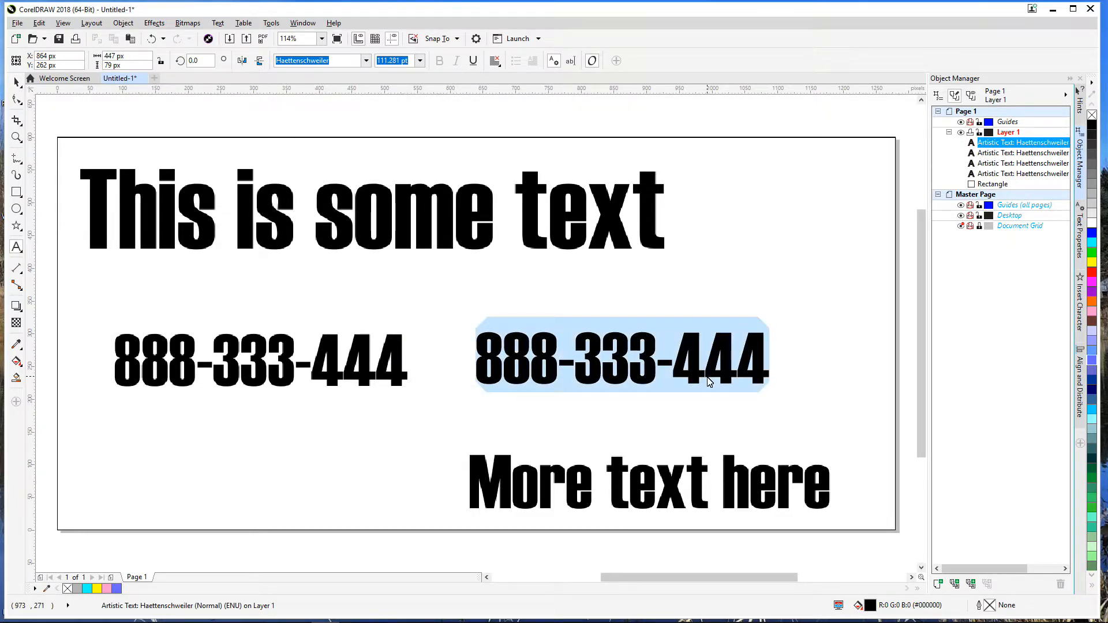
{"action": "type", "text": "www.some"}
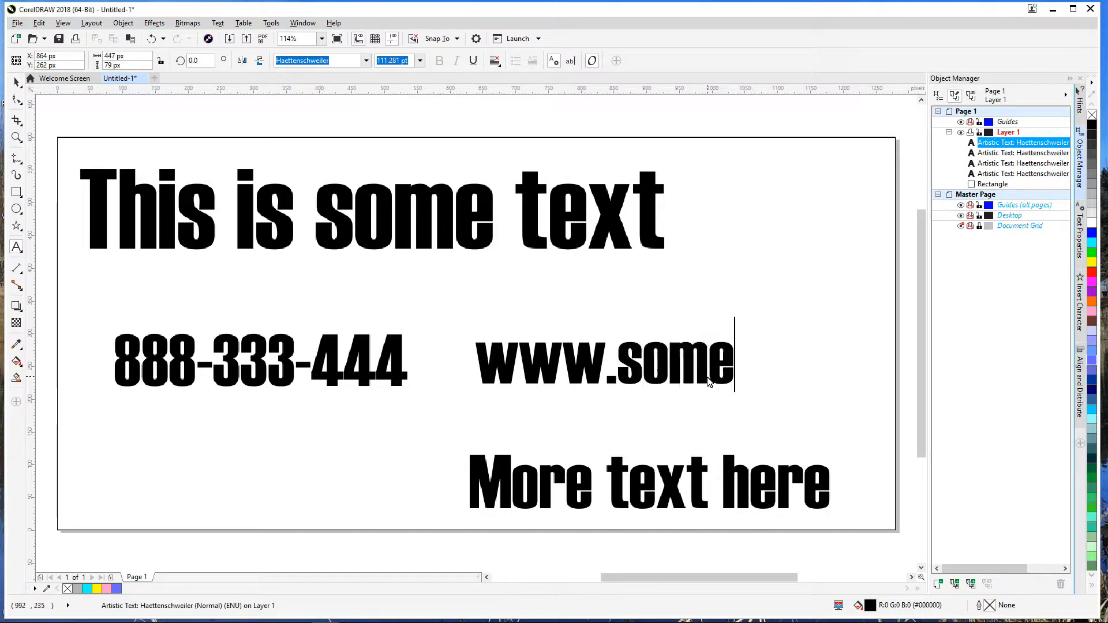
{"action": "type", "text": "thing ,.c"}
{"action": "key", "text": "BackSpace"}
{"action": "key", "text": "BackSpace"}
{"action": "key", "text": "BackSpace"}
{"action": "key", "text": "BackSpace"}
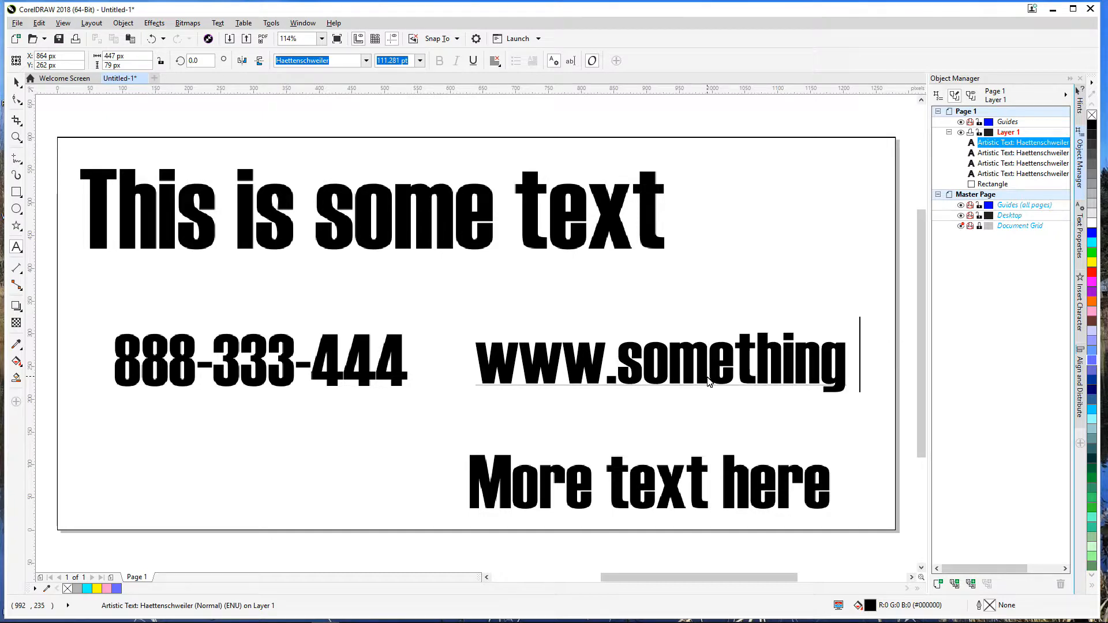
{"action": "type", "text": ".com"}
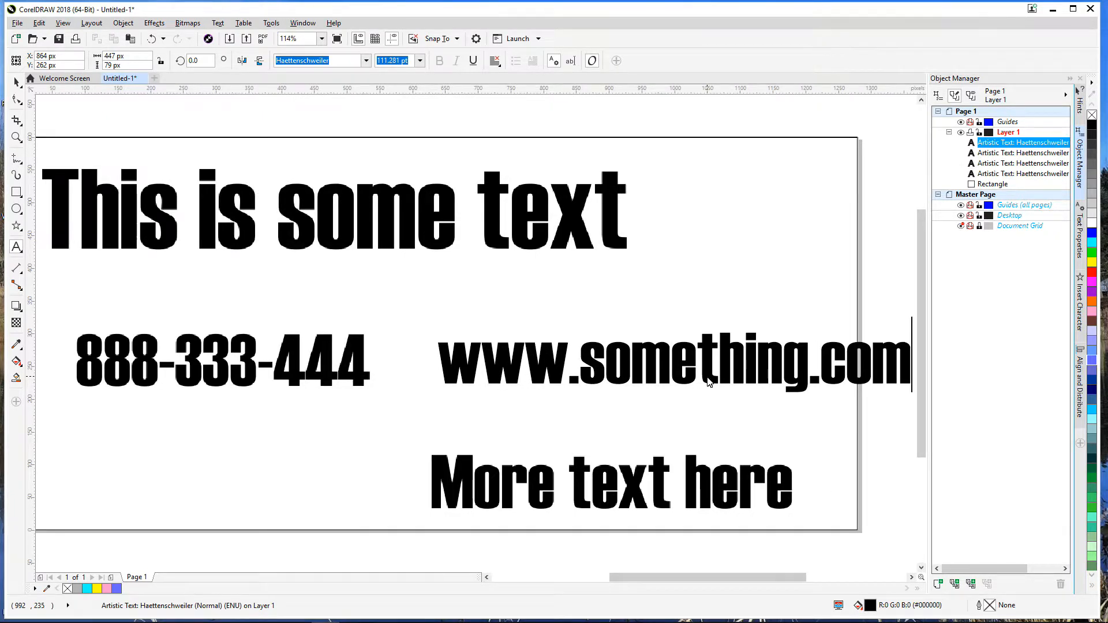
Step: Scale the web address to about 444 by 56 px and align it directly beneath the phone number
{"action": "key", "text": "ctrl+space"}
{"action": "left_click_drag", "start_coordinate": [672, 369], "coordinate": [609, 369]}
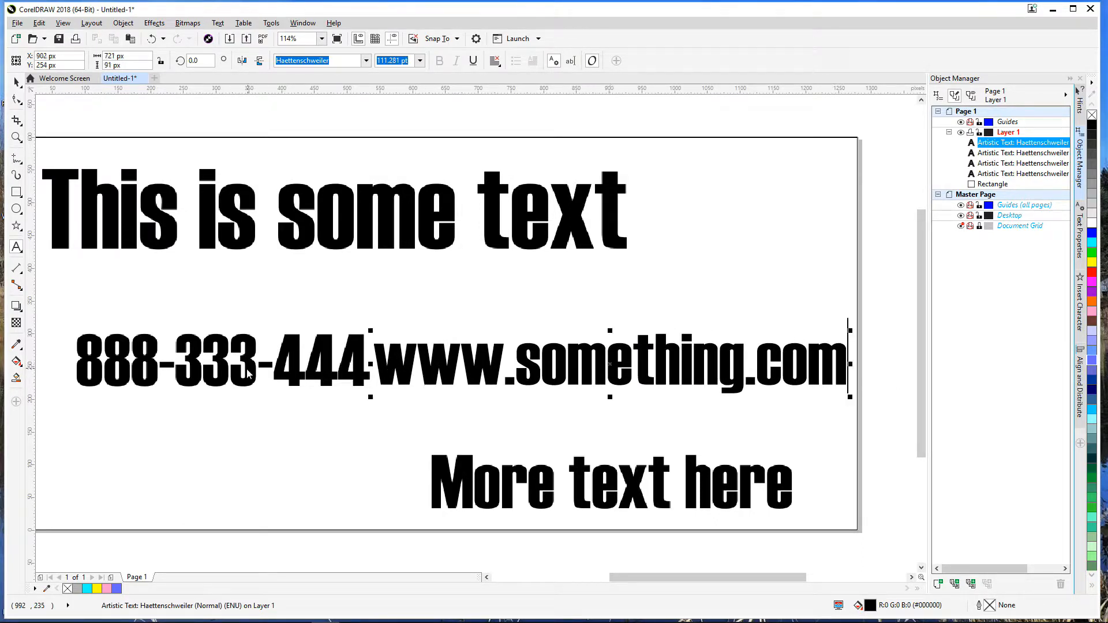
{"action": "left_click", "coordinate": [345, 369]}
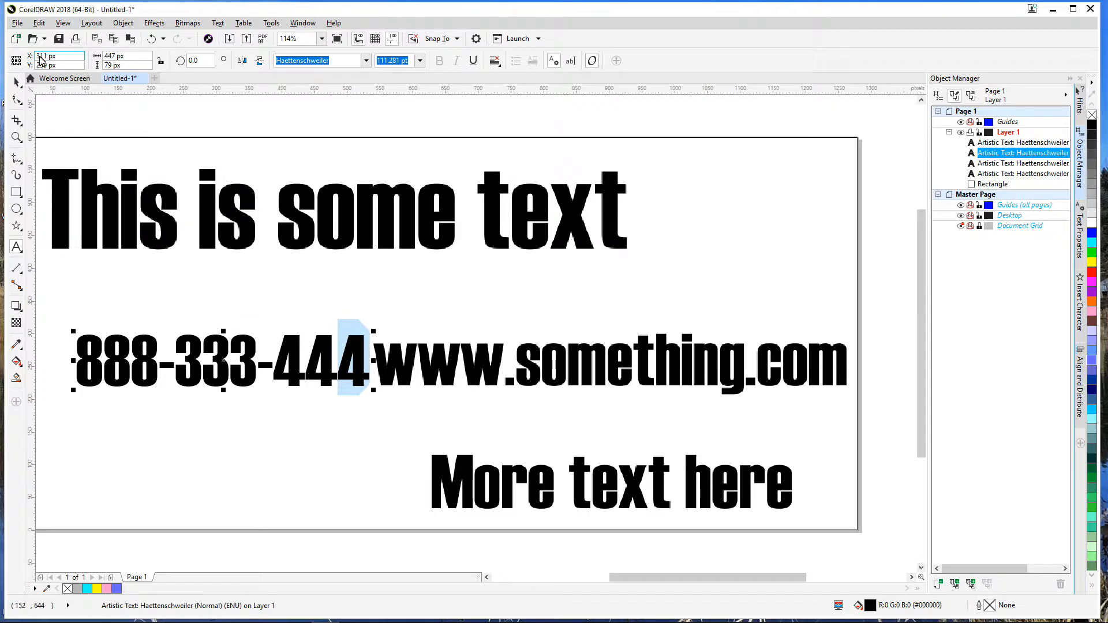
{"action": "left_click", "coordinate": [14, 87]}
{"action": "left_click_drag", "start_coordinate": [359, 351], "coordinate": [331, 354]}
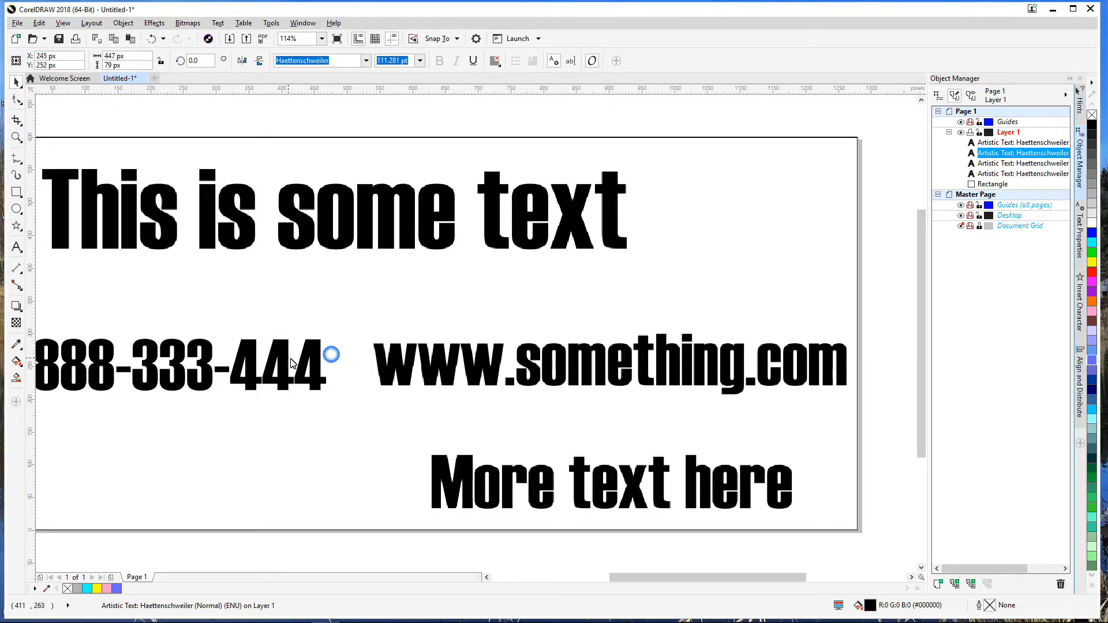
{"action": "left_click_drag", "start_coordinate": [738, 370], "coordinate": [732, 366]}
{"action": "left_click_drag", "start_coordinate": [842, 394], "coordinate": [343, 455]}
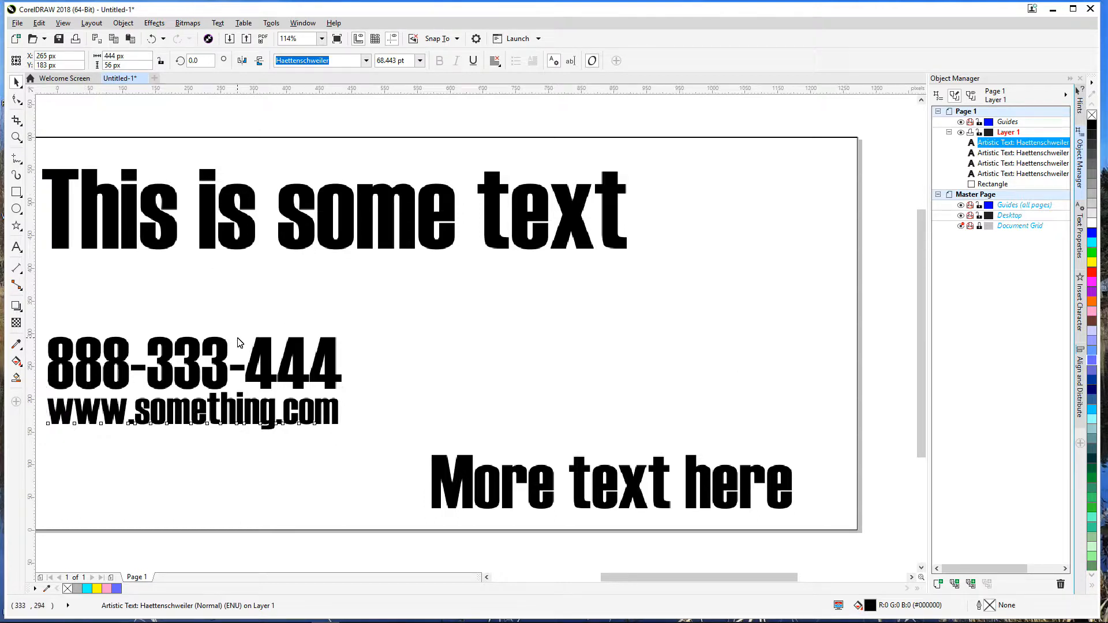
{"action": "scroll", "coordinate": [240, 343], "scroll_direction": "left", "scroll_amount": 1}
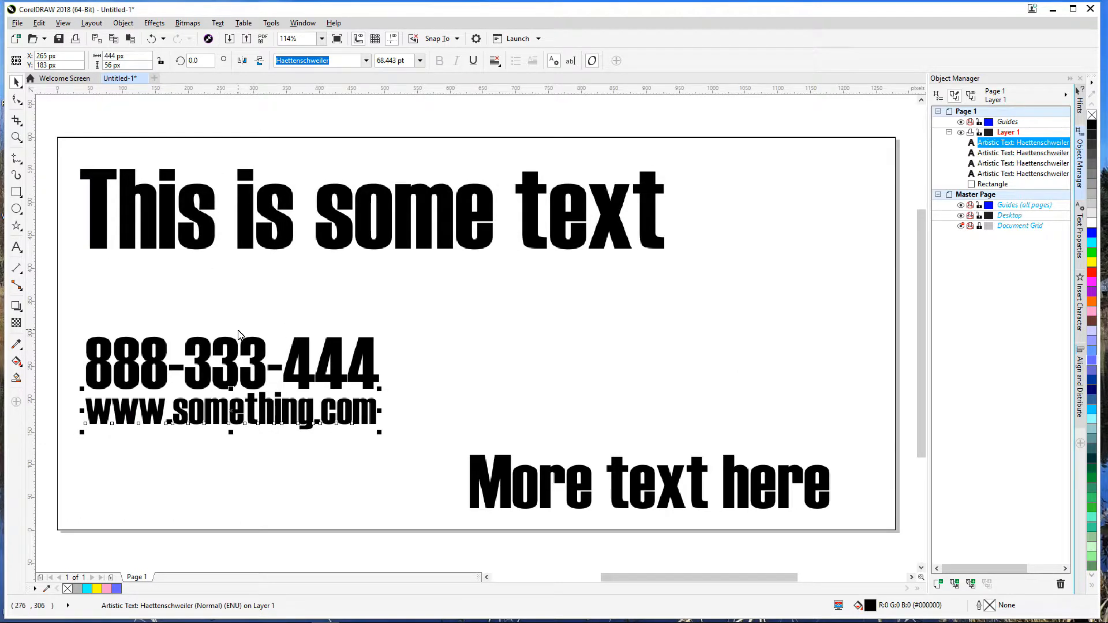
{"action": "left_click", "coordinate": [51, 328]}
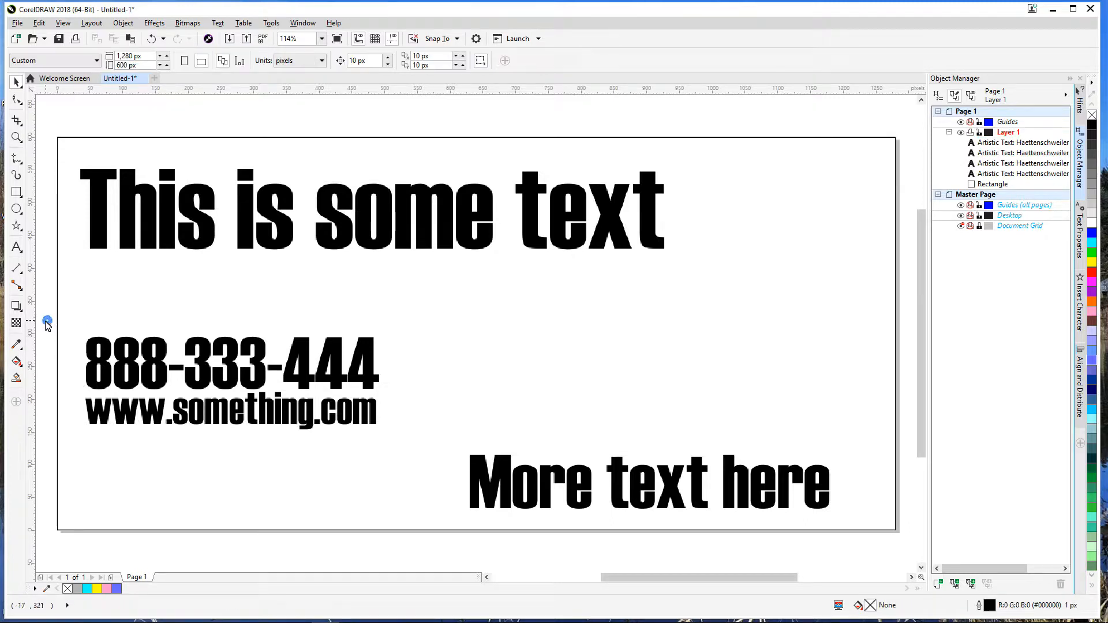
Step: Move the phone number up and to the right, and give it a drop shadow offset 10 px and -9 px with 22 opacity
{"action": "left_click_drag", "start_coordinate": [224, 366], "coordinate": [258, 326]}
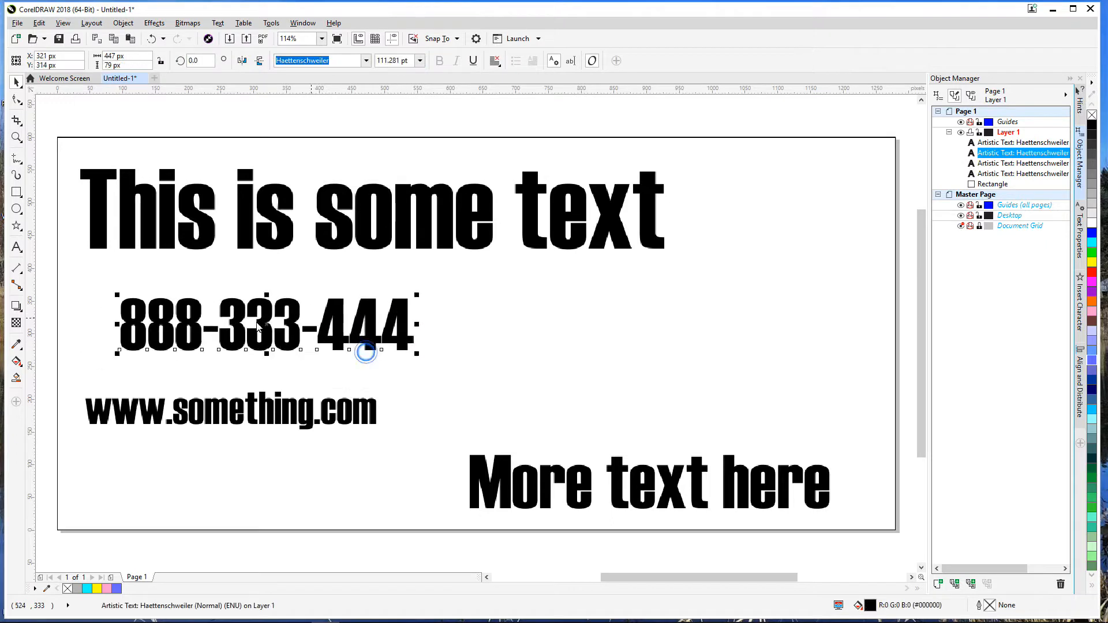
{"action": "left_click", "coordinate": [16, 306]}
{"action": "left_click", "coordinate": [57, 60]}
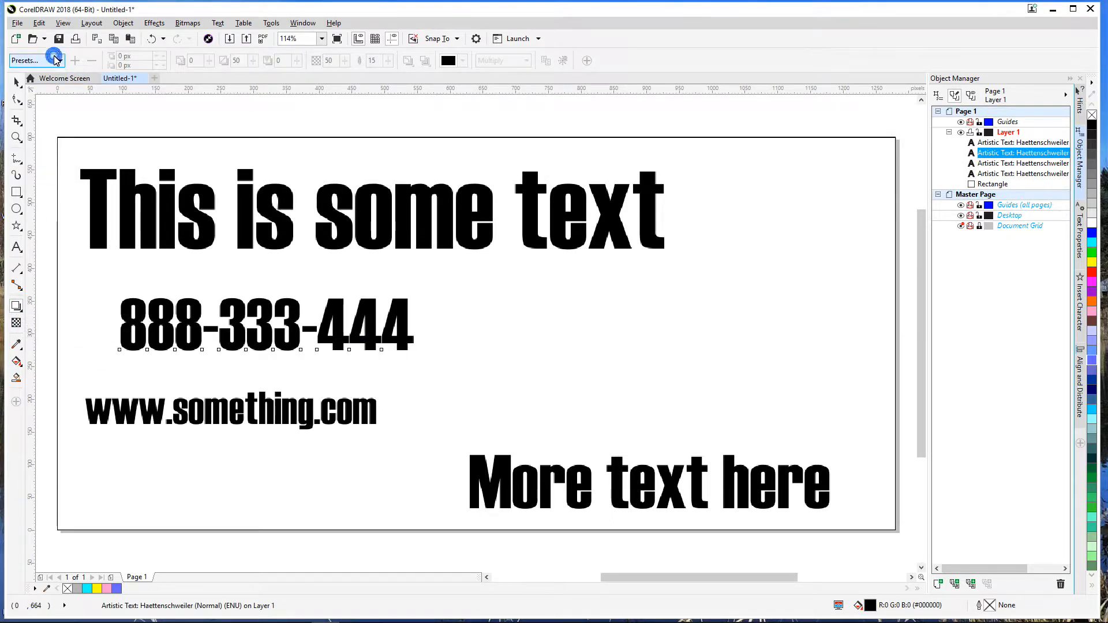
{"action": "left_click", "coordinate": [57, 60]}
{"action": "left_click_drag", "start_coordinate": [266, 325], "coordinate": [305, 363]}
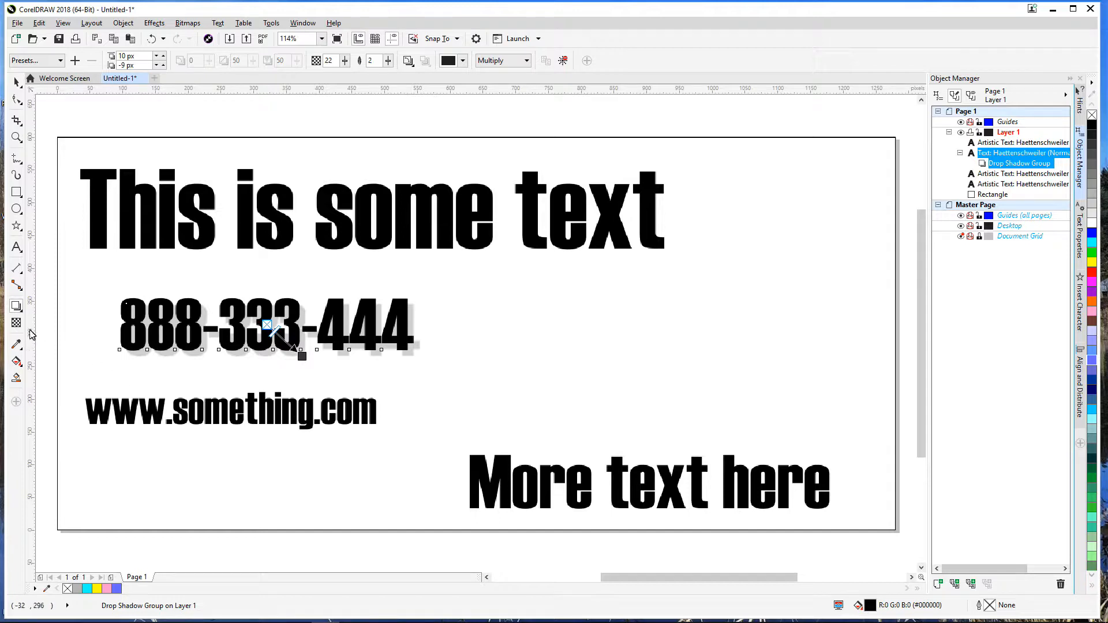
{"action": "left_click", "coordinate": [17, 82]}
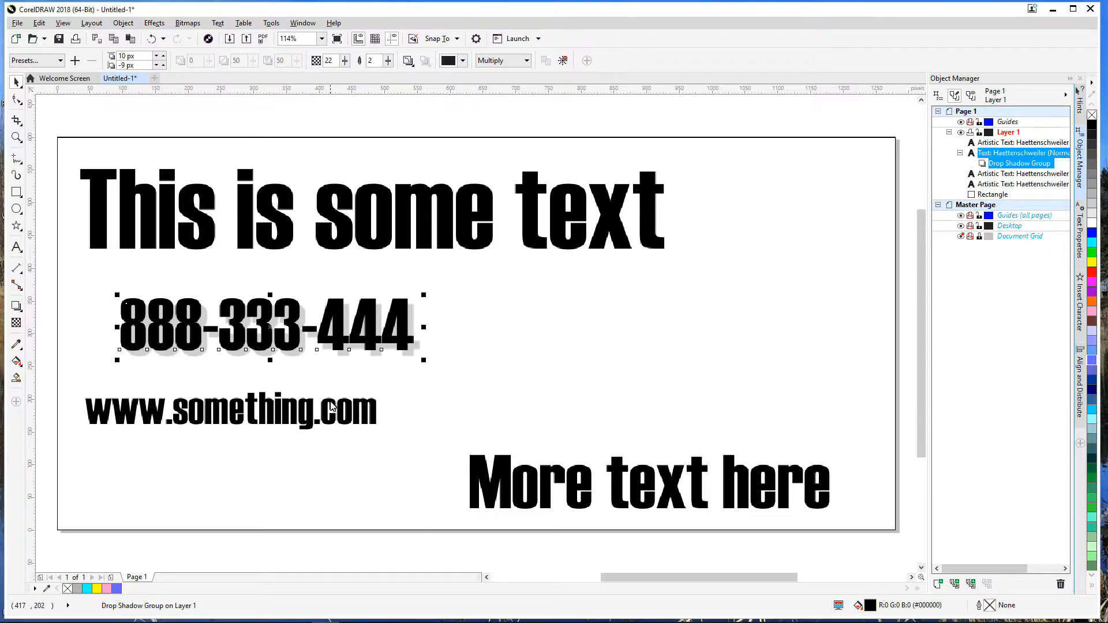
Step: Move the web address over the lower part of the headline "This is some text" and fill it green
{"action": "left_click_drag", "start_coordinate": [325, 422], "coordinate": [419, 244]}
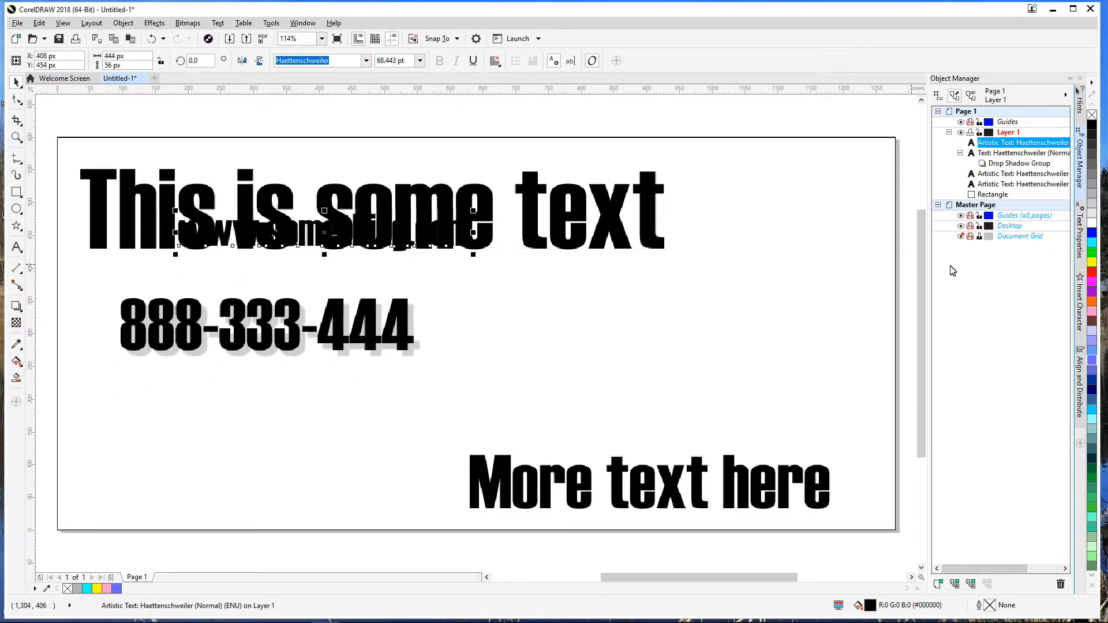
{"action": "left_click", "coordinate": [1092, 254]}
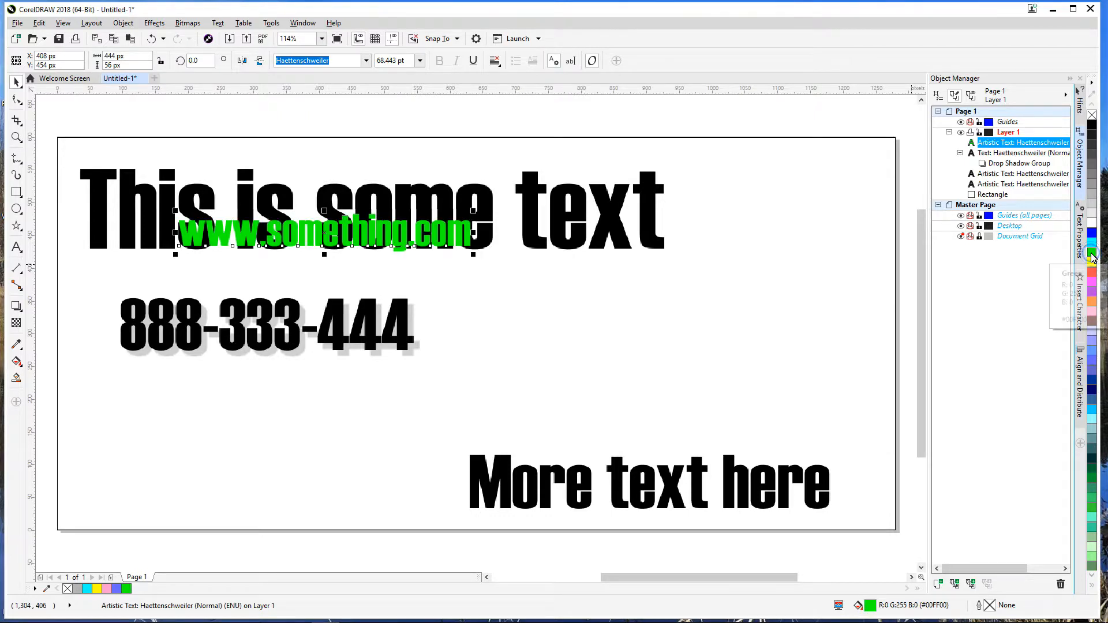
Step: Apply a uniform transparency of 50 to the green web address
{"action": "left_click", "coordinate": [16, 323]}
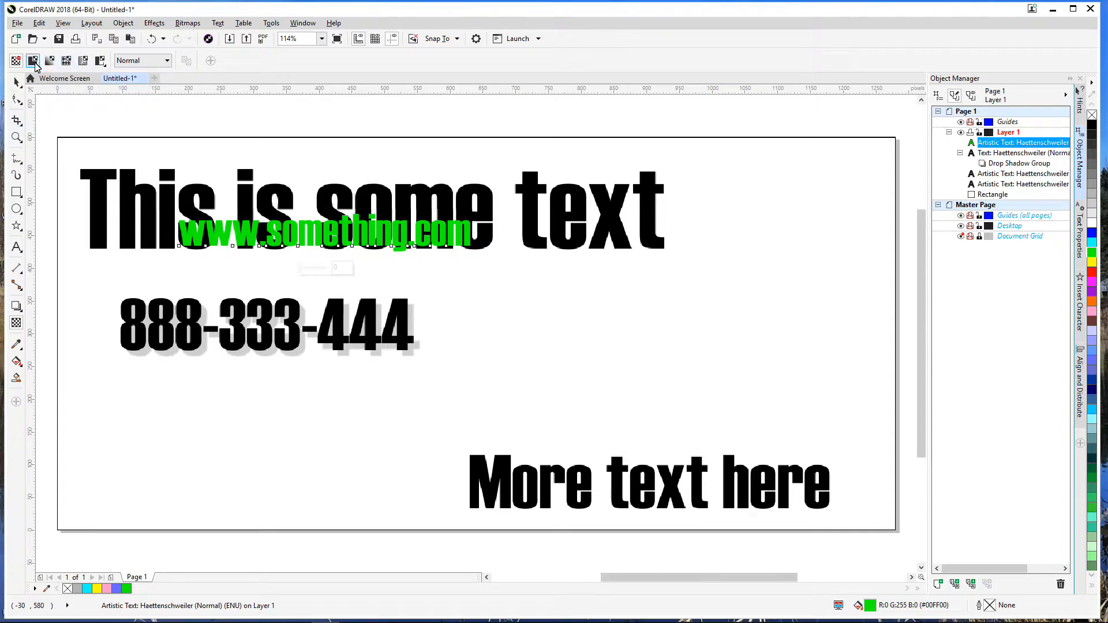
{"action": "left_click", "coordinate": [33, 63]}
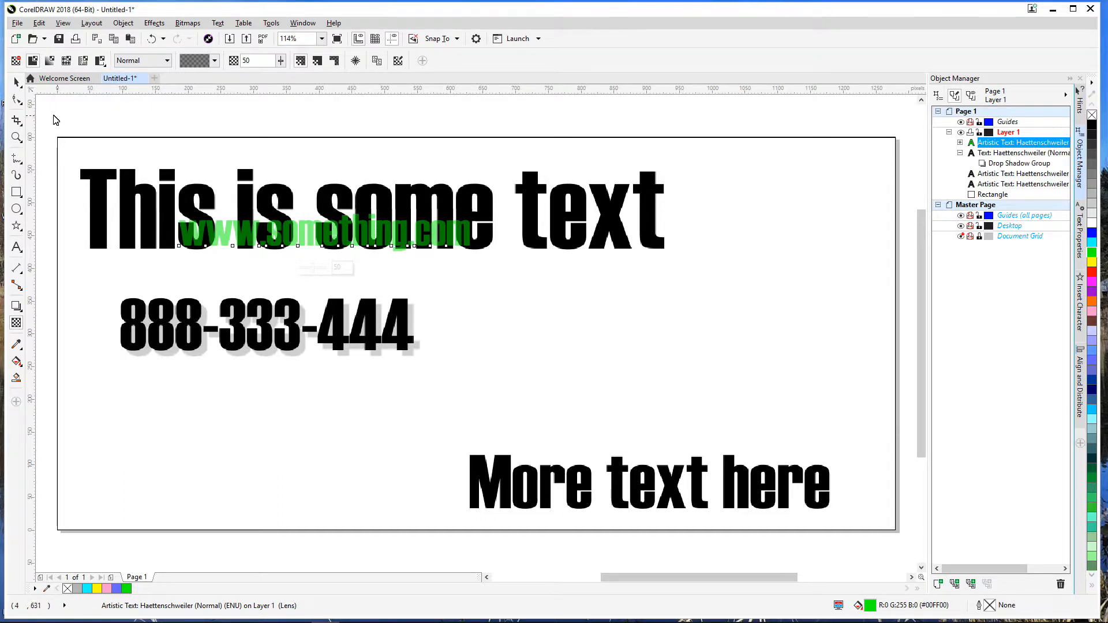
{"action": "left_click", "coordinate": [17, 82]}
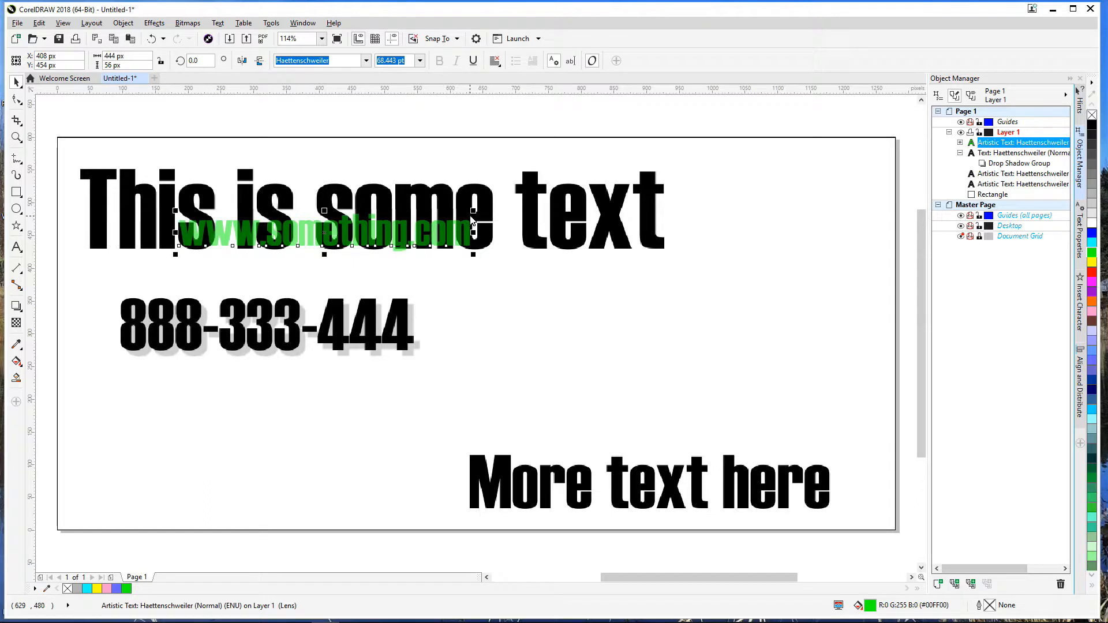
Step: Enlarge the green web address across the headline to about 657 by 83 px and set its transparency to 75
{"action": "left_click_drag", "start_coordinate": [472, 212], "coordinate": [613, 186]}
{"action": "left_click", "coordinate": [612, 175]}
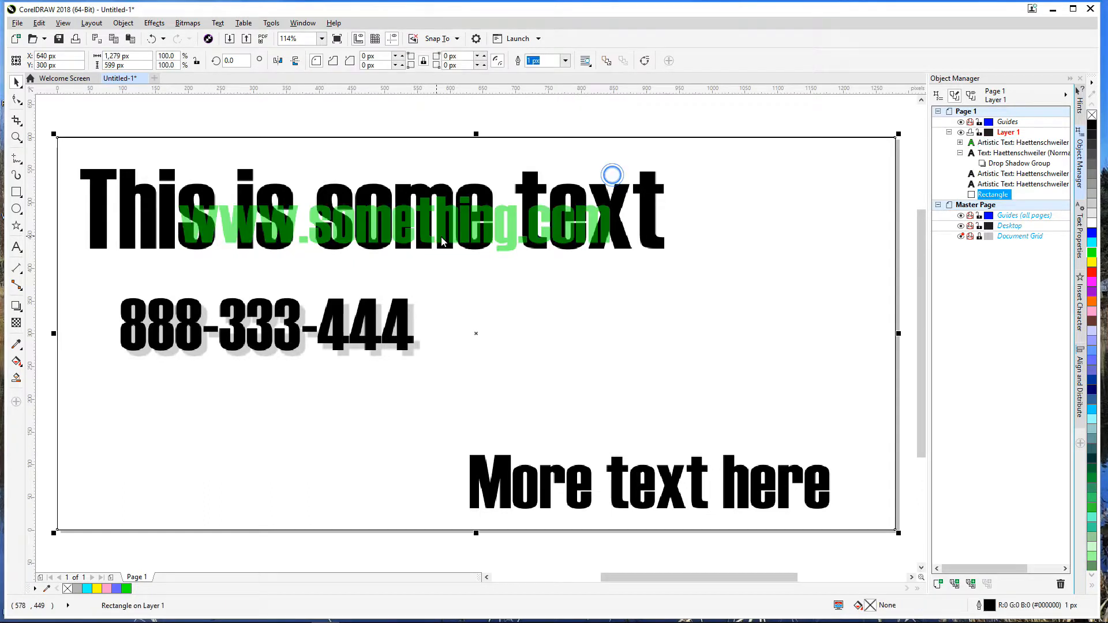
{"action": "left_click", "coordinate": [469, 228]}
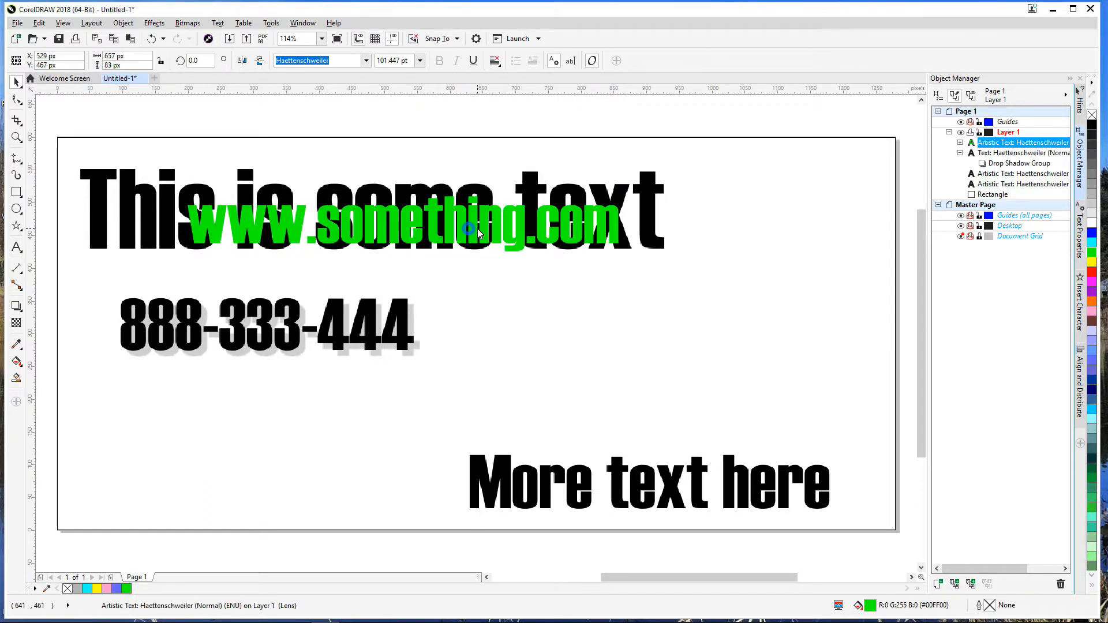
{"action": "left_click", "coordinate": [17, 324]}
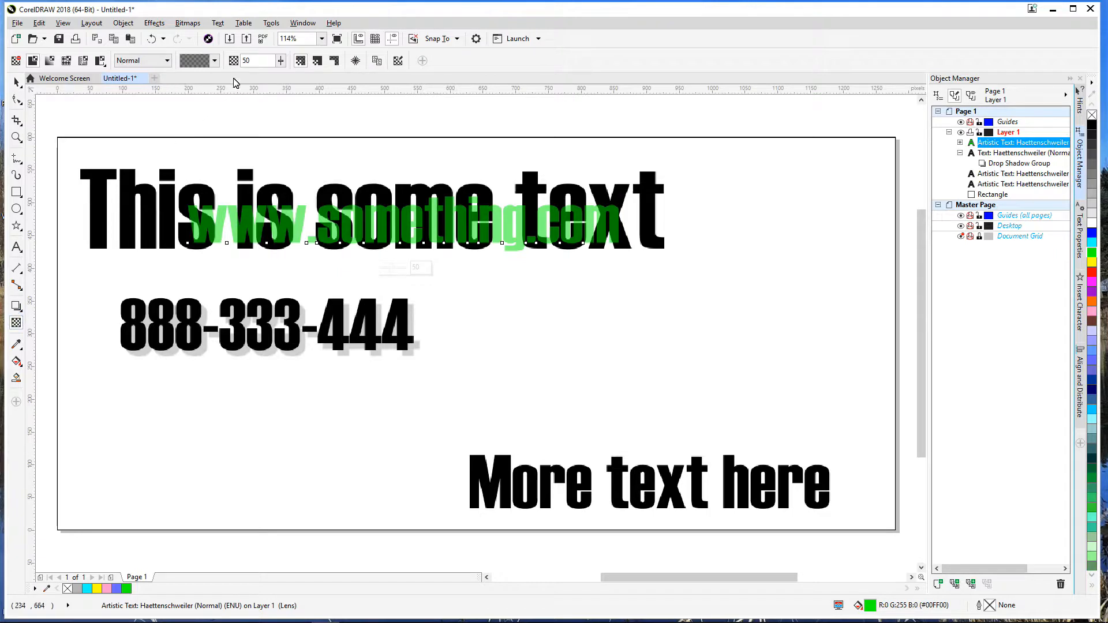
{"action": "double_click", "coordinate": [257, 64]}
{"action": "key", "text": "Return"}
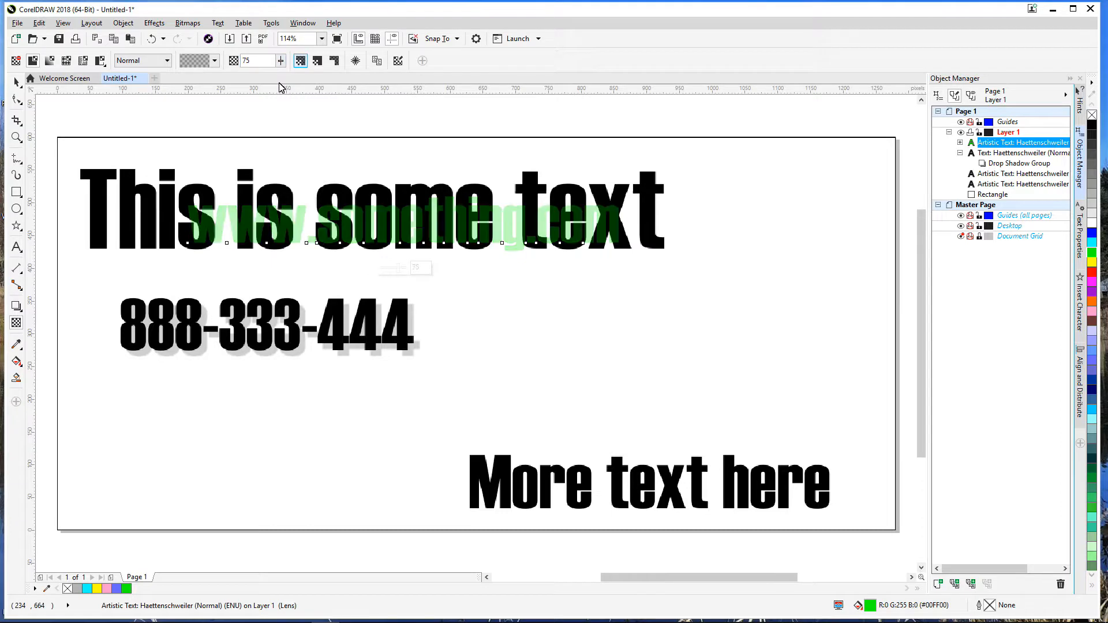
Step: Set the transparency of the green web address to 20
{"action": "double_click", "coordinate": [257, 61]}
{"action": "type", "text": "20"}
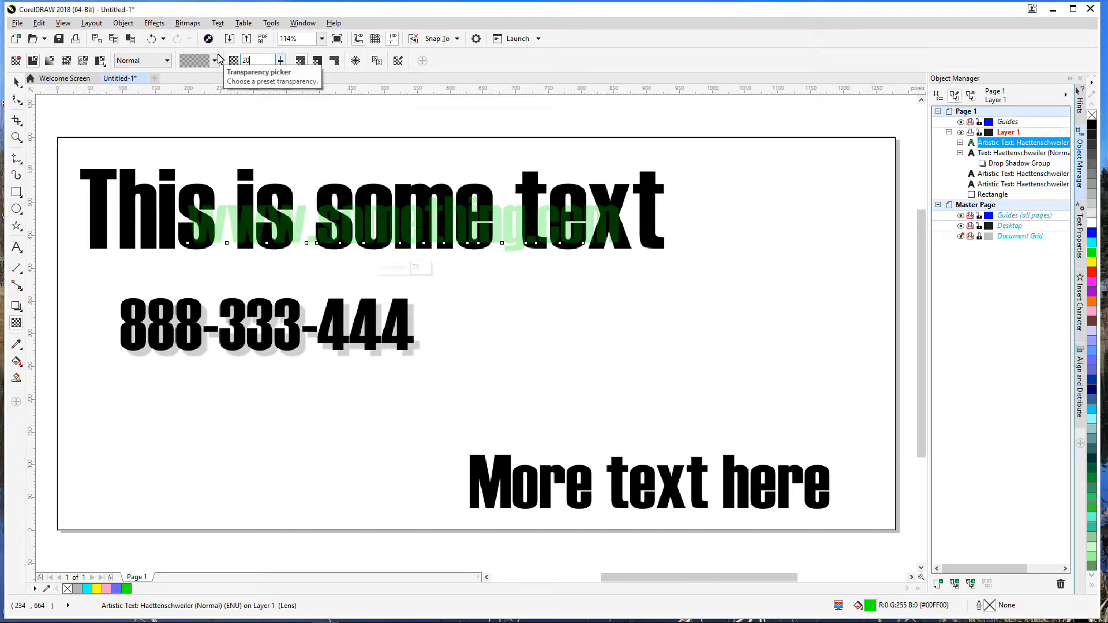
{"action": "key", "text": "Return"}
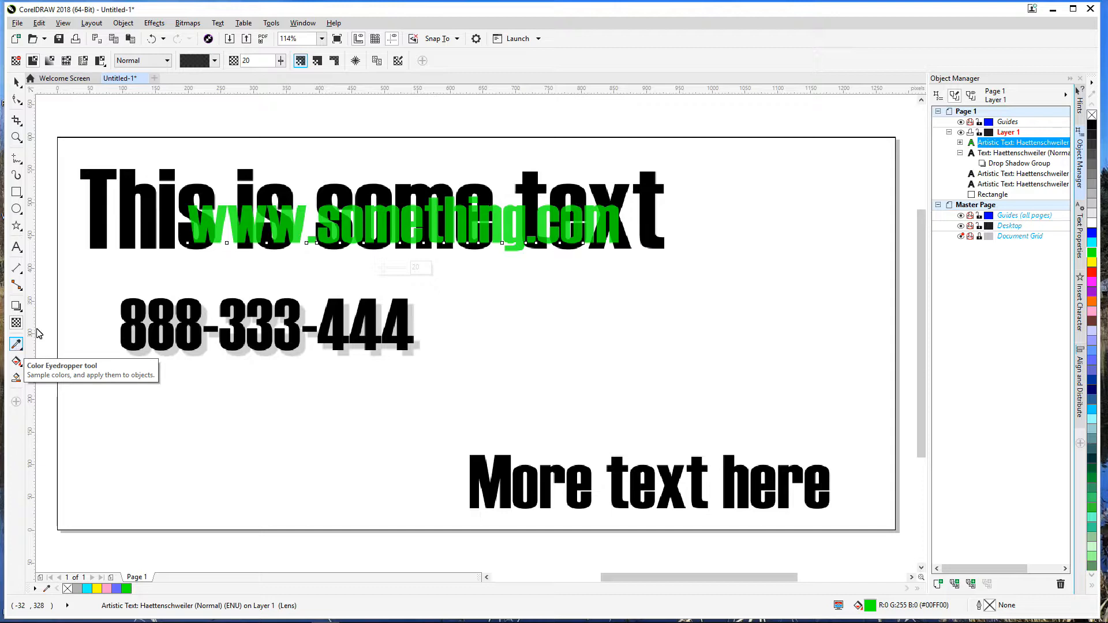
{"action": "left_click", "coordinate": [16, 83]}
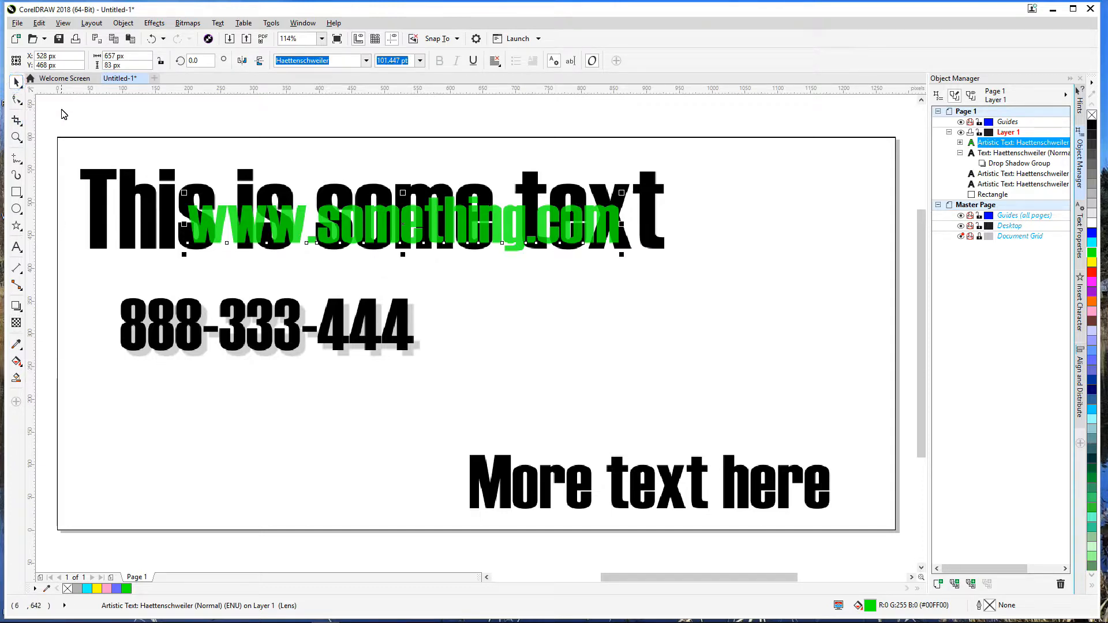
Step: Import EDS-logo-print.jpg and place it to the right of the phone number at about 464 by 145 px
{"action": "left_click", "coordinate": [16, 23]}
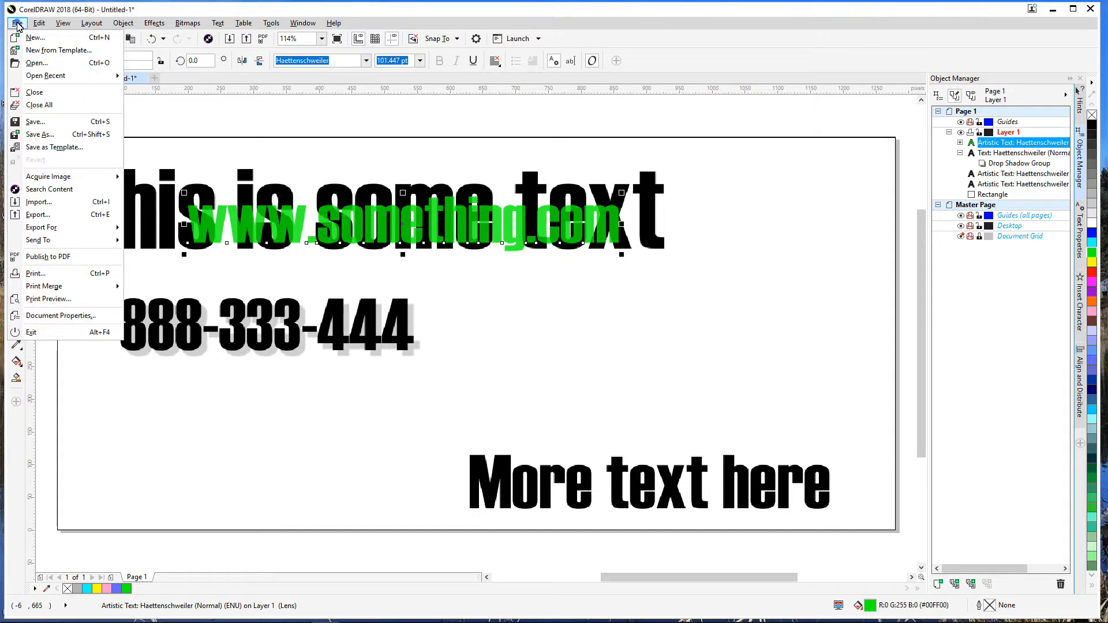
{"action": "left_click", "coordinate": [38, 202]}
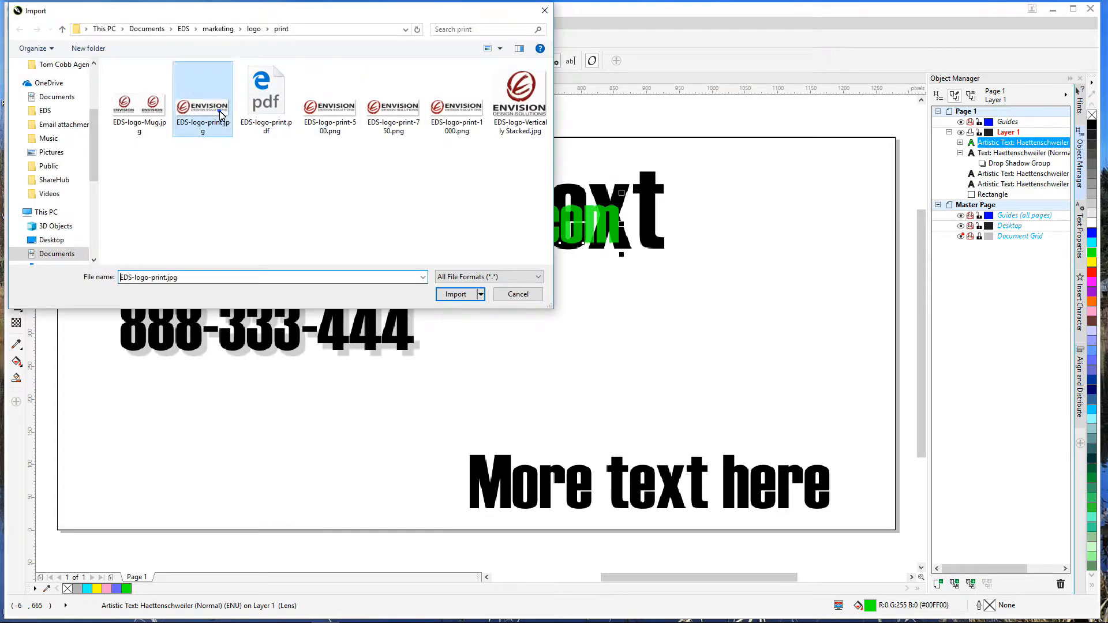
{"action": "double_click", "coordinate": [220, 114]}
{"action": "left_click_drag", "start_coordinate": [743, 327], "coordinate": [847, 373]}
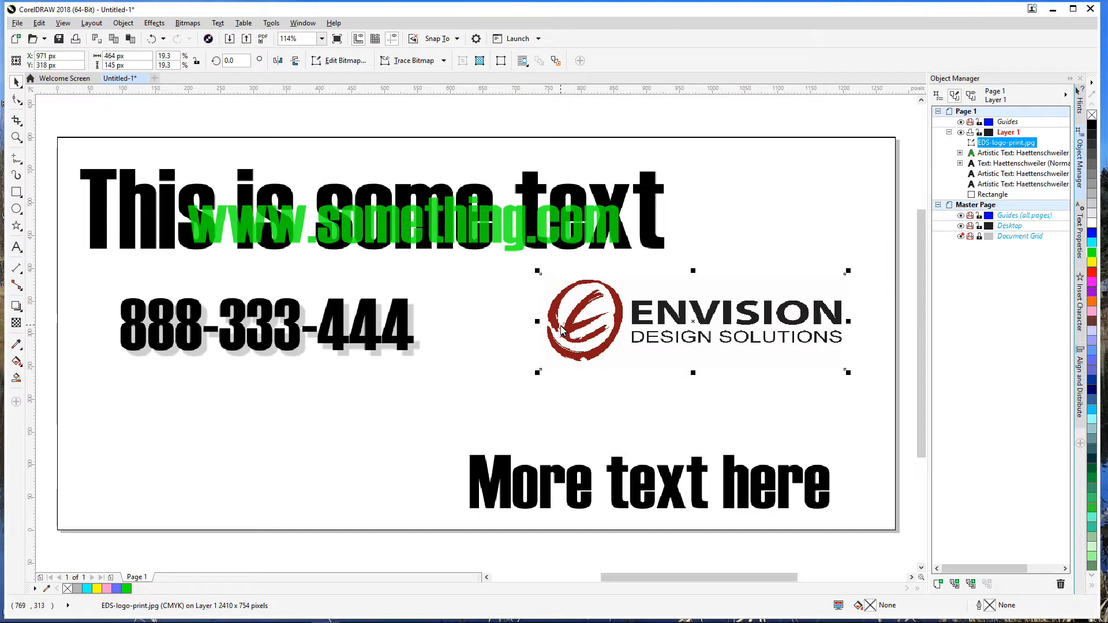
Step: Sample the dark red of the logo's round emblem with the Color Eyedropper and add it to the document palette
{"action": "left_click", "coordinate": [17, 345]}
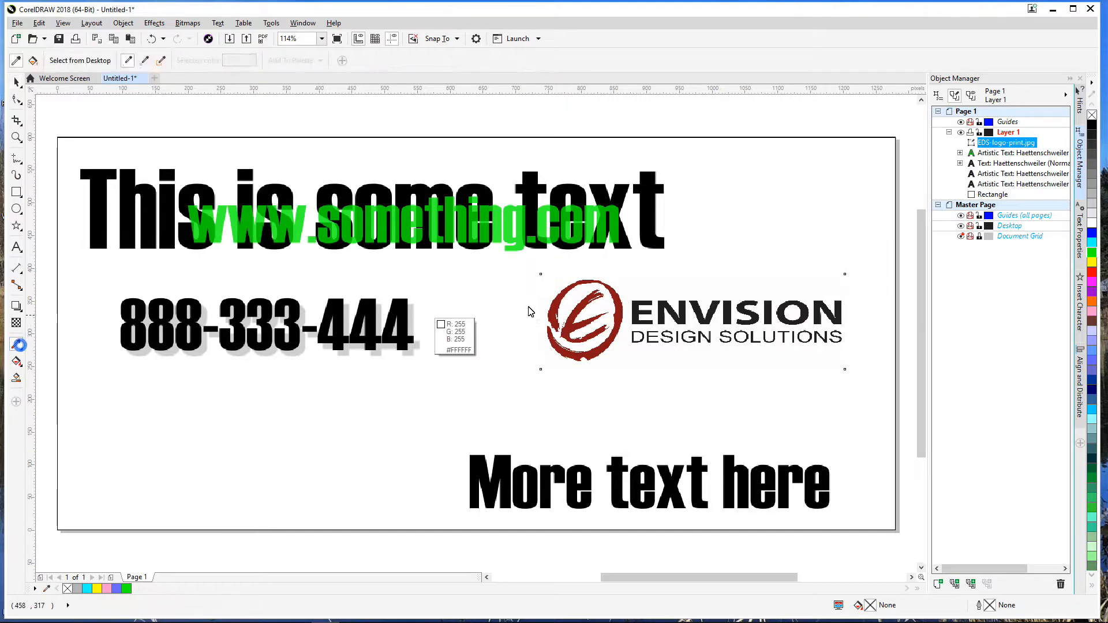
{"action": "left_click", "coordinate": [575, 318]}
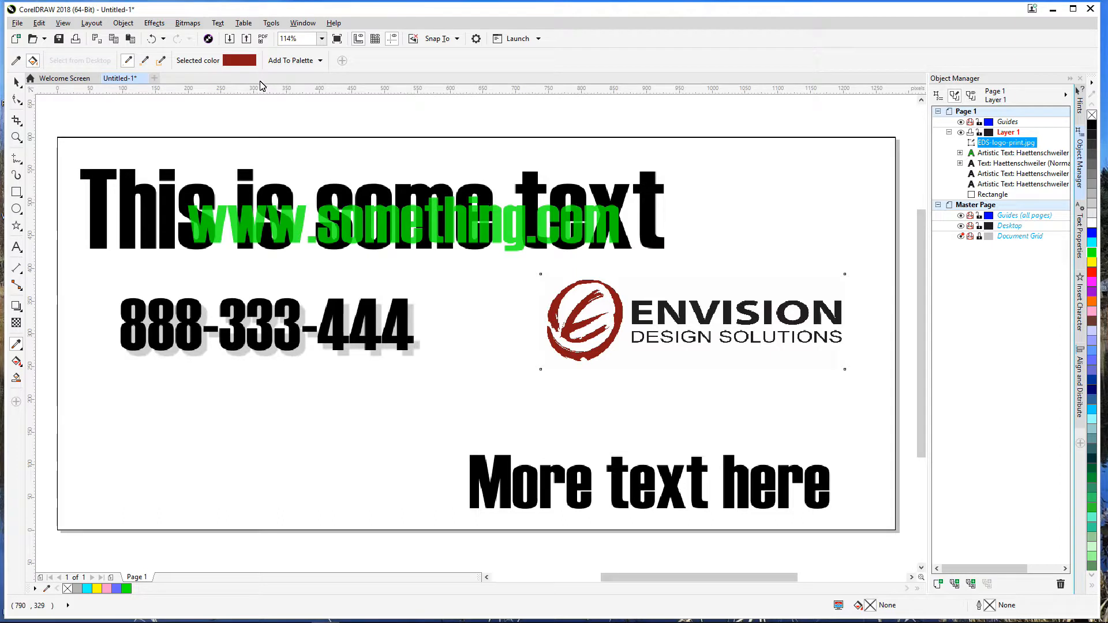
{"action": "left_click", "coordinate": [302, 63]}
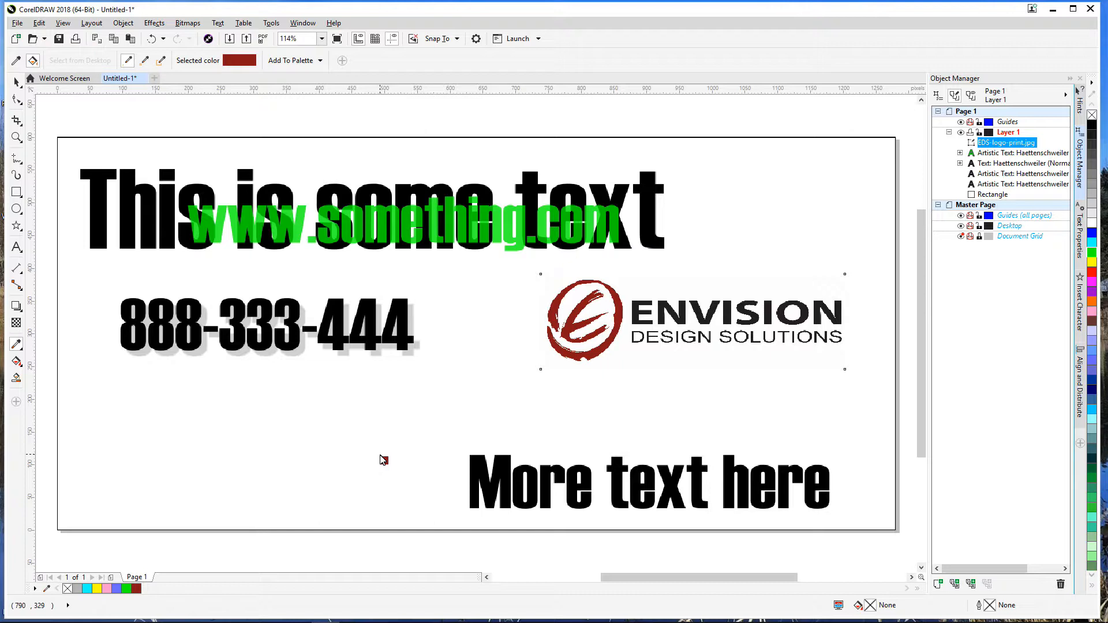
{"action": "left_click", "coordinate": [16, 84]}
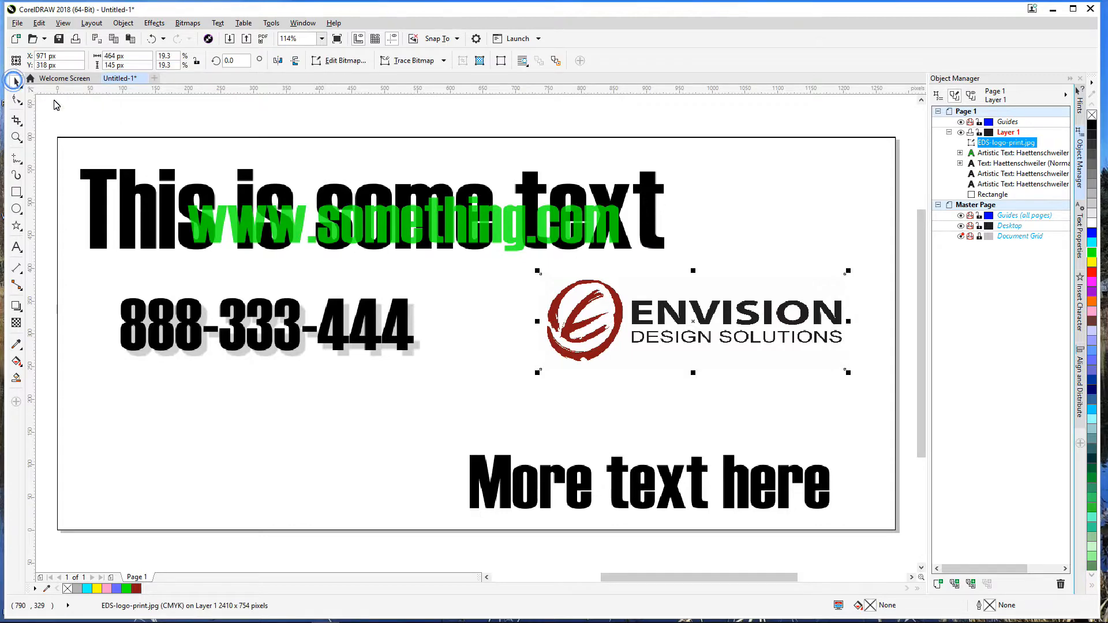
Step: Move the logo closer to the phone number, centred at about X 841 px and Y 302 px
{"action": "scroll", "coordinate": [614, 297], "scroll_direction": "up", "scroll_amount": 5}
{"action": "scroll", "coordinate": [614, 297], "scroll_direction": "down", "scroll_amount": 3}
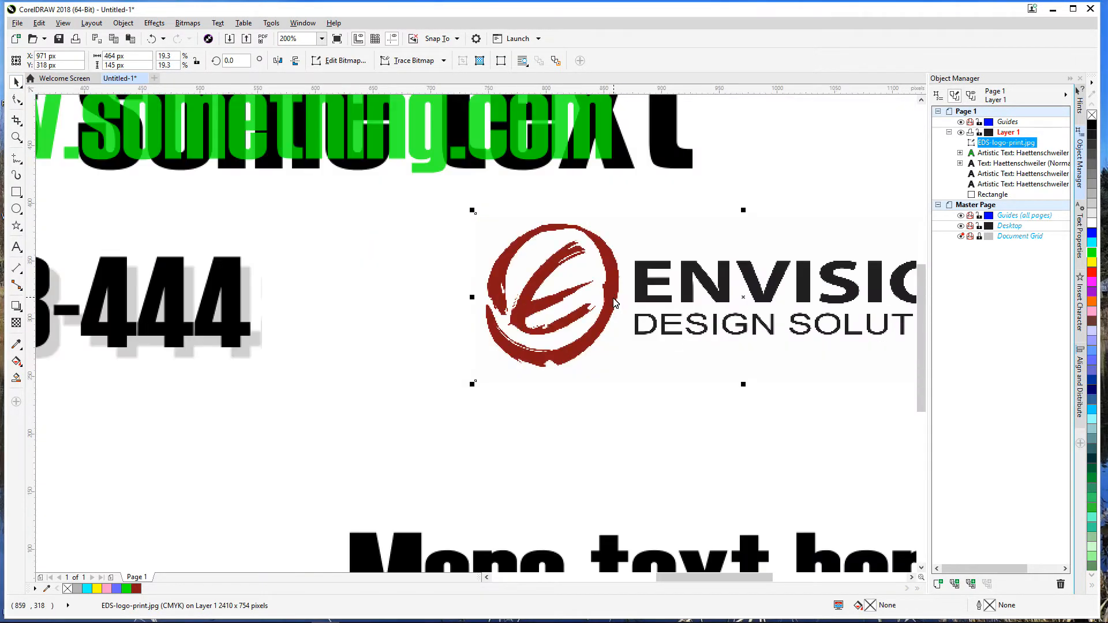
{"action": "left_click_drag", "start_coordinate": [605, 285], "coordinate": [503, 298]}
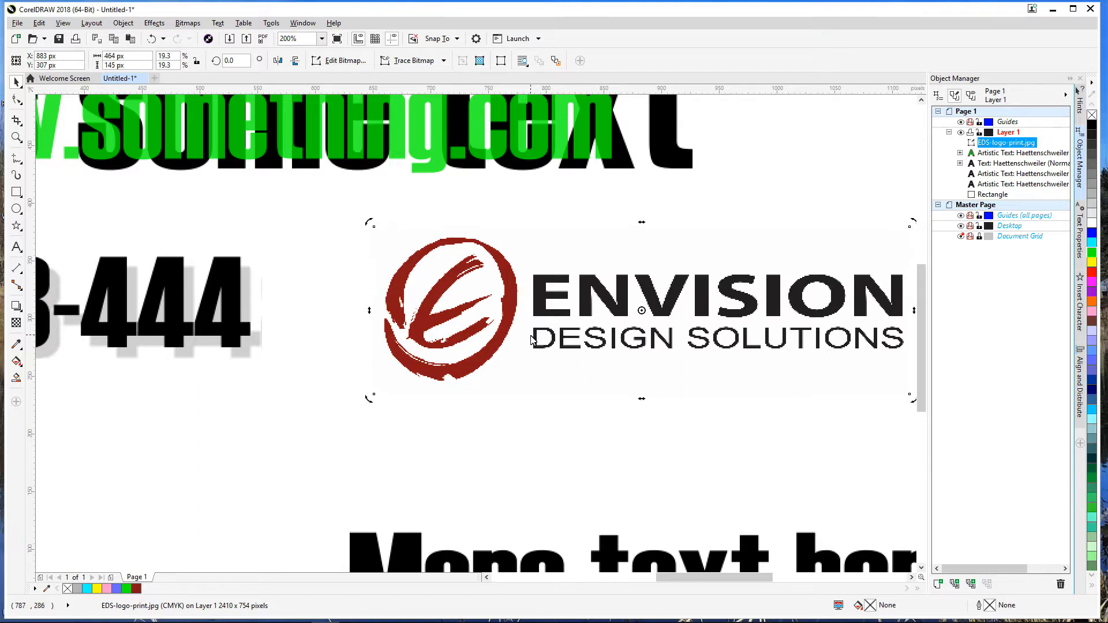
{"action": "scroll", "coordinate": [475, 344], "scroll_direction": "down", "scroll_amount": 1}
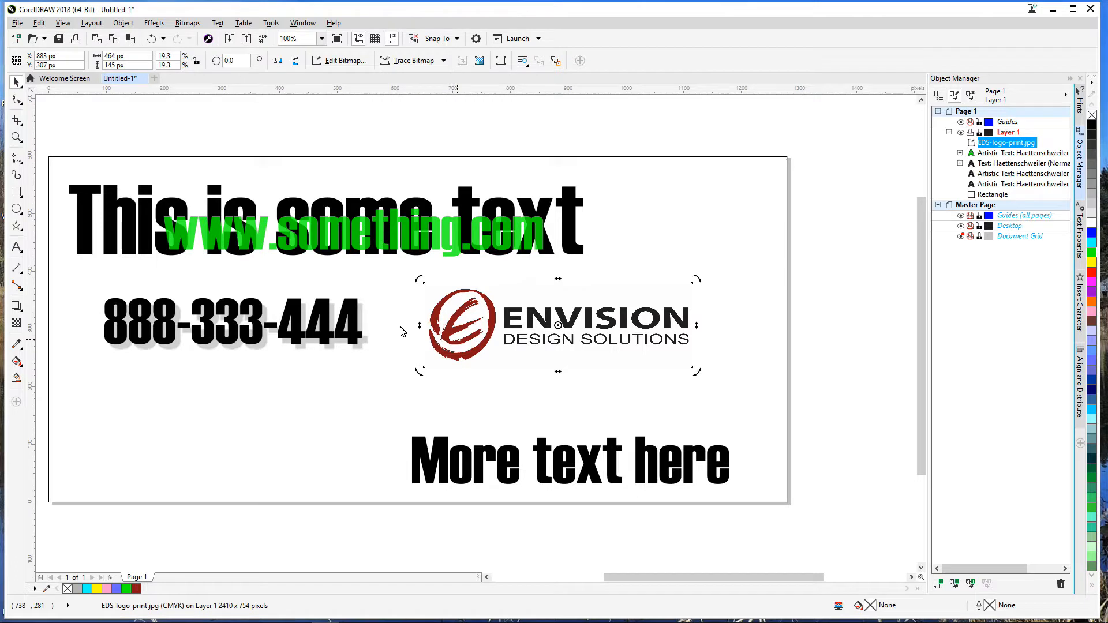
{"action": "left_click", "coordinate": [126, 140]}
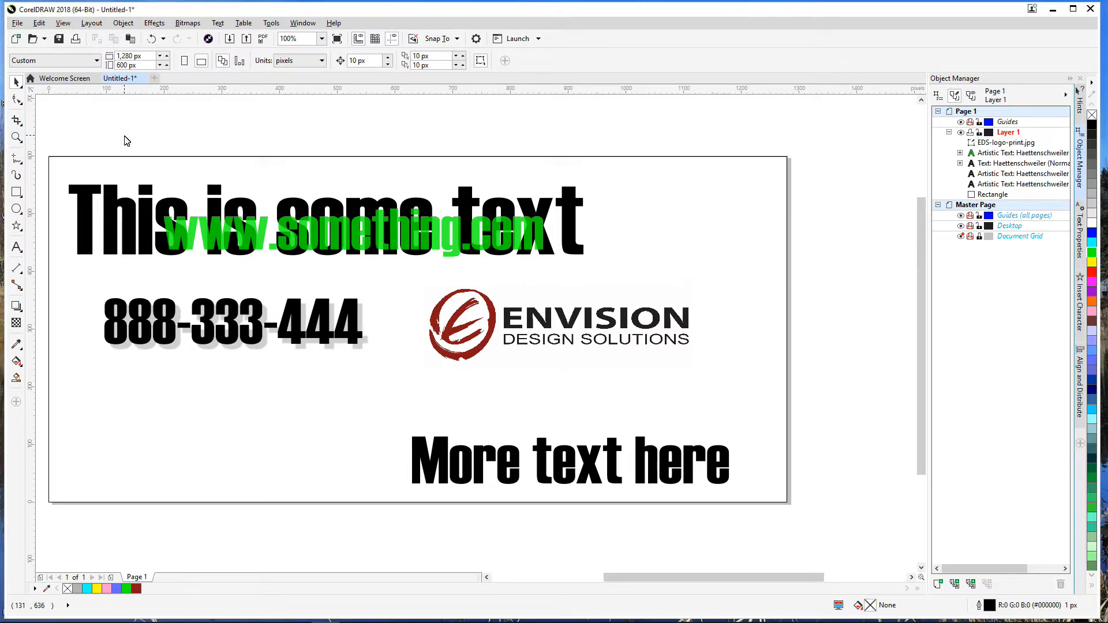
{"action": "left_click_drag", "start_coordinate": [493, 332], "coordinate": [469, 331]}
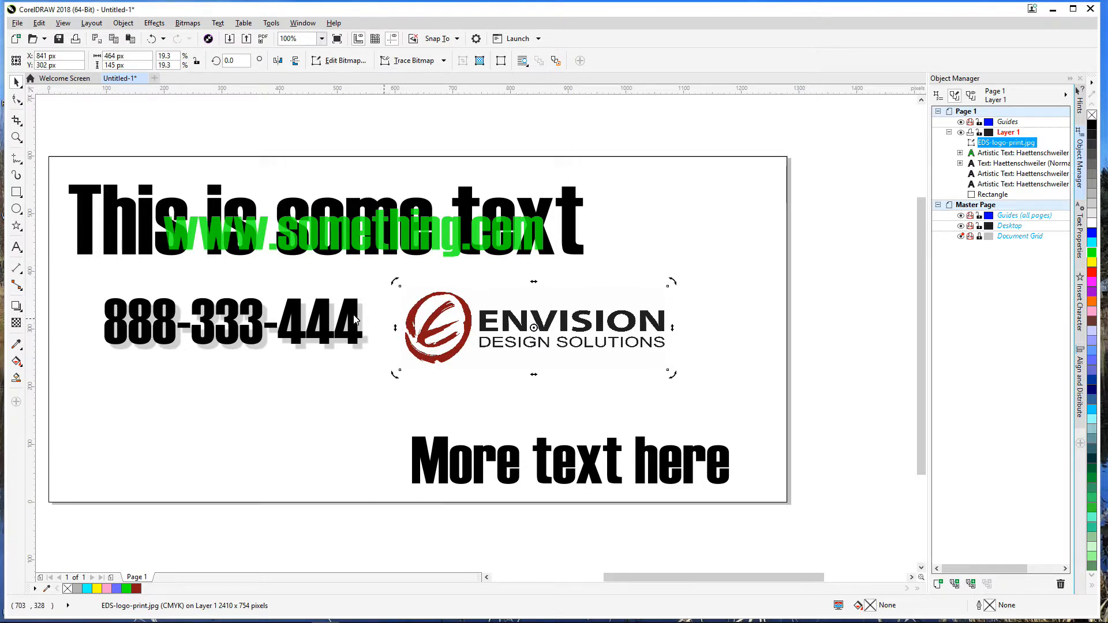
Step: Apply a fountain fill to the phone number with the Interactive Fill tool, running from purple to dark blue
{"action": "left_click", "coordinate": [688, 268]}
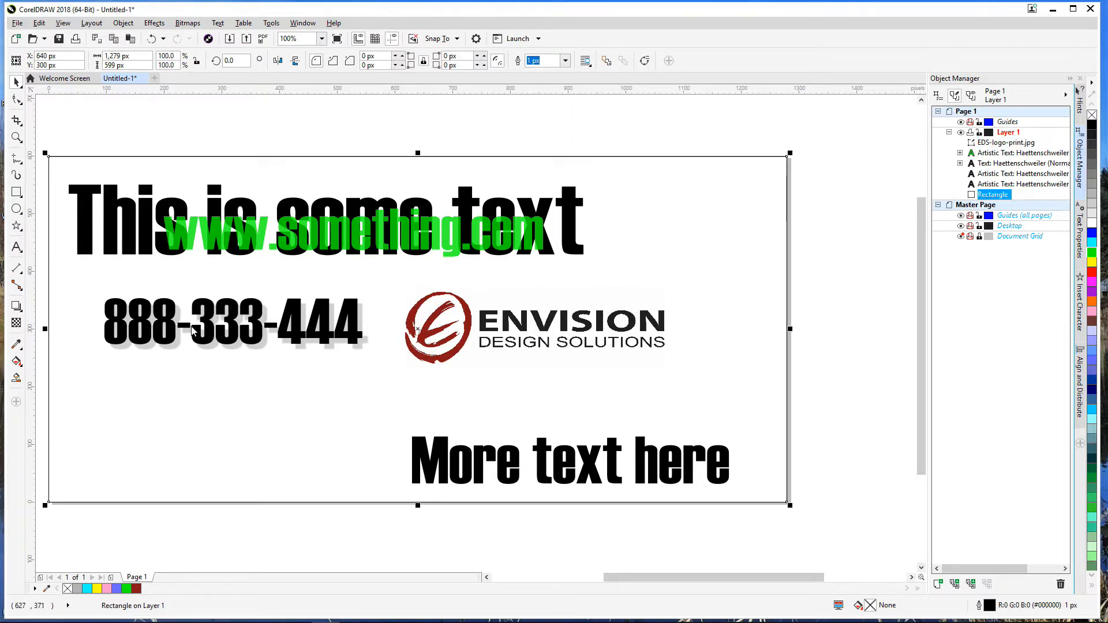
{"action": "left_click", "coordinate": [16, 366]}
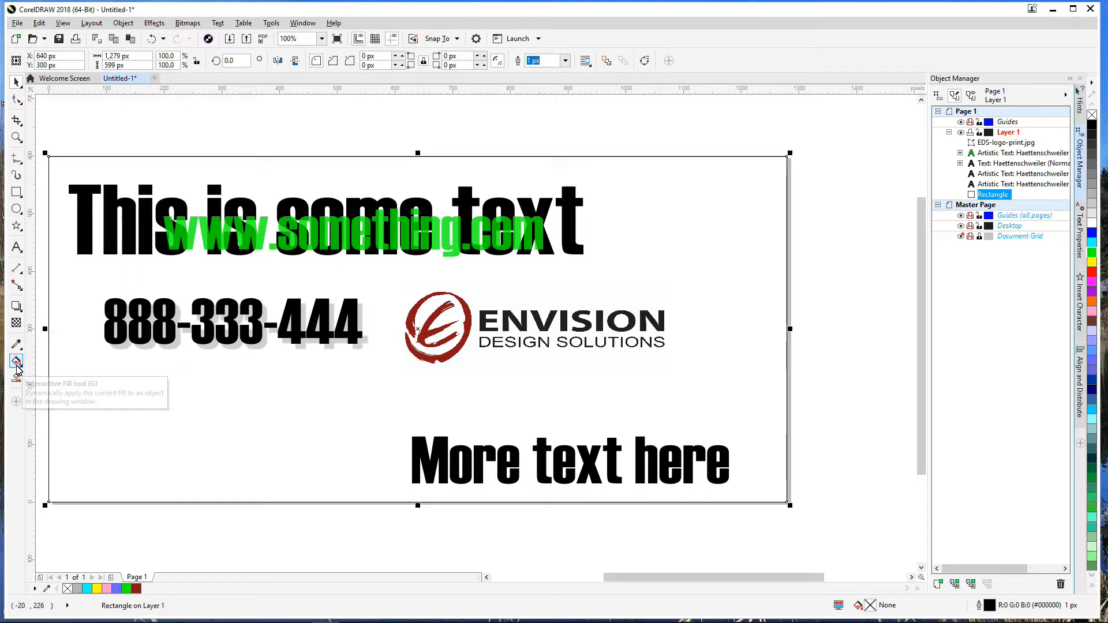
{"action": "left_click", "coordinate": [324, 327]}
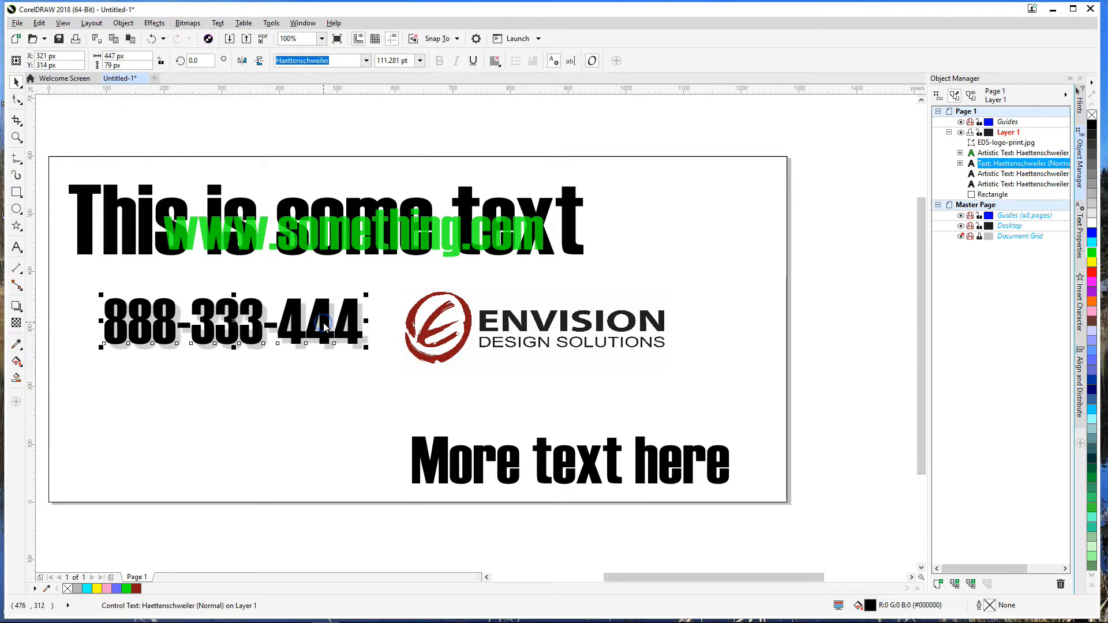
{"action": "left_click", "coordinate": [16, 363]}
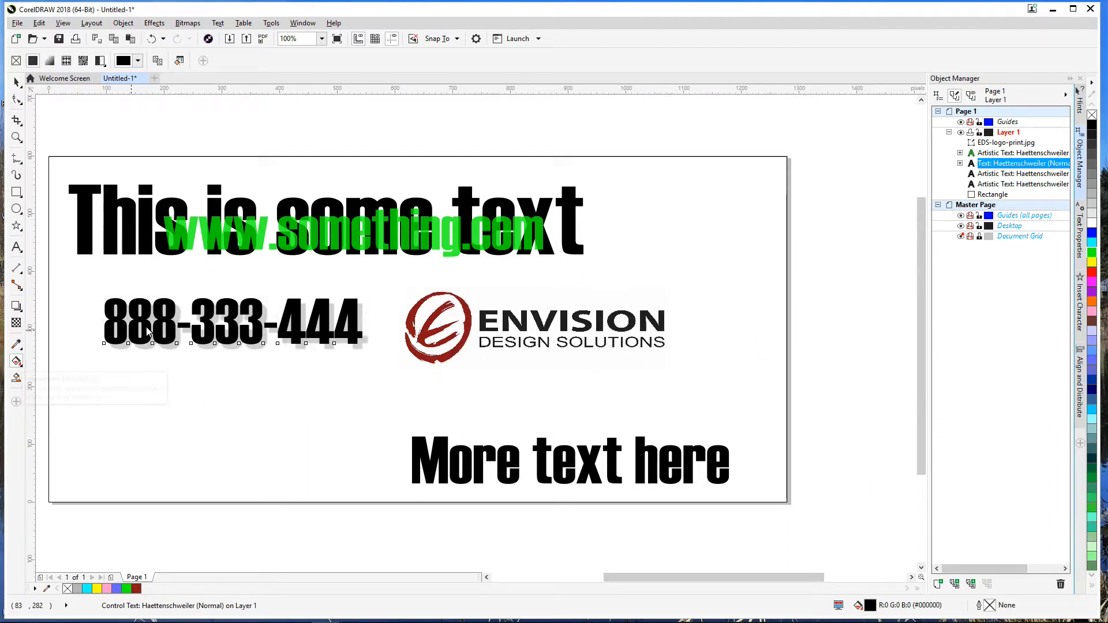
{"action": "left_click_drag", "start_coordinate": [229, 304], "coordinate": [255, 345]}
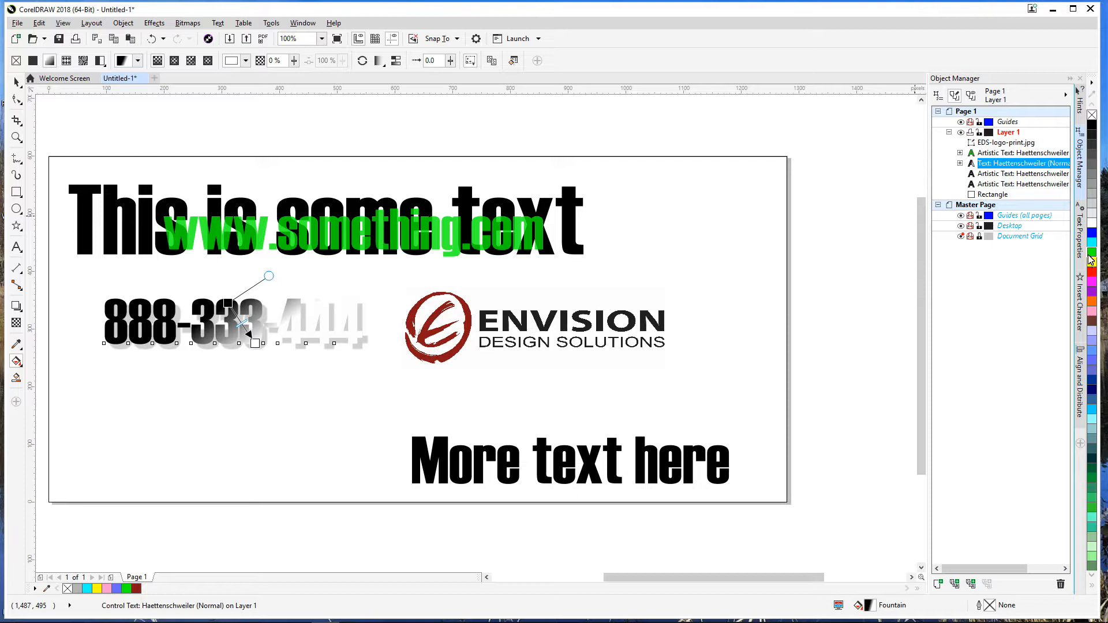
{"action": "left_click_drag", "start_coordinate": [824, 318], "coordinate": [228, 301]}
{"action": "left_click_drag", "start_coordinate": [1094, 398], "coordinate": [255, 343]}
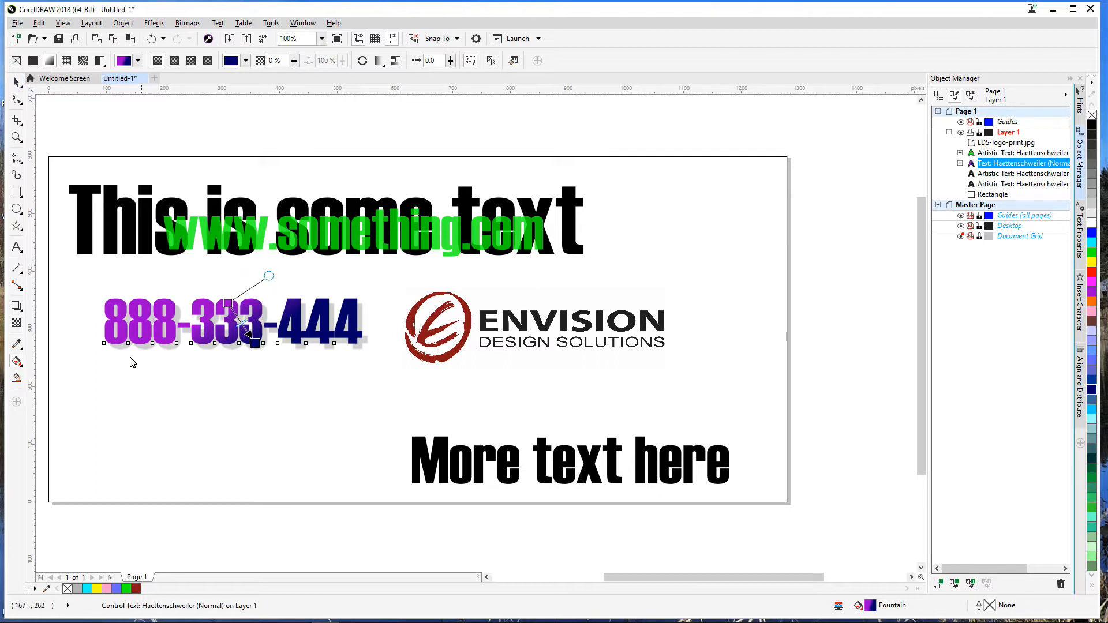
Step: Adjust the phone number's fountain fill by extending its side handle and slightly shifting its start and end colour nodes
{"action": "left_click_drag", "start_coordinate": [269, 276], "coordinate": [299, 254]}
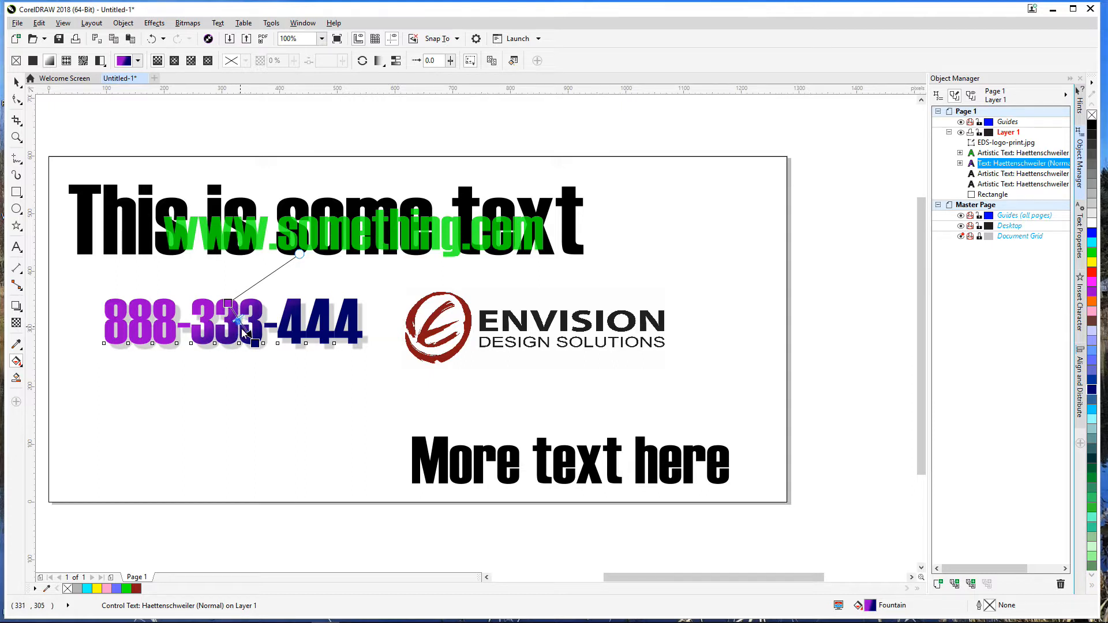
{"action": "left_click_drag", "start_coordinate": [255, 343], "coordinate": [258, 347]}
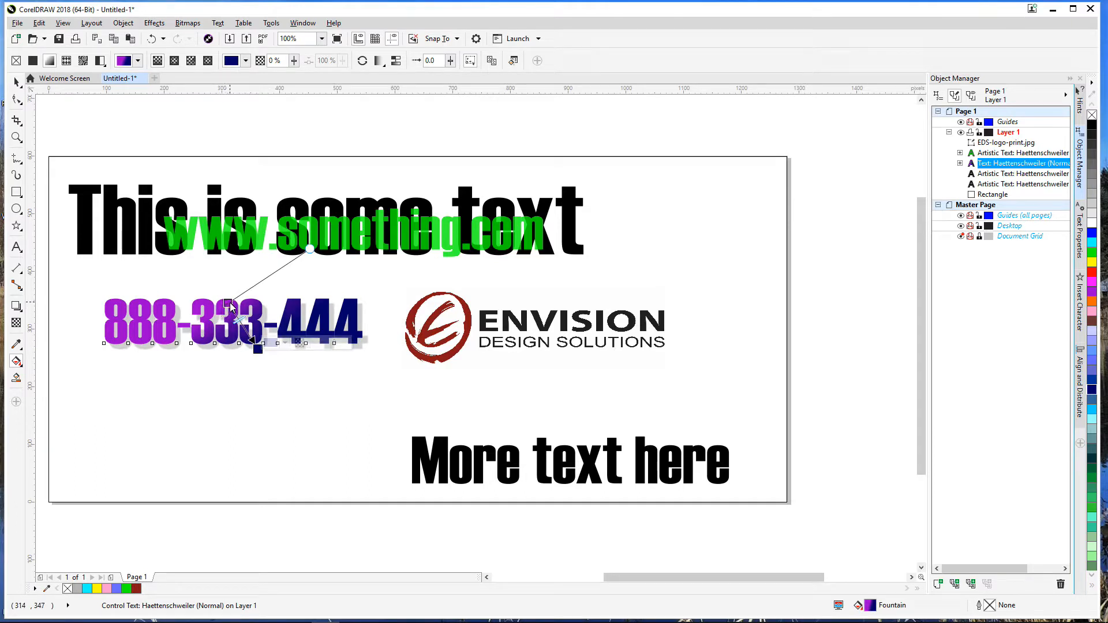
{"action": "mouse_move", "coordinate": [230, 306]}
{"action": "left_mouse_down"}
{"action": "mouse_move", "coordinate": [277, 322]}
{"action": "mouse_move", "coordinate": [243, 317]}
{"action": "left_mouse_up"}
{"action": "left_click", "coordinate": [15, 84]}
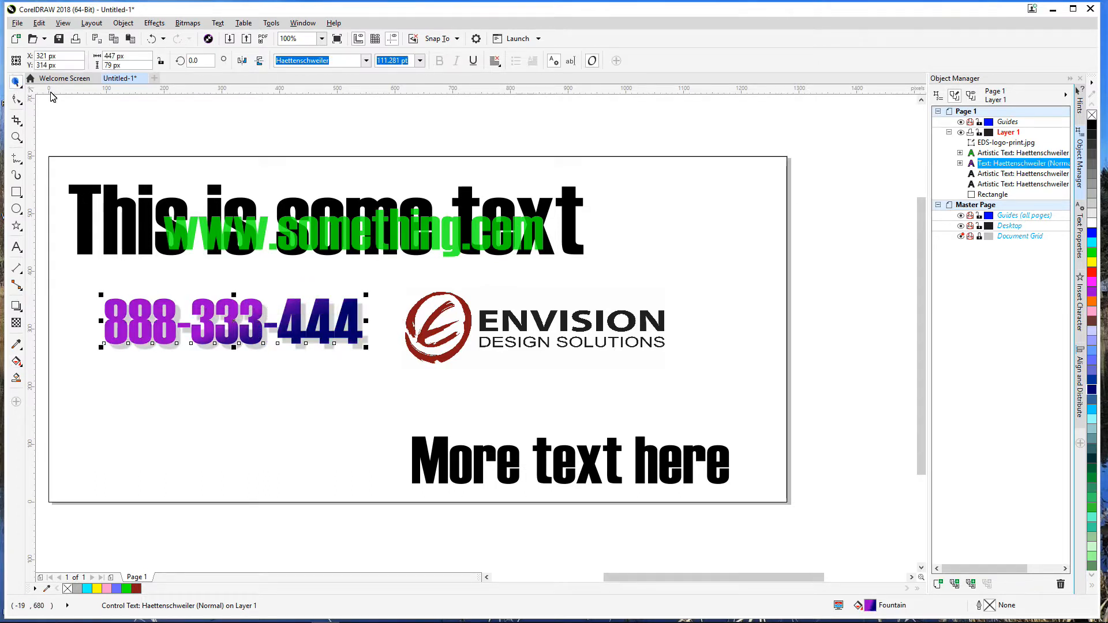
{"action": "left_click", "coordinate": [259, 140]}
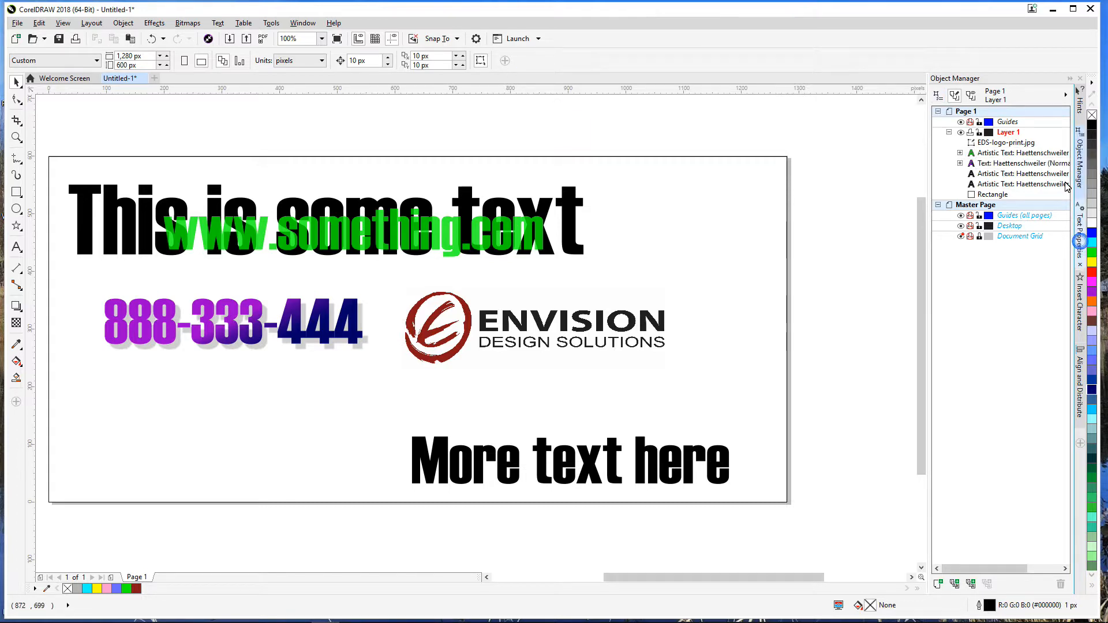
Step: Show the text properties and apply Small Caps (auto), followed by All Caps, to the text "More text here"
{"action": "left_click", "coordinate": [1081, 245]}
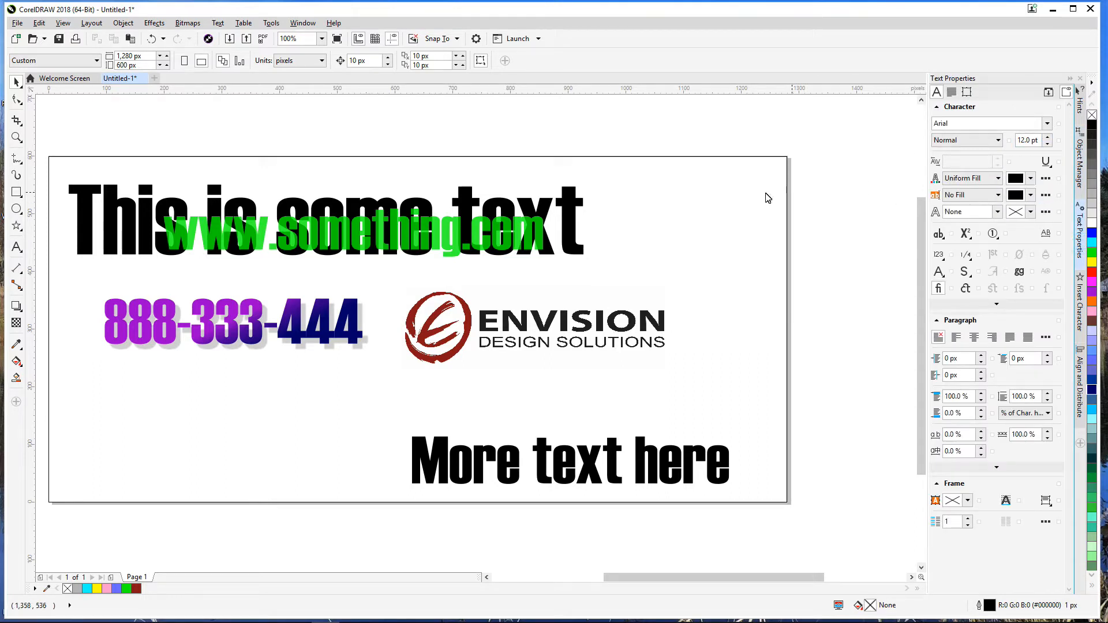
{"action": "left_click", "coordinate": [658, 470]}
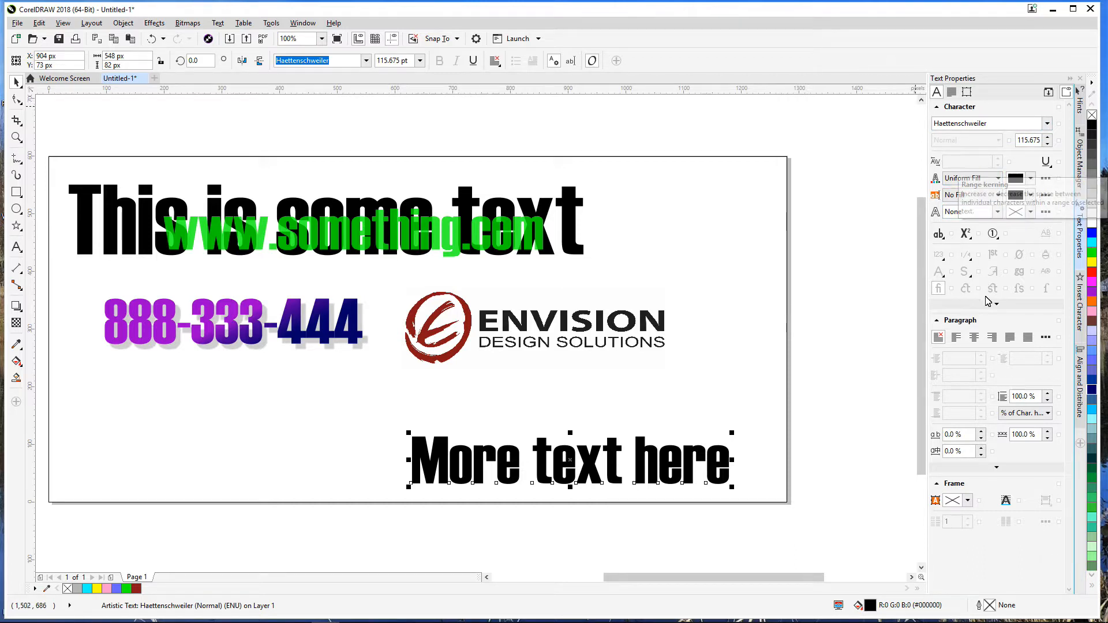
{"action": "left_click", "coordinate": [944, 241]}
{"action": "left_click", "coordinate": [944, 243]}
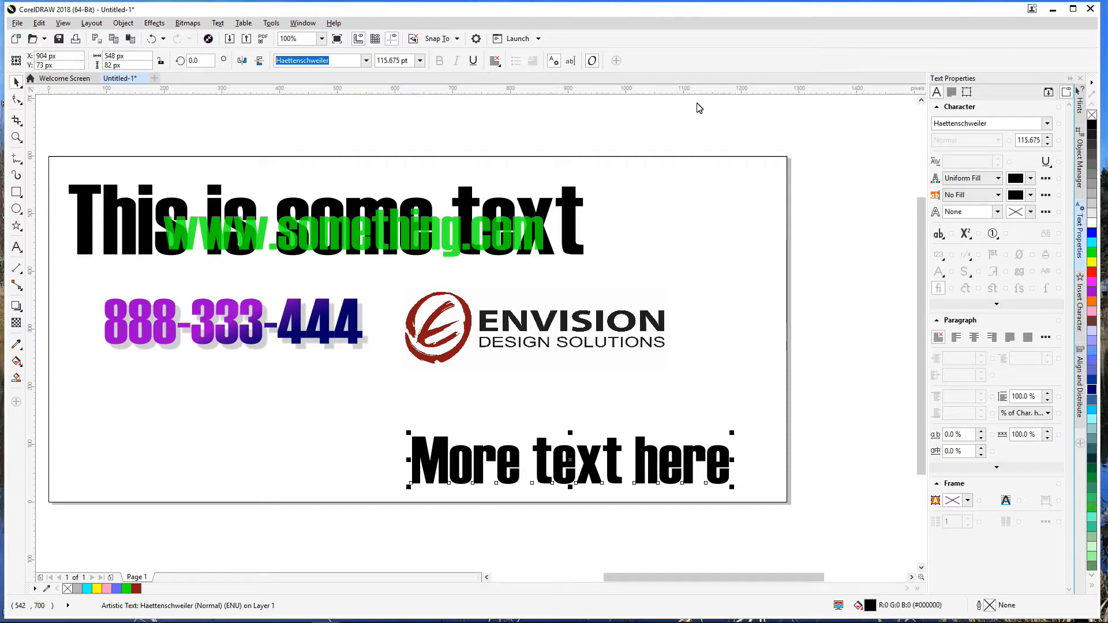
{"action": "left_click", "coordinate": [945, 238]}
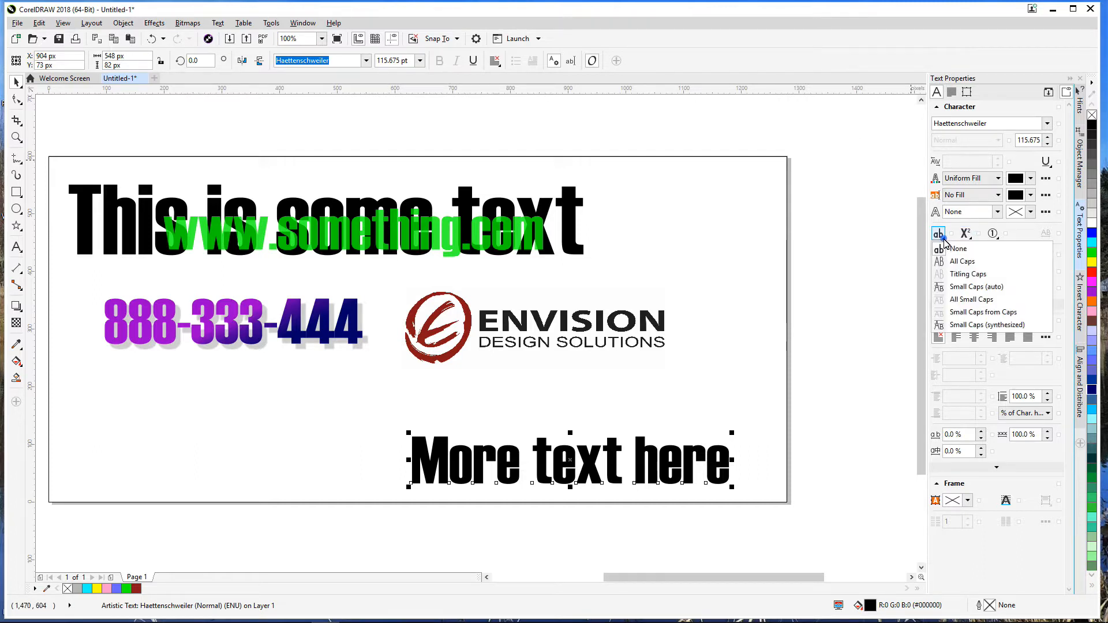
{"action": "left_click", "coordinate": [961, 288]}
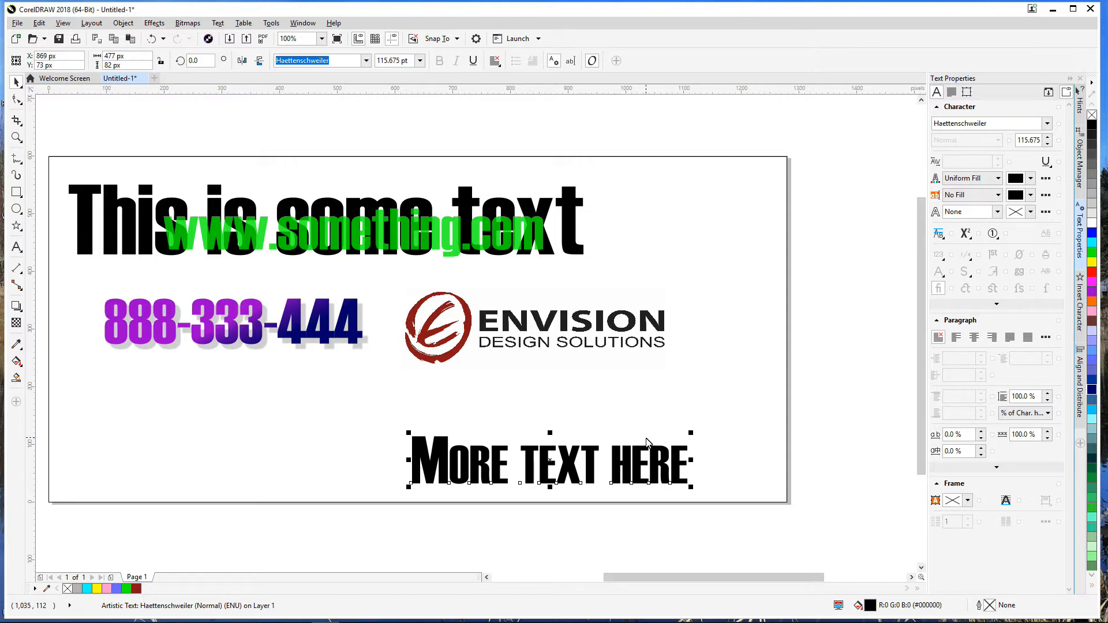
{"action": "left_click", "coordinate": [939, 234]}
{"action": "left_click", "coordinate": [950, 262]}
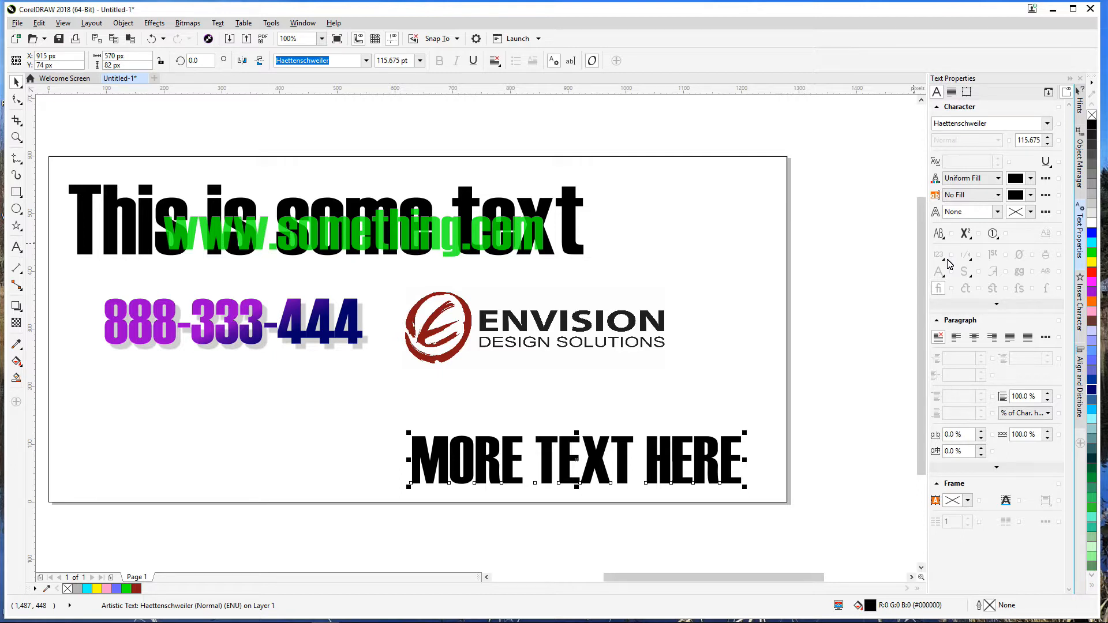
Step: Move the text "MORE TEXT HERE" below the phone number and logo and enlarge it to about 988 by 143 px
{"action": "left_click_drag", "start_coordinate": [594, 466], "coordinate": [267, 438]}
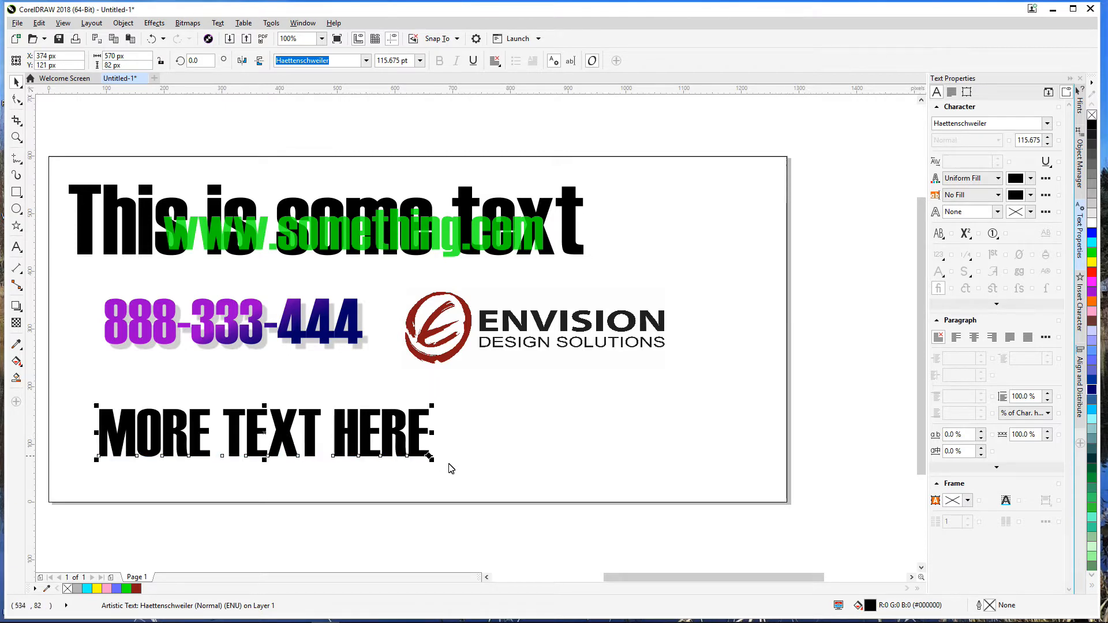
{"action": "left_click_drag", "start_coordinate": [434, 465], "coordinate": [680, 509]}
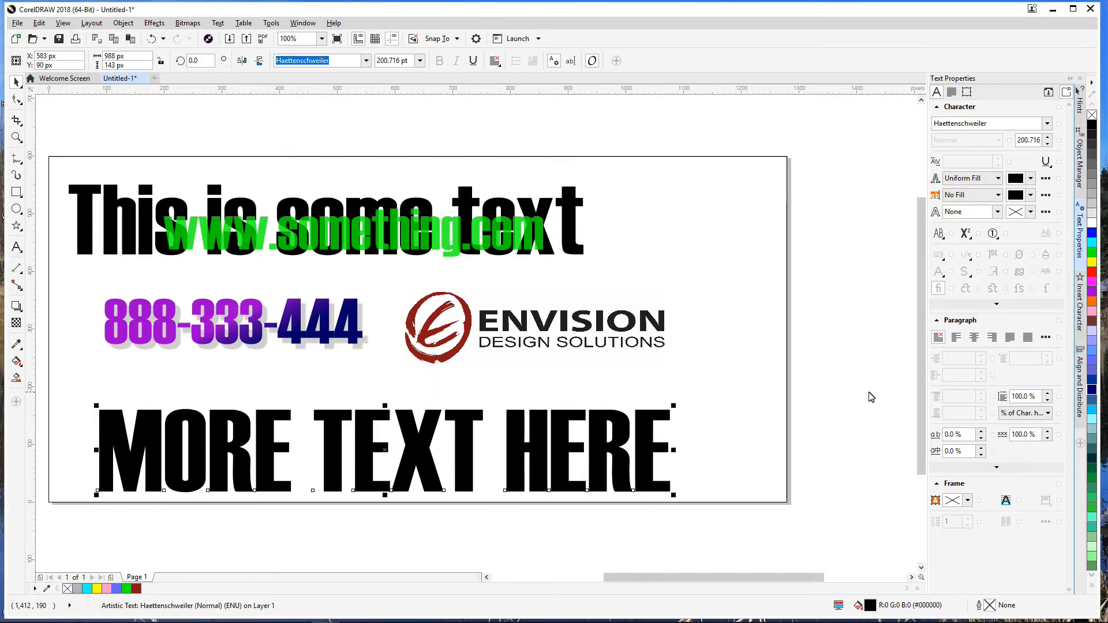
{"action": "left_click", "coordinate": [860, 346]}
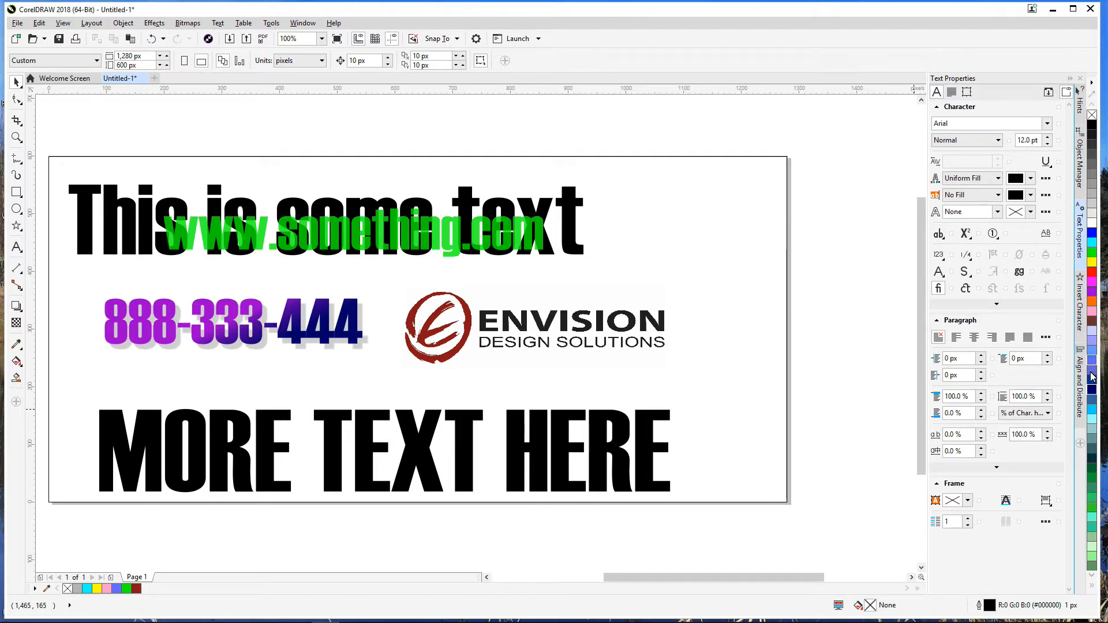
{"action": "left_click_drag", "start_coordinate": [655, 443], "coordinate": [652, 420]}
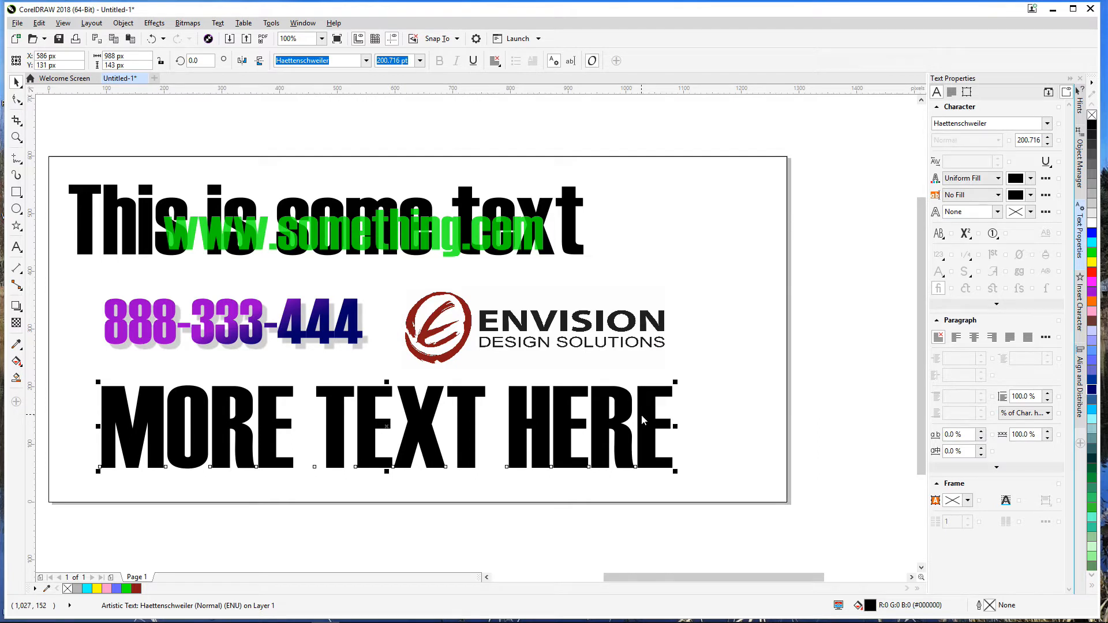
Step: Add a yellow outline to the text "MORE TEXT HERE" and set the outline width to 8 px
{"action": "right_click", "coordinate": [1092, 270]}
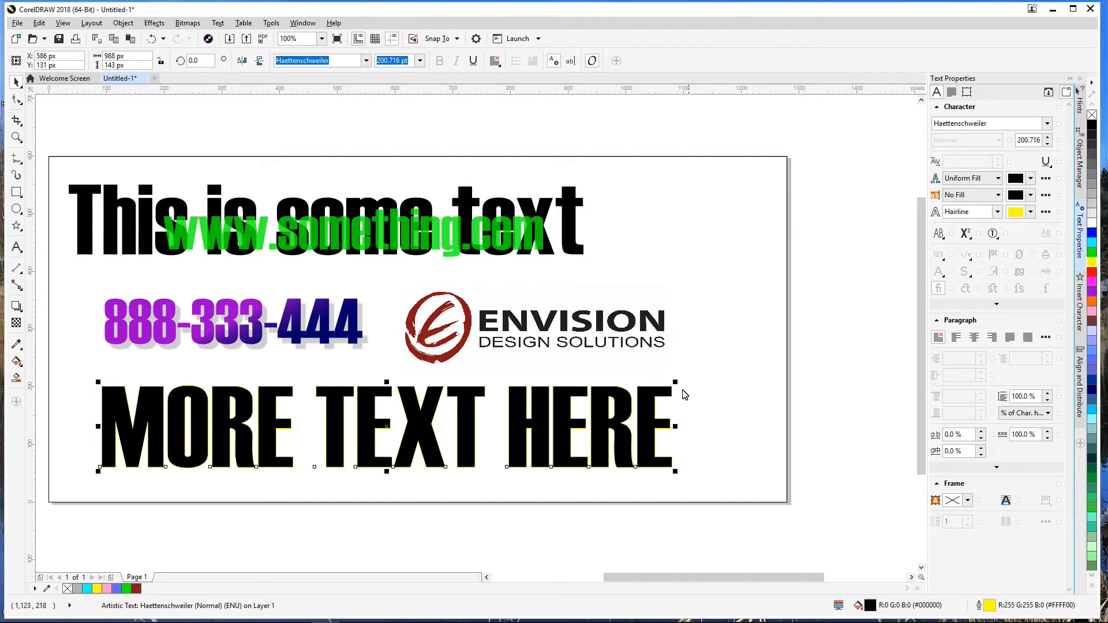
{"action": "scroll", "coordinate": [688, 391], "scroll_direction": "up", "scroll_amount": 4}
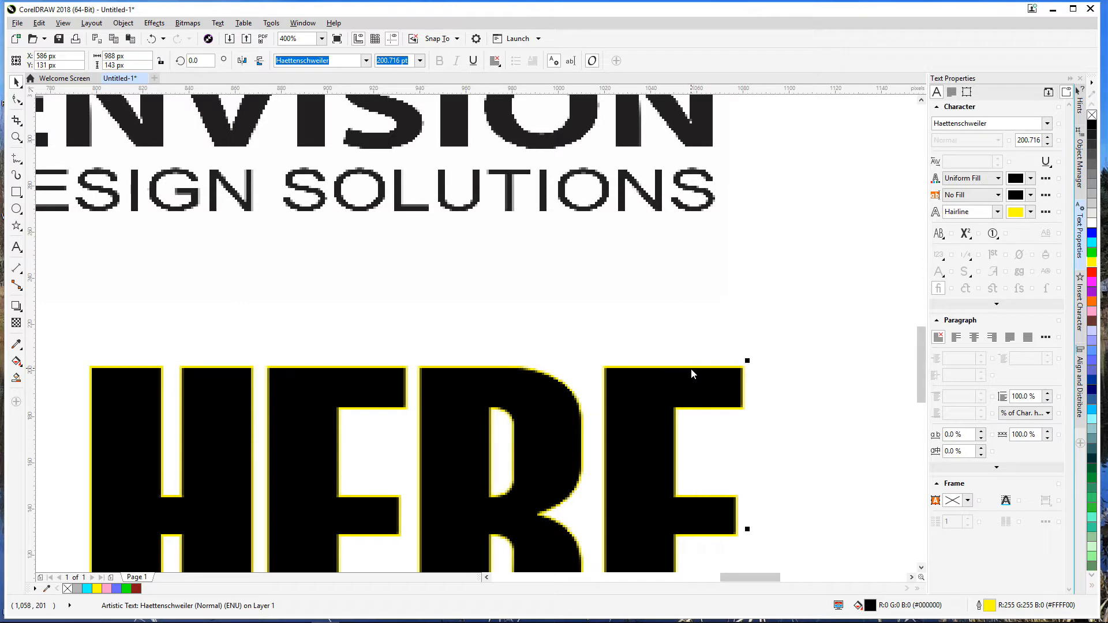
{"action": "scroll", "coordinate": [690, 369], "scroll_direction": "down", "scroll_amount": 2}
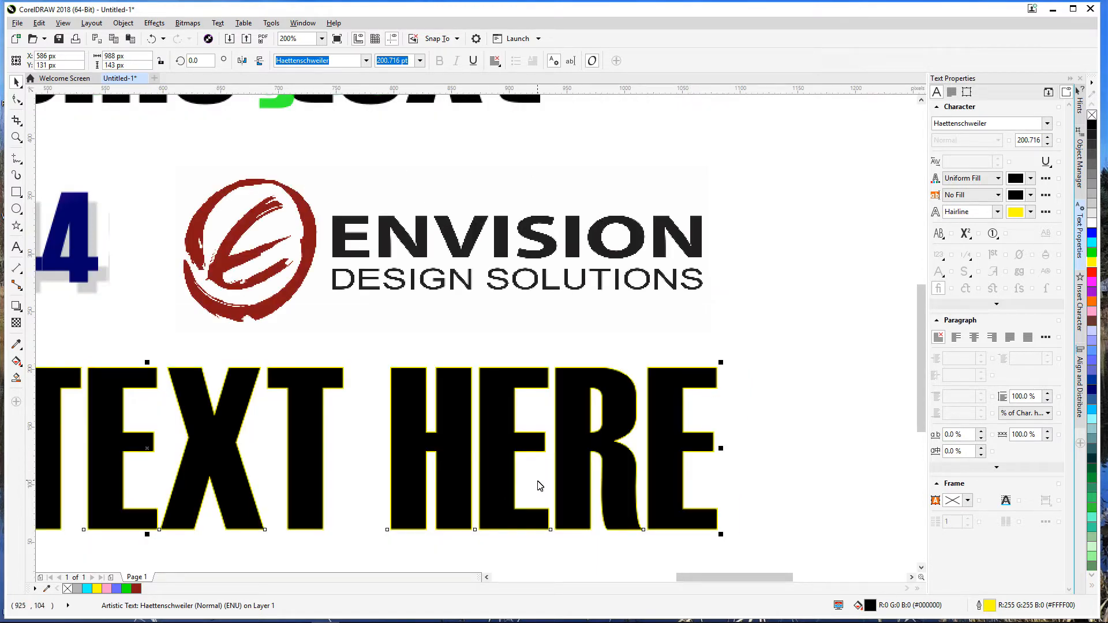
{"action": "double_click", "coordinate": [990, 606]}
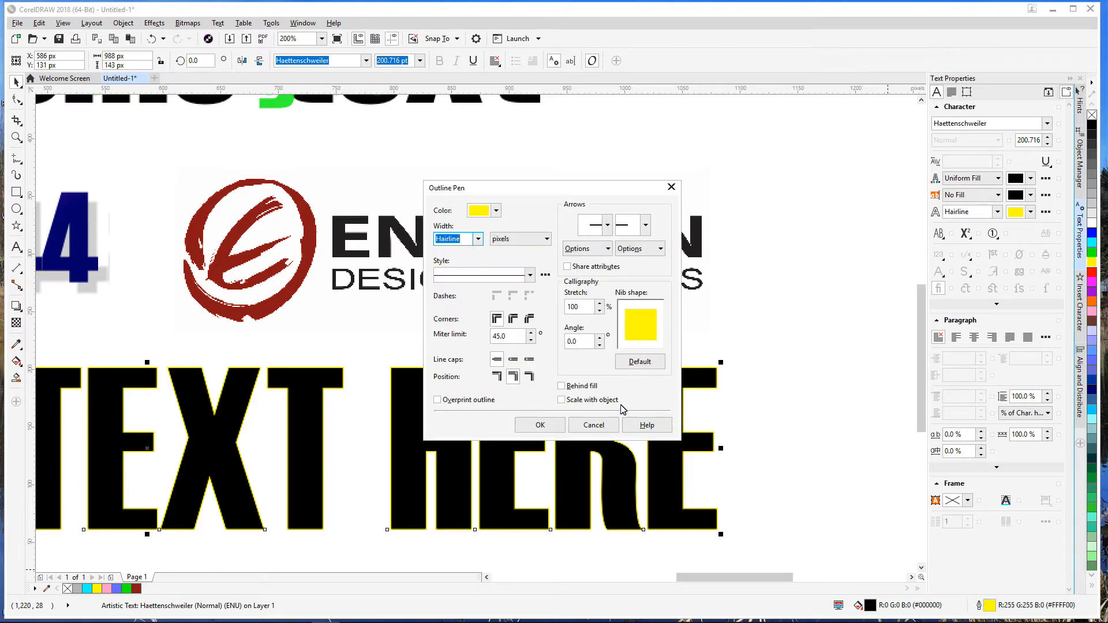
{"action": "left_click", "coordinate": [478, 239]}
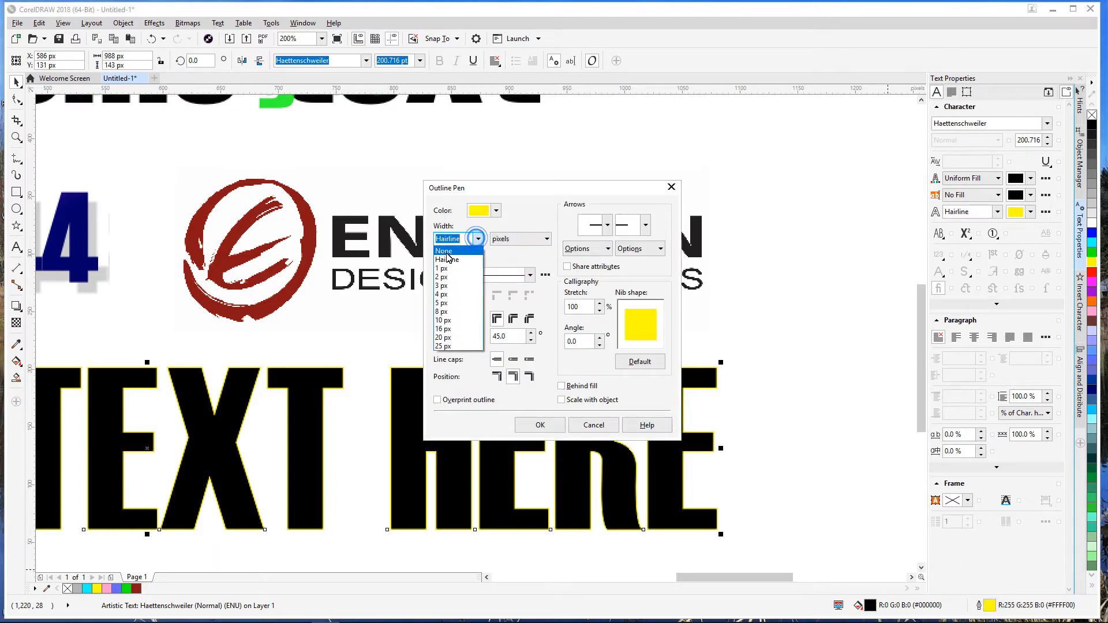
{"action": "left_click", "coordinate": [452, 314]}
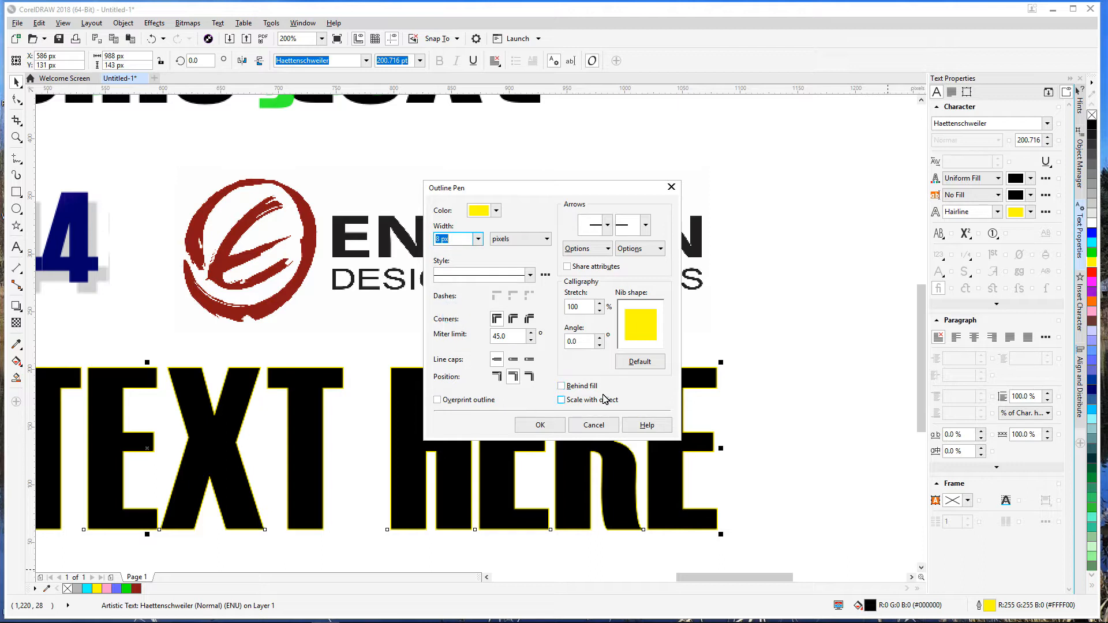
{"action": "left_click", "coordinate": [561, 386]}
{"action": "left_click", "coordinate": [541, 425]}
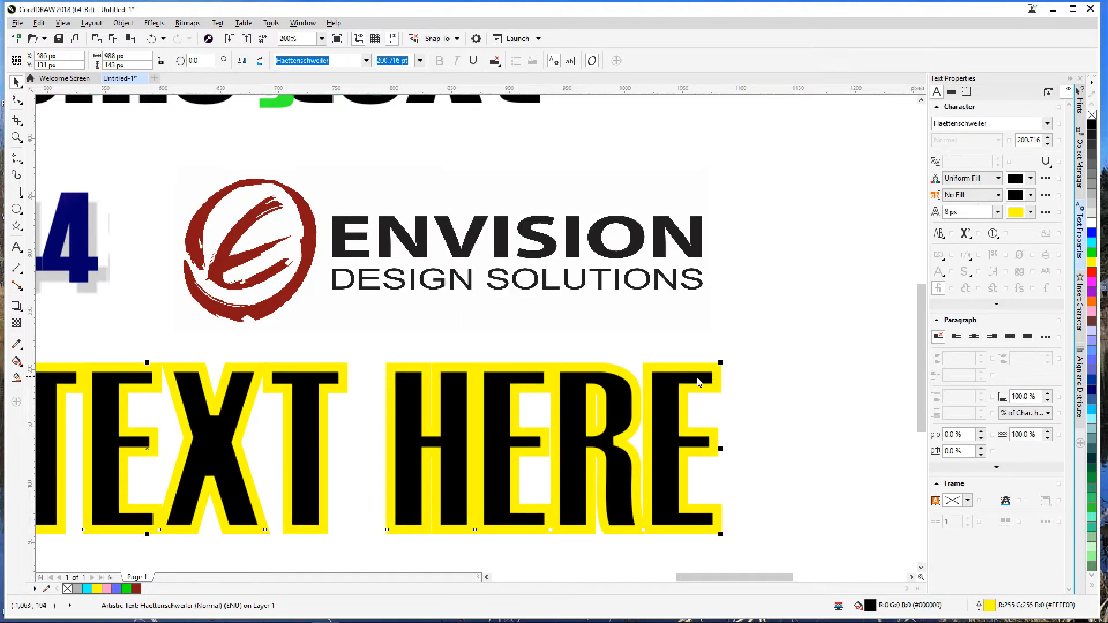
Step: Place the yellow outline of "MORE TEXT HERE" behind the fill
{"action": "double_click", "coordinate": [989, 605]}
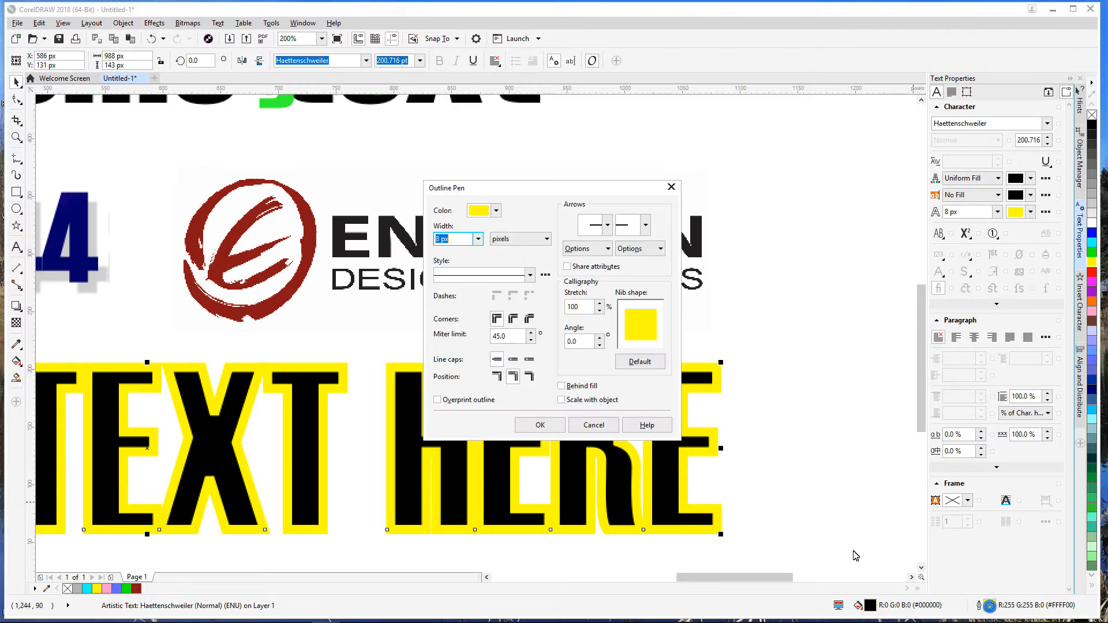
{"action": "left_click", "coordinate": [561, 386]}
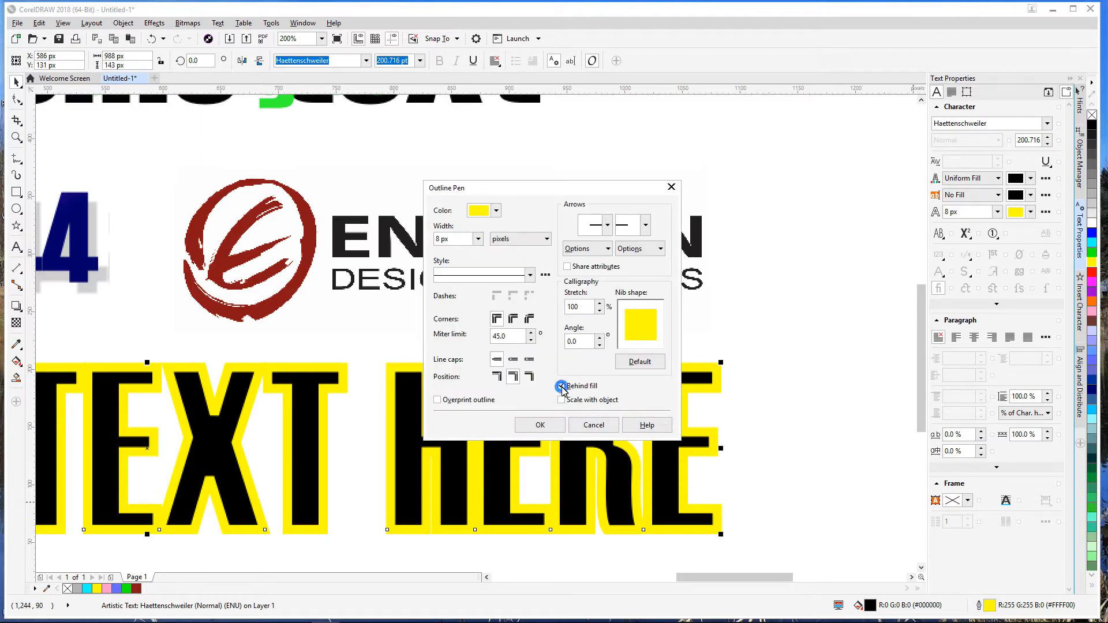
{"action": "left_click", "coordinate": [557, 426]}
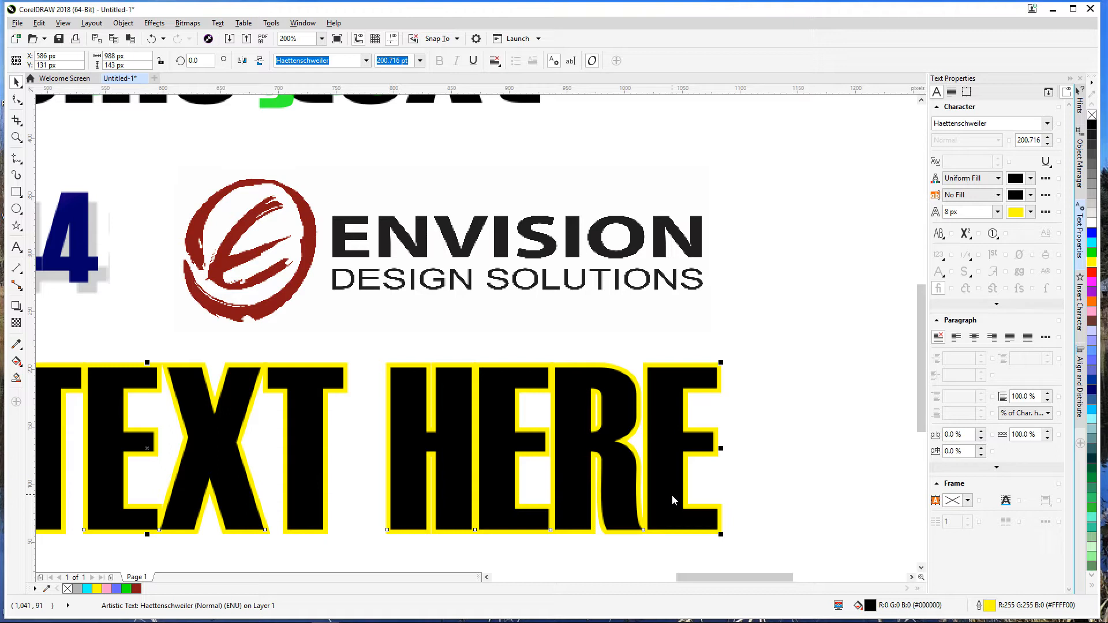
Step: Leave the outline's Scale with object option off and shrink "MORE TEXT HERE" in stages to about 119 by 17 px
{"action": "double_click", "coordinate": [989, 606]}
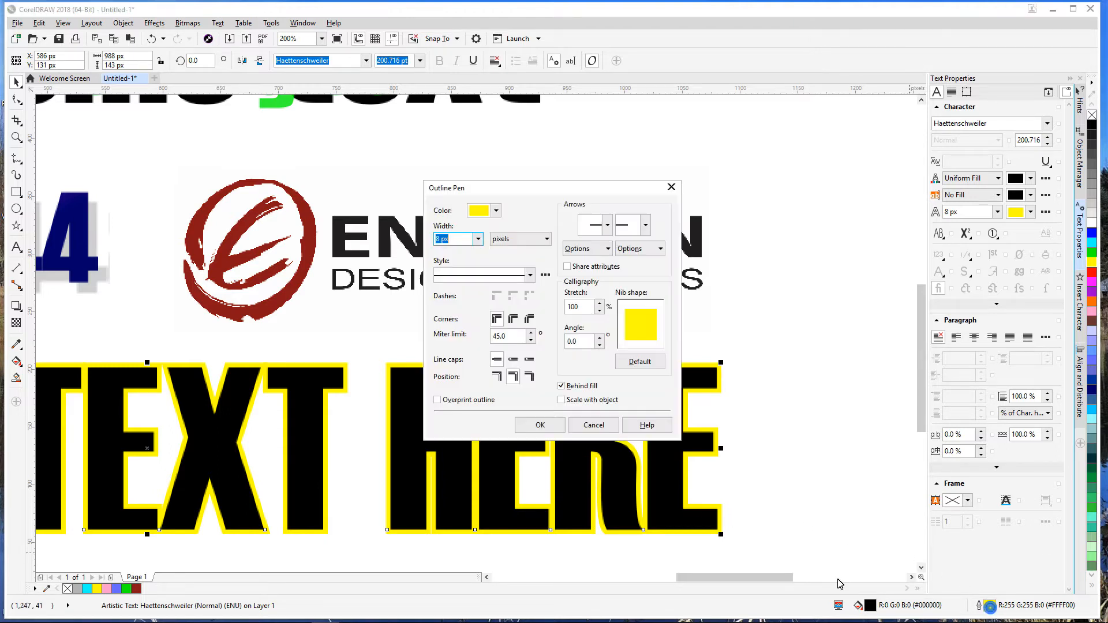
{"action": "left_click", "coordinate": [561, 399]}
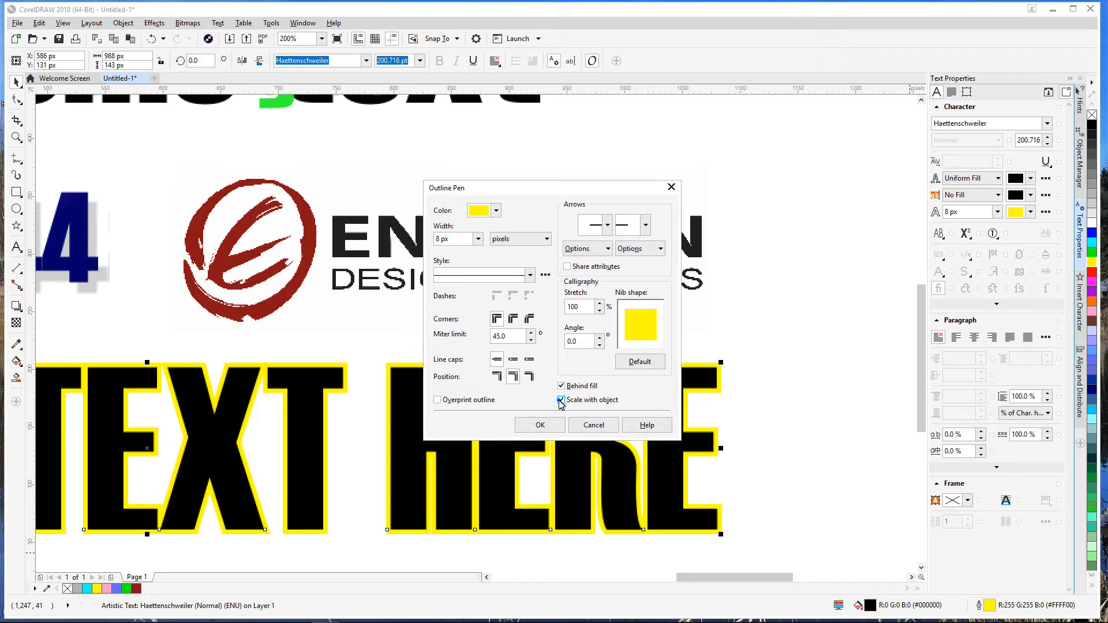
{"action": "left_click", "coordinate": [551, 430]}
{"action": "left_click_drag", "start_coordinate": [721, 362], "coordinate": [423, 460]}
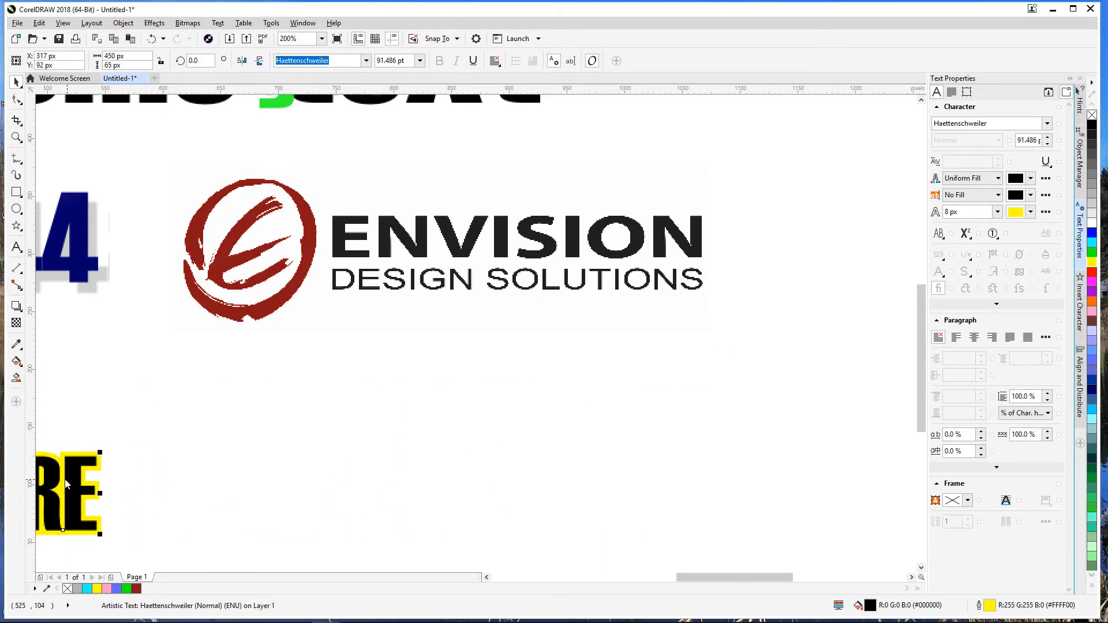
{"action": "scroll", "coordinate": [66, 484], "scroll_direction": "up", "scroll_amount": 2}
{"action": "left_click_drag", "start_coordinate": [195, 387], "coordinate": [139, 420]}
{"action": "key", "text": "shift+F4"}
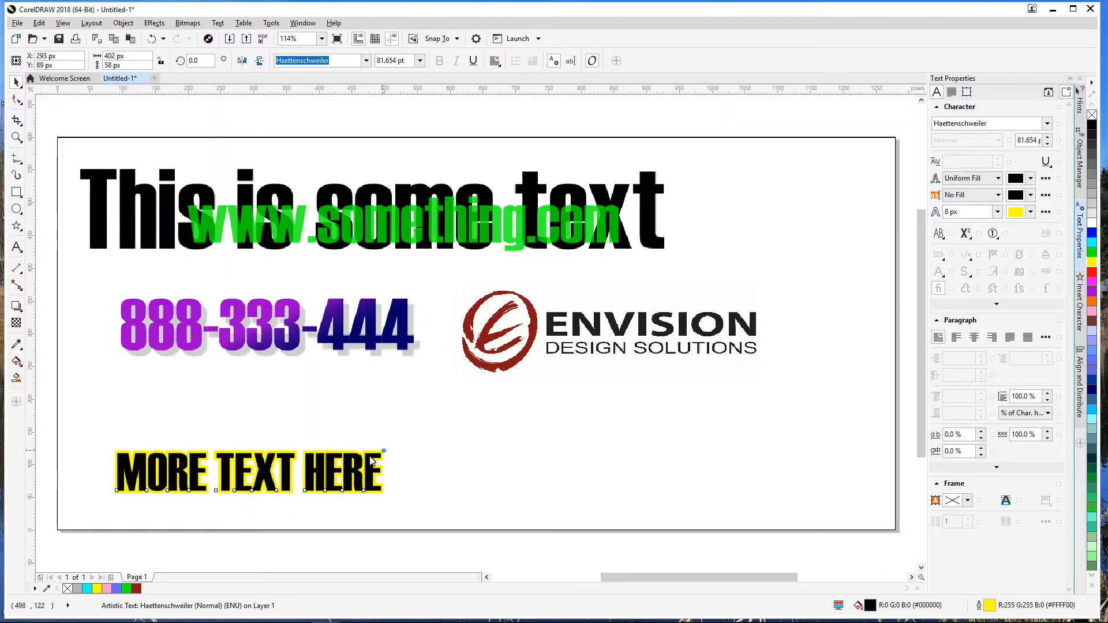
{"action": "left_click_drag", "start_coordinate": [385, 450], "coordinate": [199, 475]}
{"action": "scroll", "coordinate": [168, 500], "scroll_direction": "up", "scroll_amount": 3}
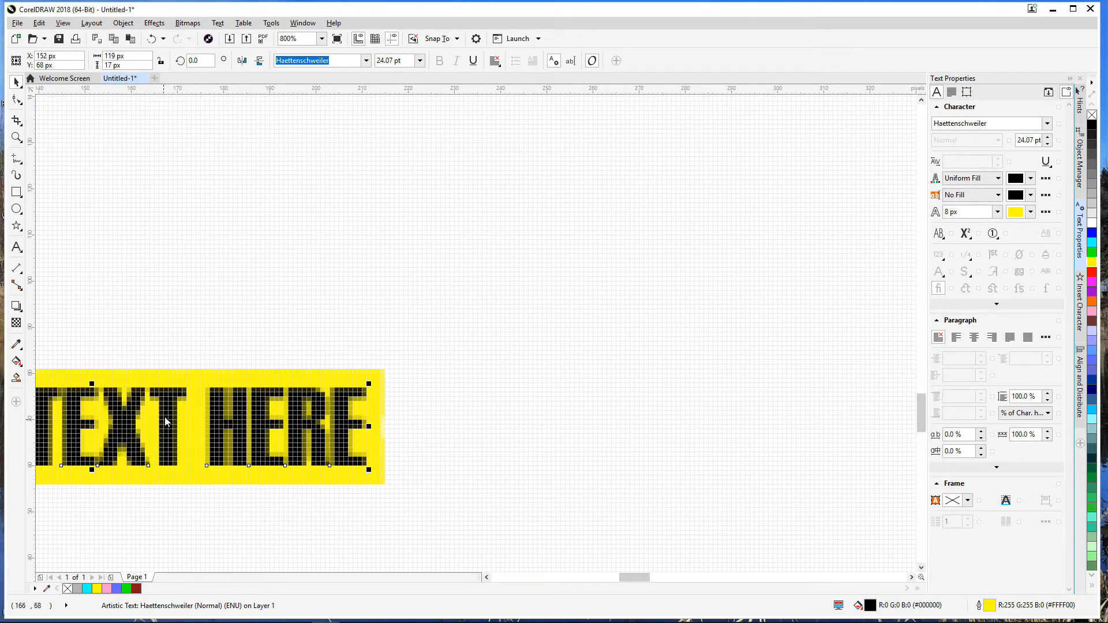
{"action": "scroll", "coordinate": [200, 405], "scroll_direction": "up", "scroll_amount": 2}
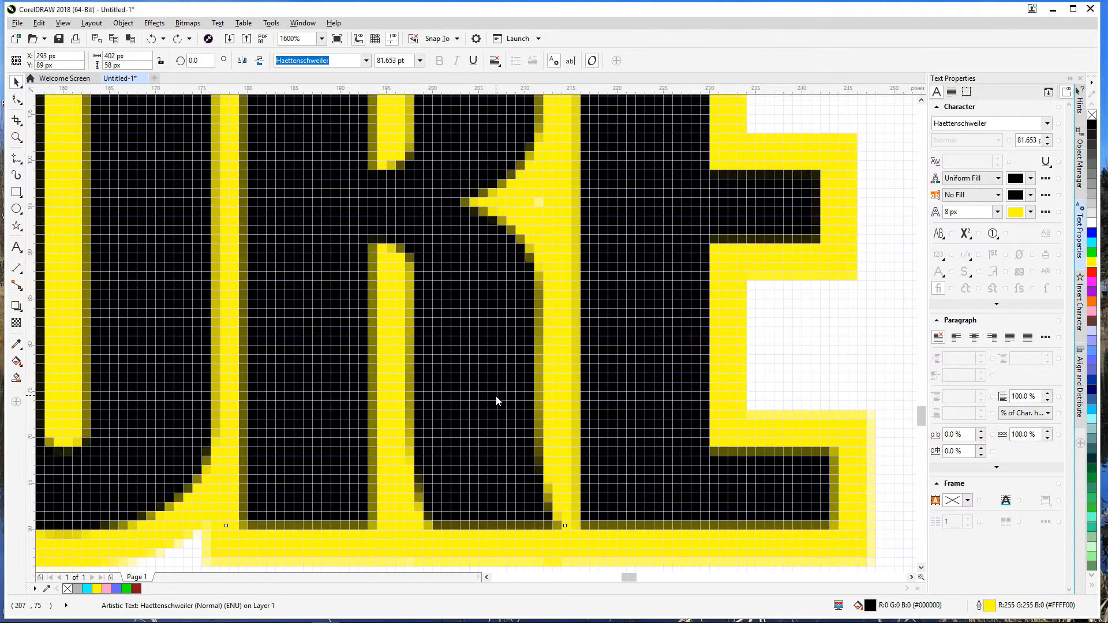
Step: Undo the successive size reductions of "MORE TEXT HERE"
{"action": "scroll", "coordinate": [496, 396], "scroll_direction": "down", "scroll_amount": 3}
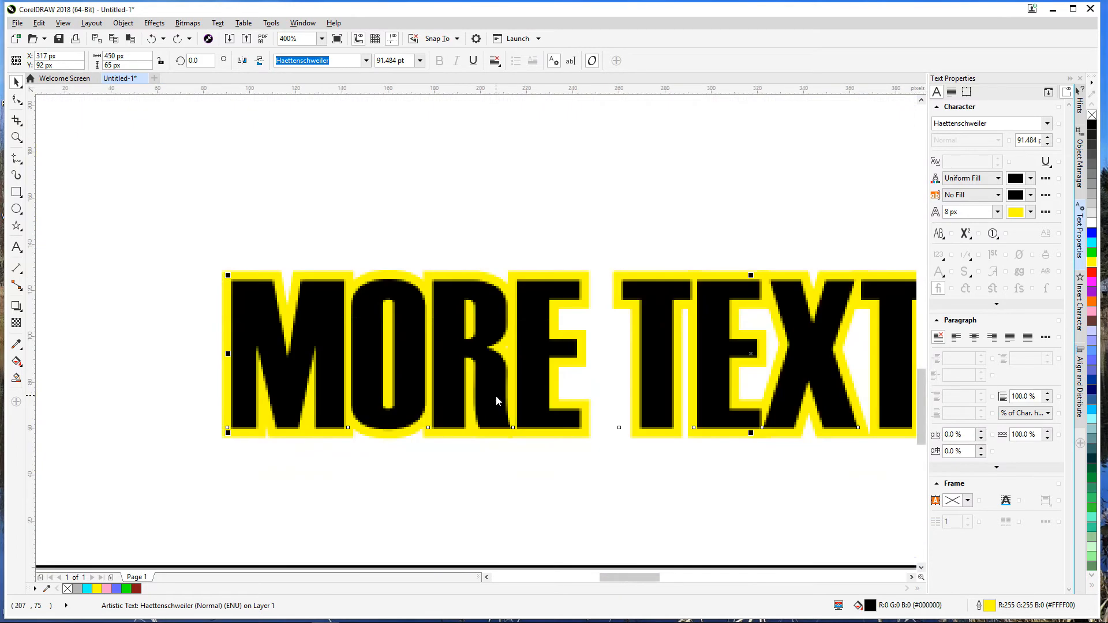
{"action": "scroll", "coordinate": [497, 396], "scroll_direction": "up", "scroll_amount": 3}
{"action": "scroll", "coordinate": [497, 398], "scroll_direction": "down", "scroll_amount": 2}
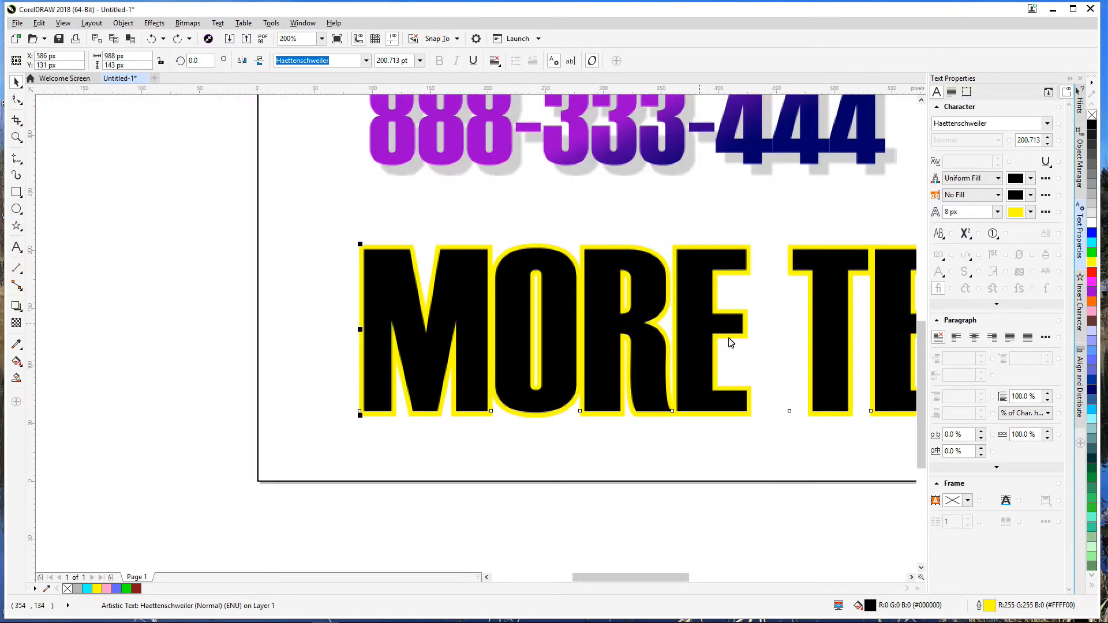
Step: Turn on Scale with object for the yellow outline of "MORE TEXT HERE"
{"action": "double_click", "coordinate": [991, 605]}
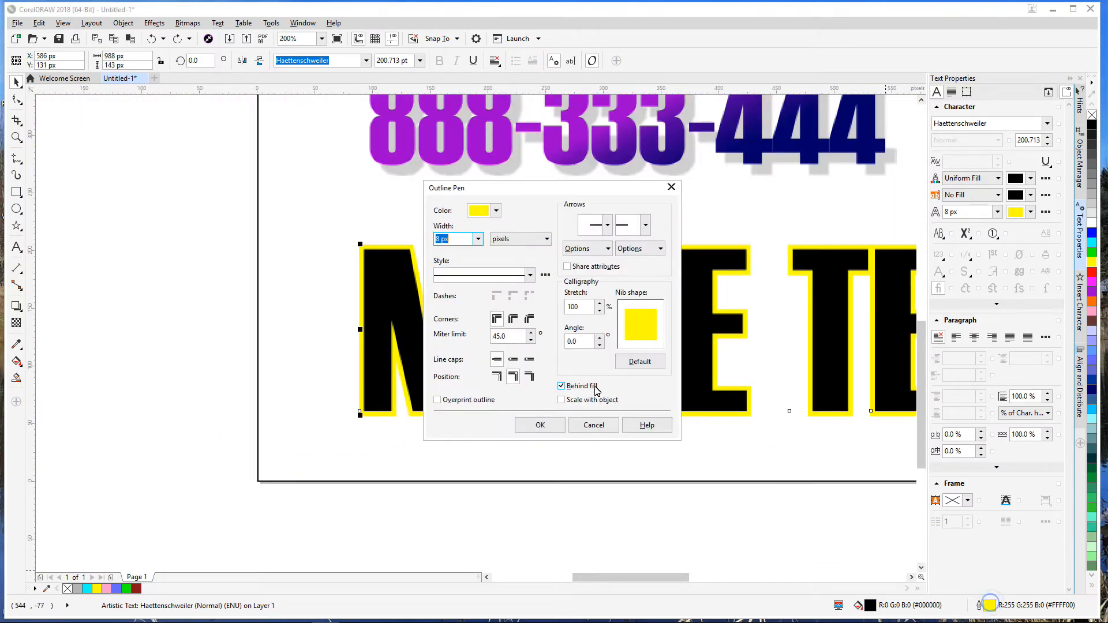
{"action": "left_click", "coordinate": [561, 400]}
{"action": "left_click", "coordinate": [540, 425]}
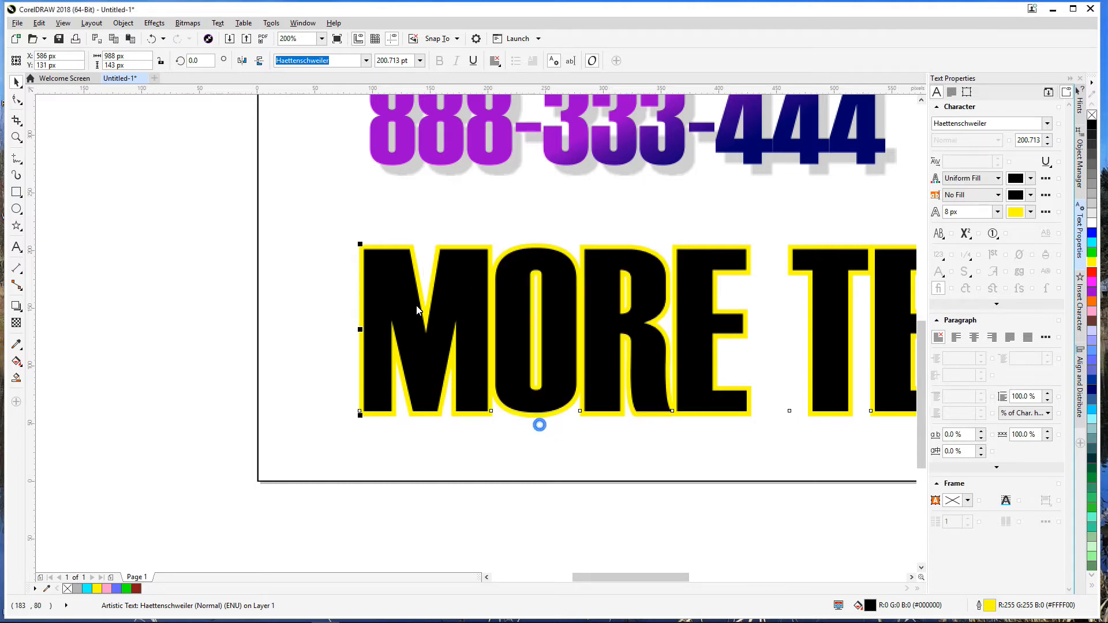
Step: Test the scaling outline by shrinking "MORE TEXT HERE" about its centre to about 120 by 17 px, and undo the reduction
{"action": "scroll", "coordinate": [211, 387], "scroll_direction": "down", "scroll_amount": 2}
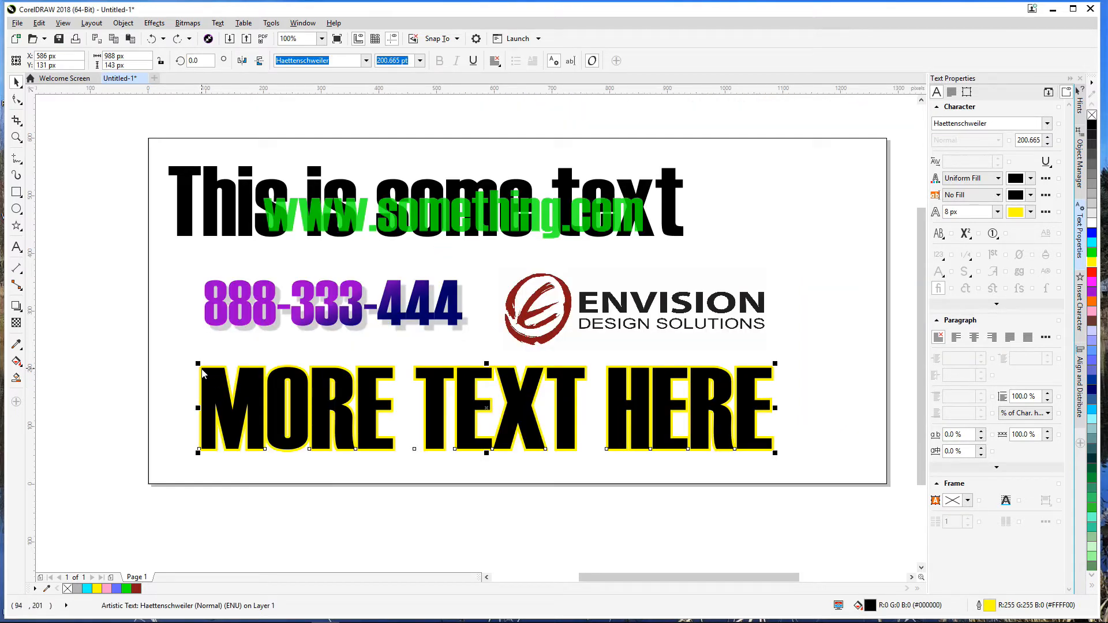
{"action": "left_click_drag", "start_coordinate": [198, 364], "coordinate": [347, 408]}
{"action": "scroll", "coordinate": [456, 413], "scroll_direction": "up", "scroll_amount": 3}
{"action": "scroll", "coordinate": [452, 408], "scroll_direction": "up", "scroll_amount": 2}
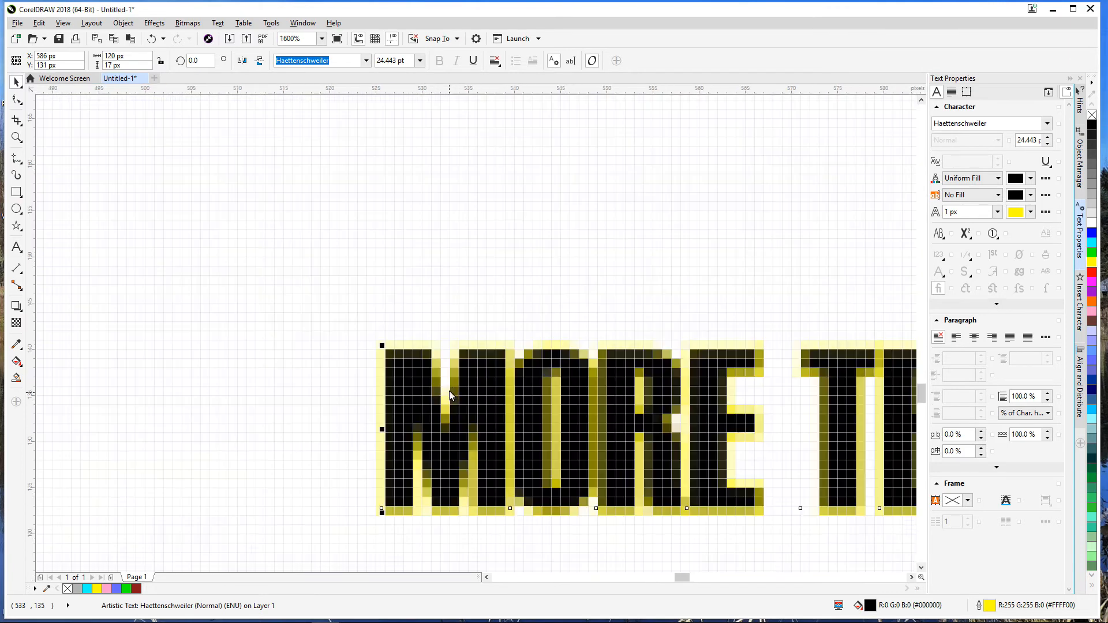
{"action": "scroll", "coordinate": [442, 393], "scroll_direction": "down", "scroll_amount": 3}
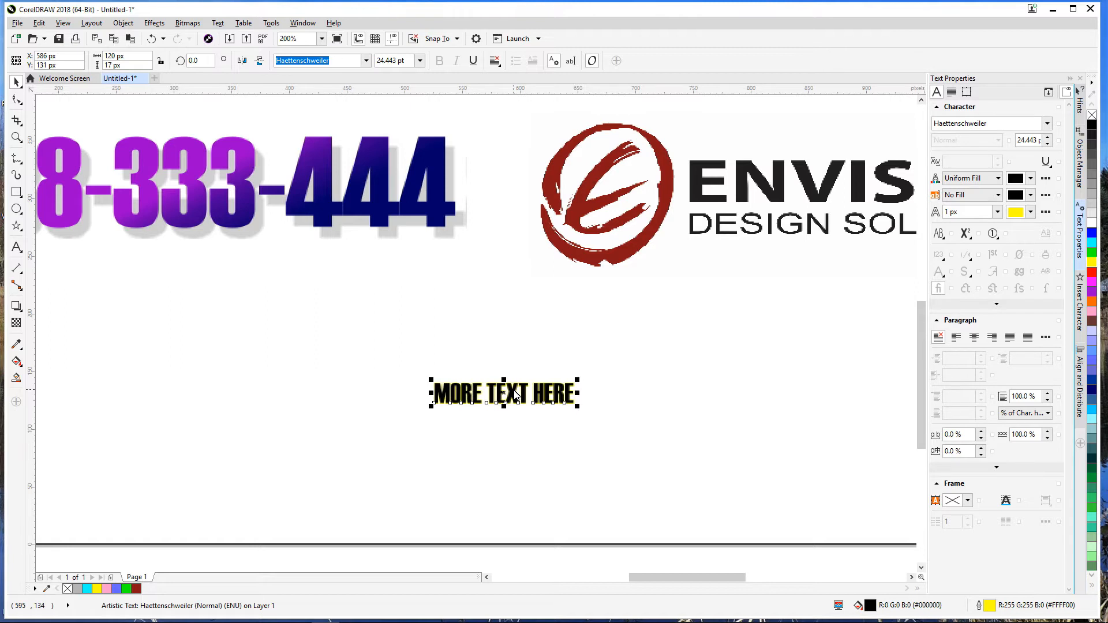
{"action": "key", "text": "ctrl+z"}
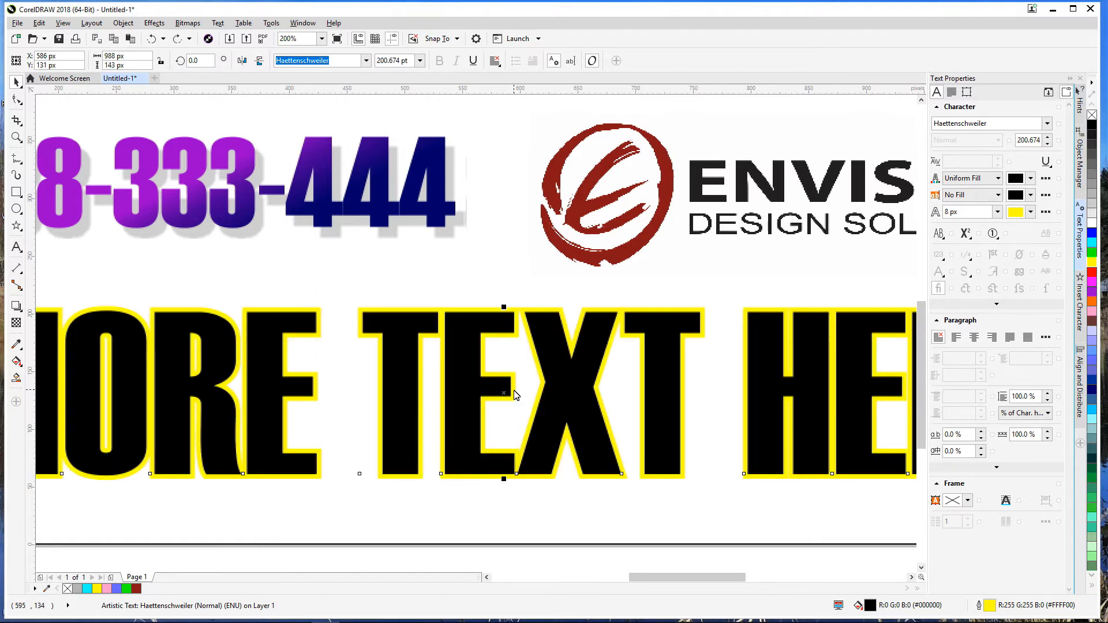
{"action": "scroll", "coordinate": [515, 394], "scroll_direction": "down", "scroll_amount": 1}
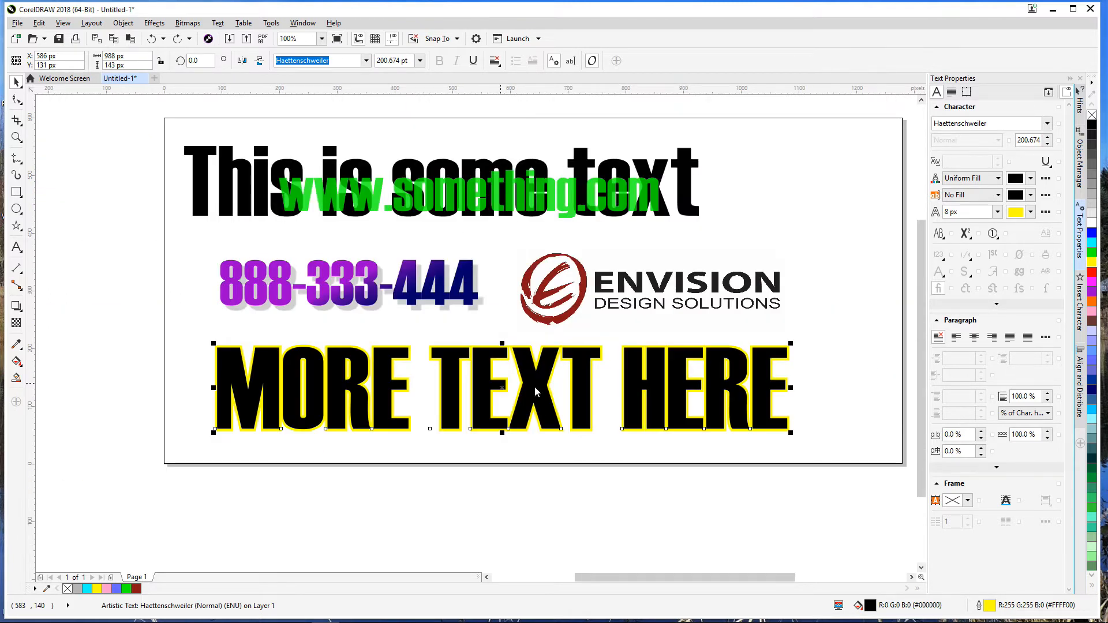
Step: Draw a rectangle about 236 by 181 px beside "This is some text" near the page's upper-right corner and fill it dark grey (#666666)
{"action": "left_click", "coordinate": [802, 528]}
{"action": "left_click", "coordinate": [16, 192]}
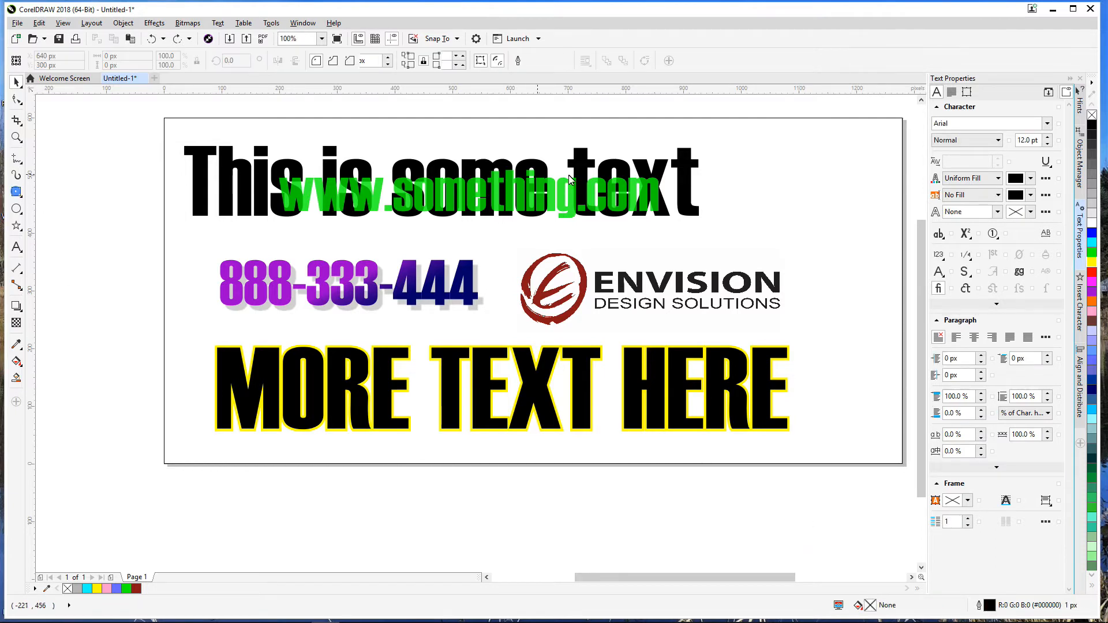
{"action": "left_click_drag", "start_coordinate": [736, 142], "coordinate": [873, 246]}
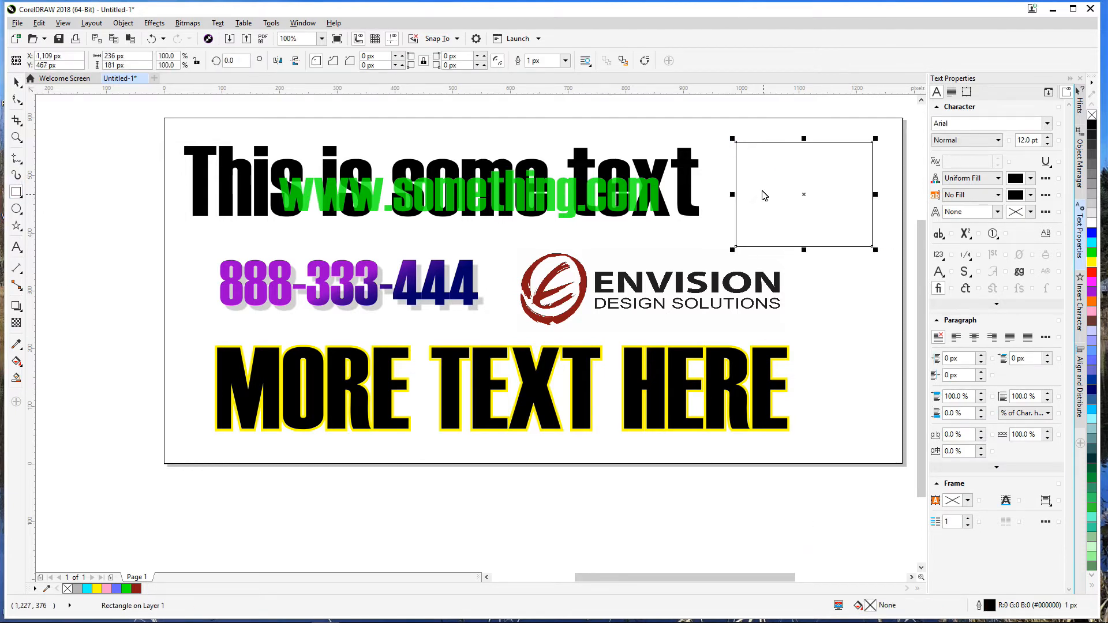
{"action": "left_click", "coordinate": [1092, 172]}
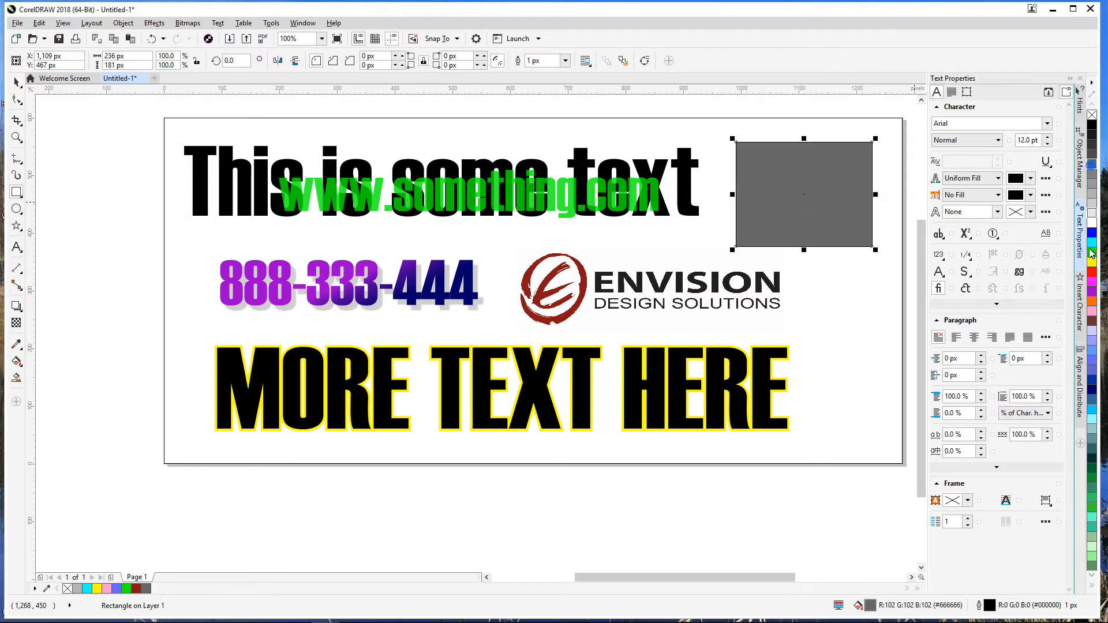
Step: Give the grey rectangle an orange (#FF6600) outline 10 px wide and shift the rectangle slightly up and to the left
{"action": "right_click", "coordinate": [1092, 301]}
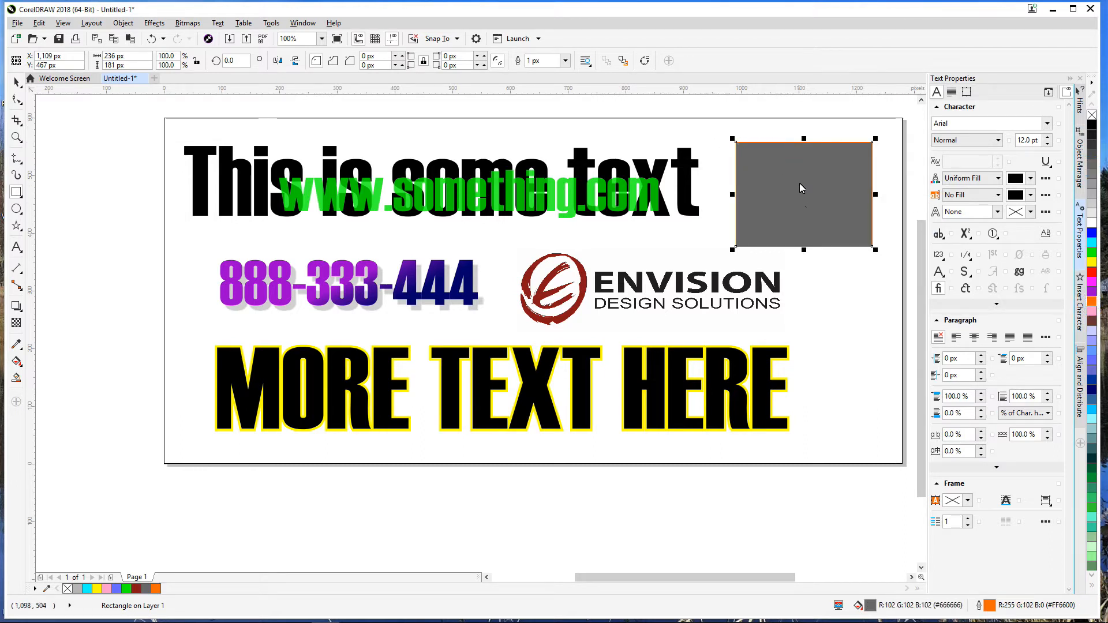
{"action": "left_click_drag", "start_coordinate": [805, 200], "coordinate": [795, 197]}
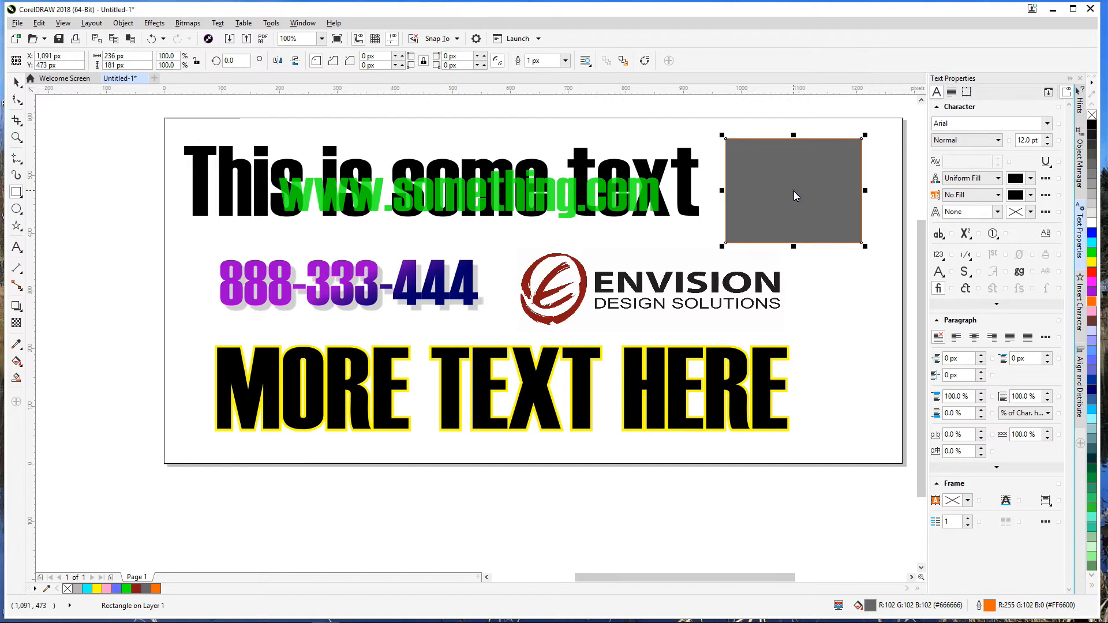
{"action": "left_click", "coordinate": [567, 62]}
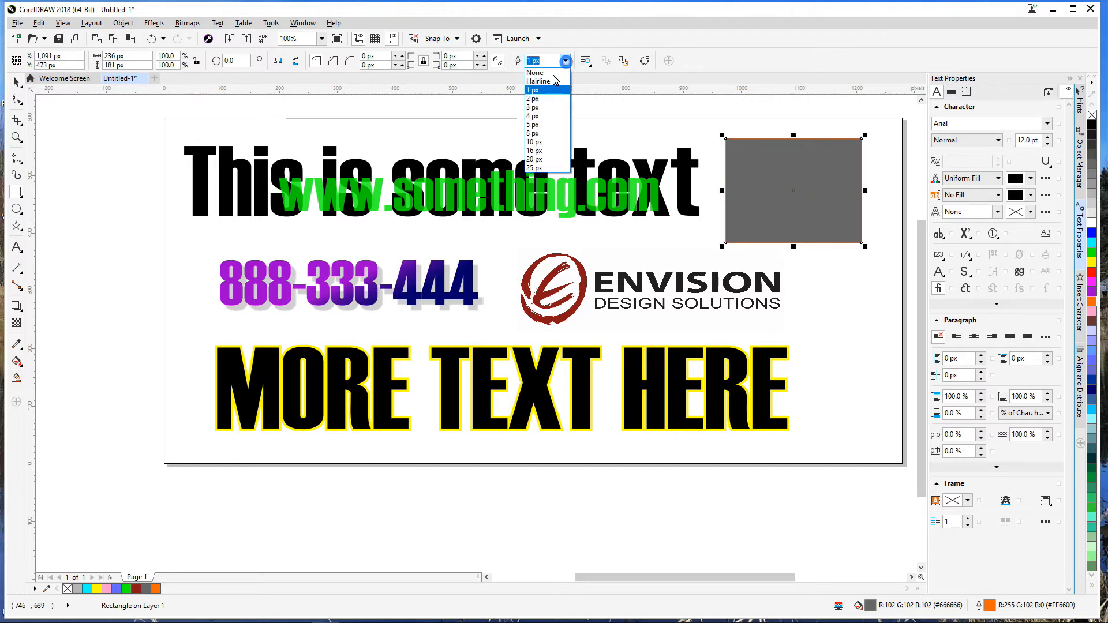
{"action": "left_click", "coordinate": [536, 146]}
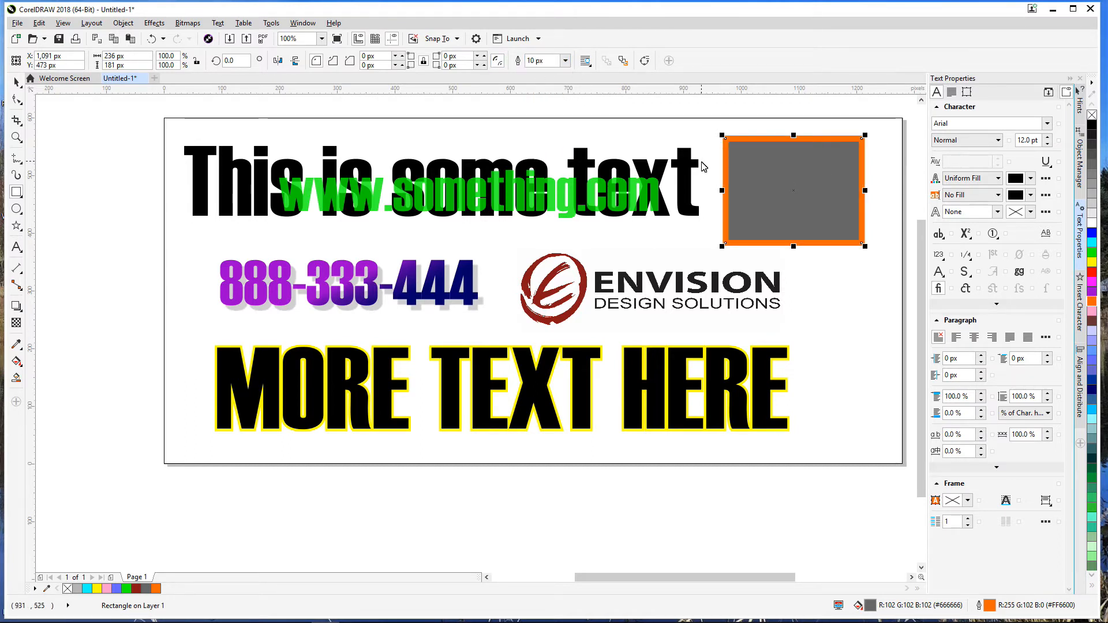
Step: Turn on Behind fill and Scale with object for the grey rectangle's orange outline, keeping the solid line style
{"action": "double_click", "coordinate": [990, 609]}
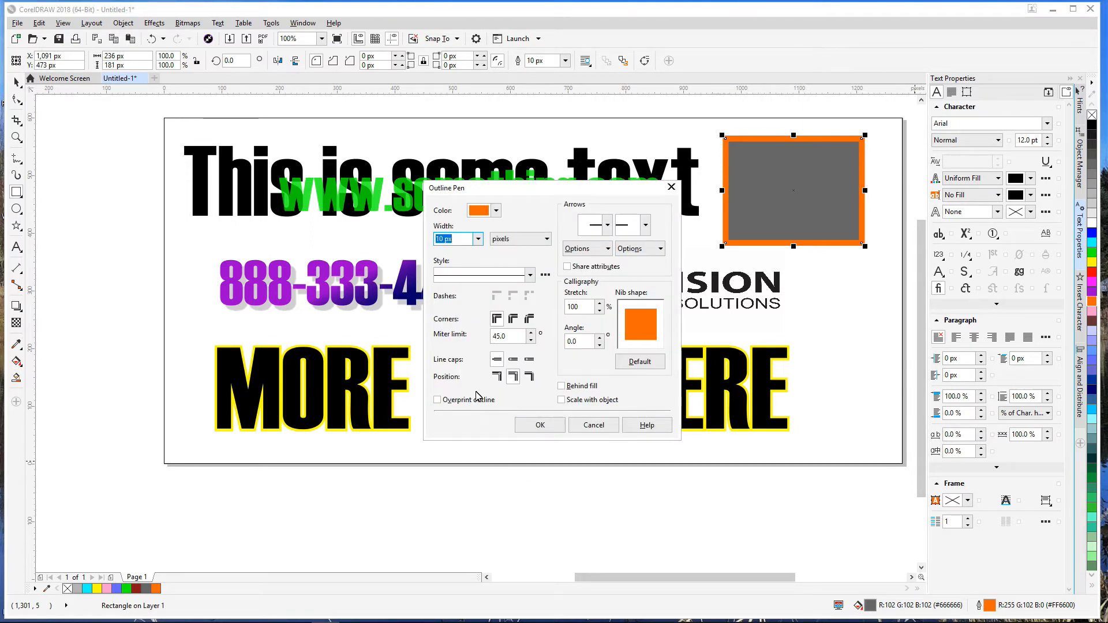
{"action": "left_click", "coordinate": [561, 386]}
{"action": "left_click", "coordinate": [561, 401]}
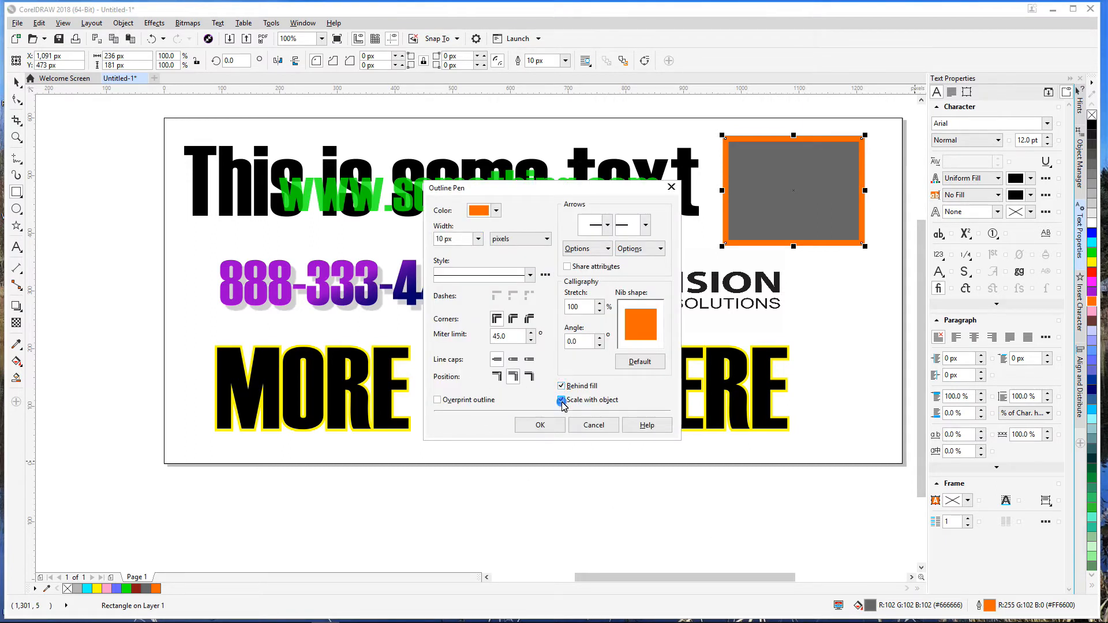
{"action": "left_click", "coordinate": [530, 277]}
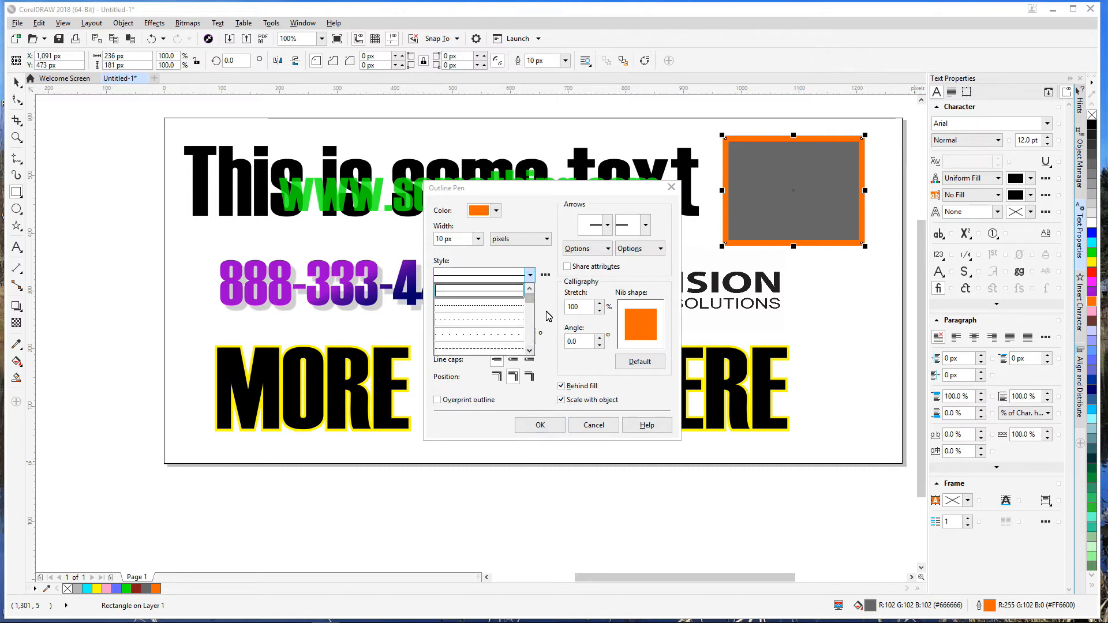
{"action": "left_click", "coordinate": [551, 431]}
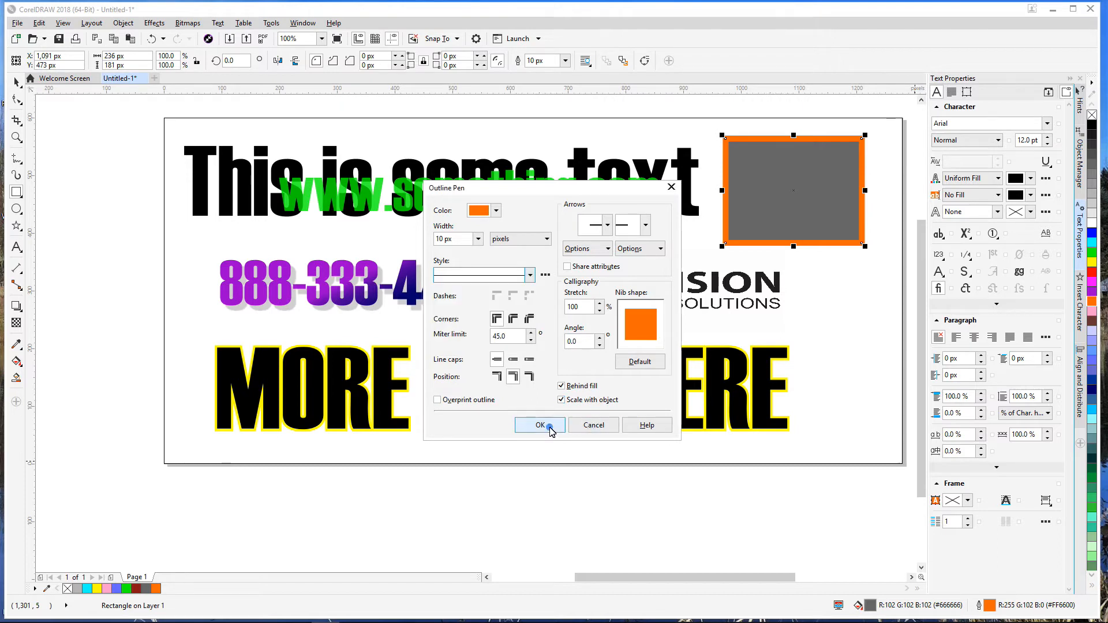
{"action": "left_click", "coordinate": [531, 428]}
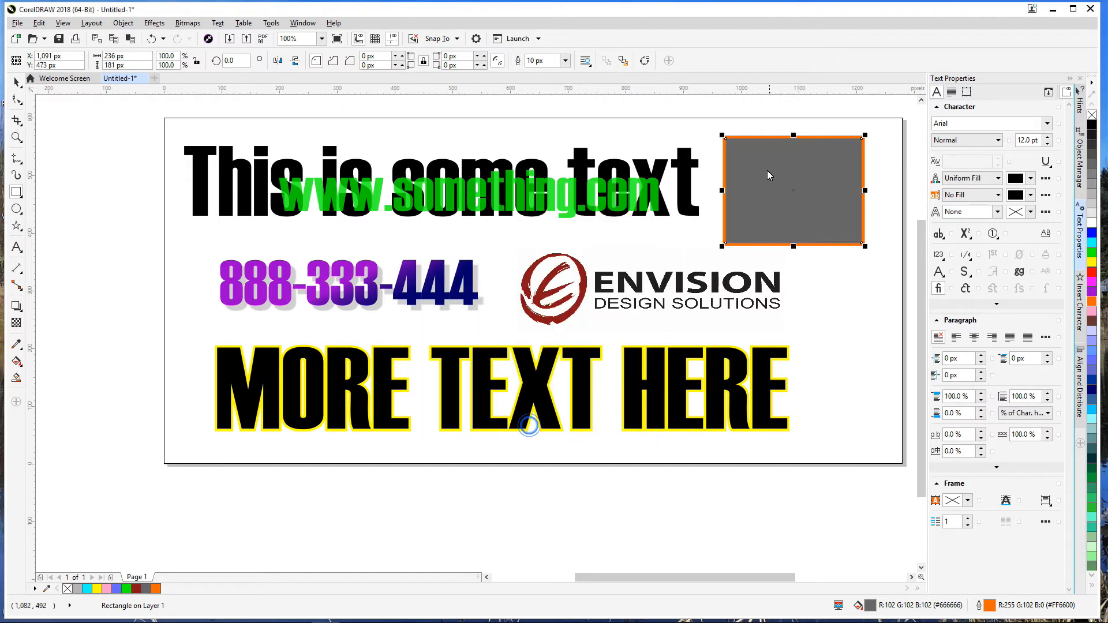
{"action": "left_click", "coordinate": [510, 266]}
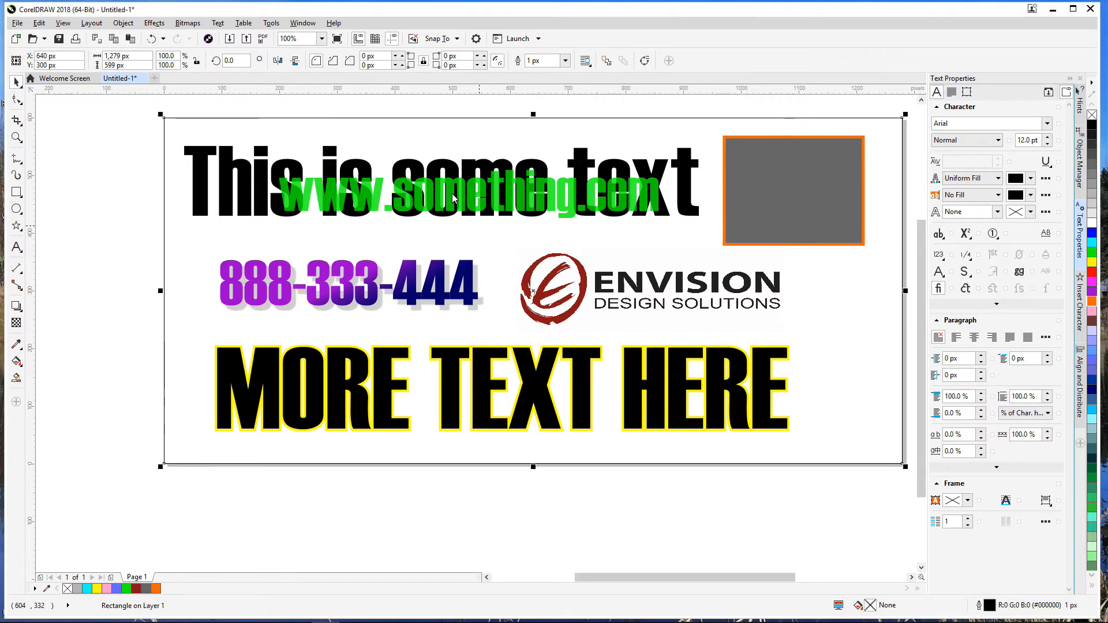
Step: Start exporting the design and choose the Documents > EDS > design folder as the destination
{"action": "left_click", "coordinate": [17, 24]}
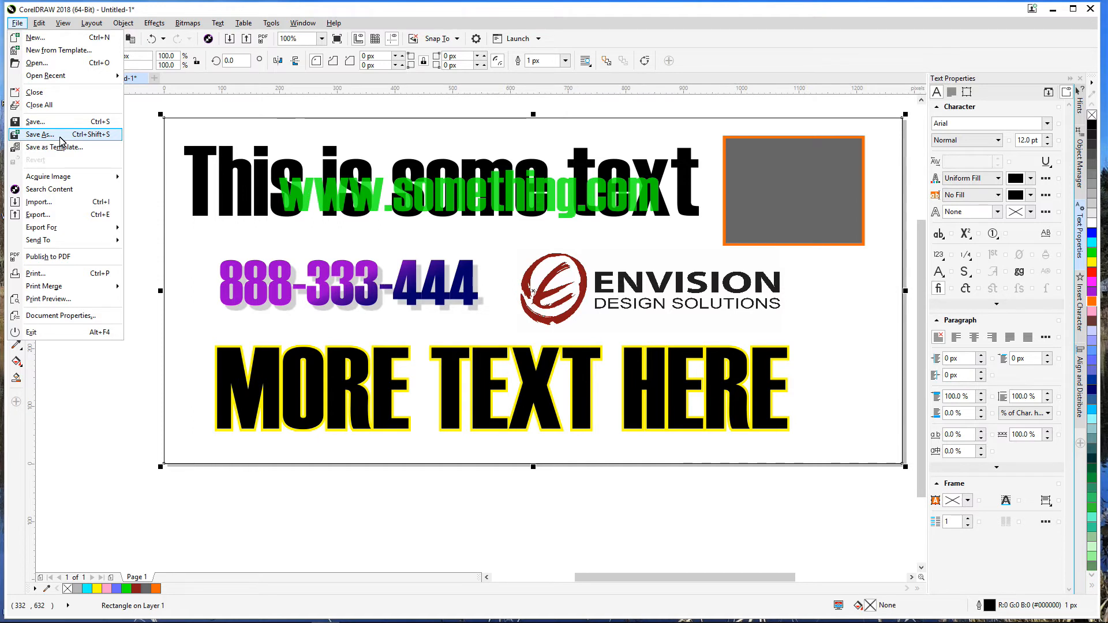
{"action": "left_click", "coordinate": [39, 219]}
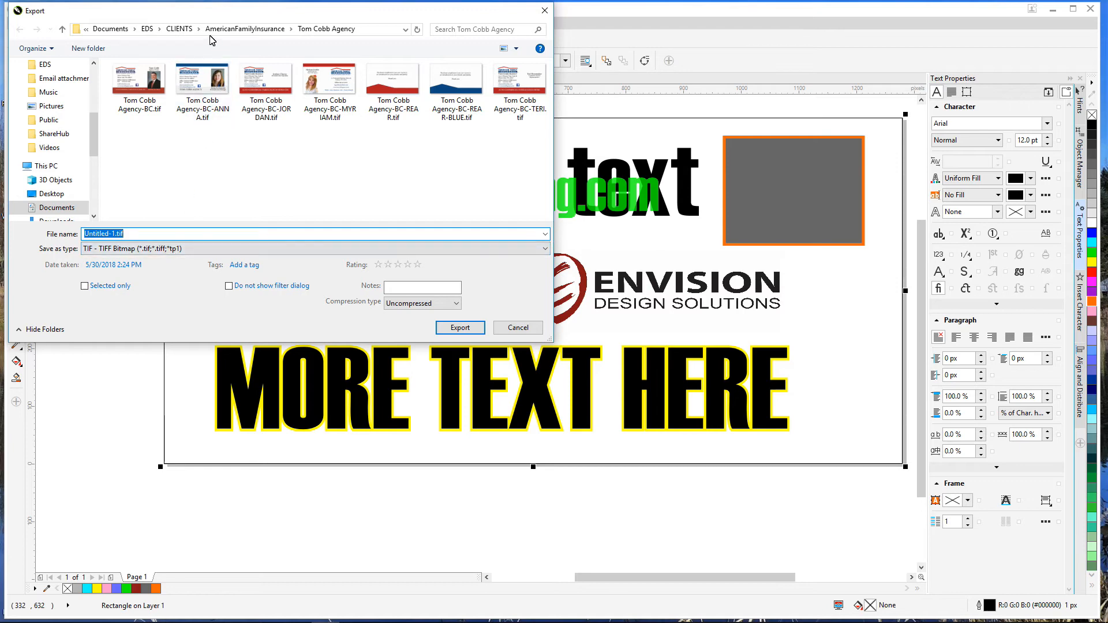
{"action": "left_click", "coordinate": [145, 28]}
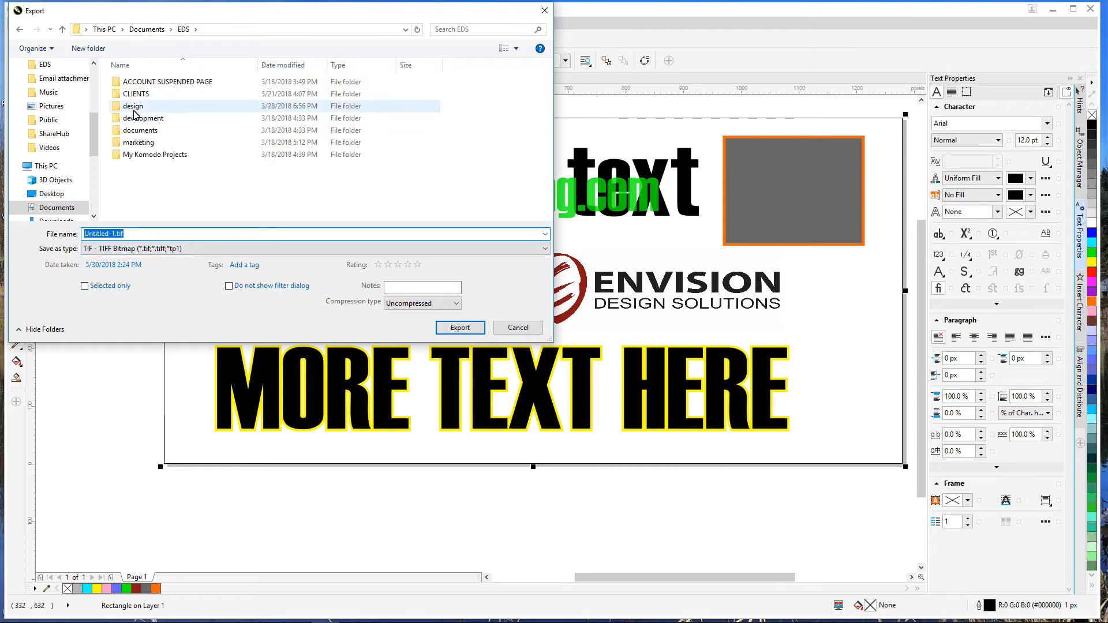
{"action": "double_click", "coordinate": [132, 106]}
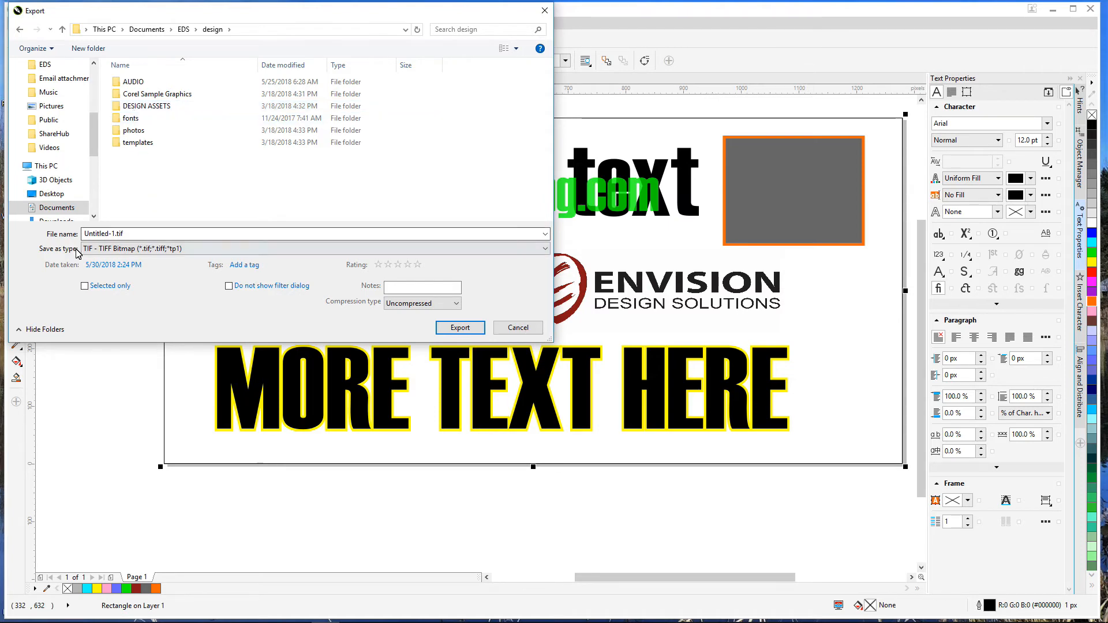
Step: Set the export file type to PNG - Portable Network Graphics for Untitled-1 and proceed to the PNG export settings
{"action": "left_click", "coordinate": [200, 249]}
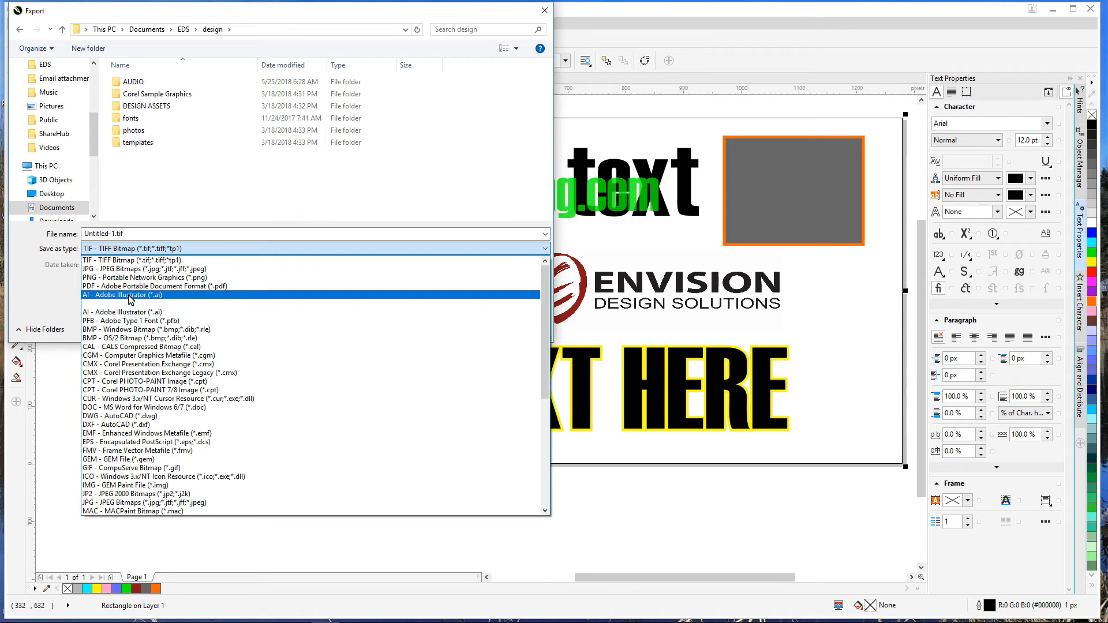
{"action": "left_click", "coordinate": [124, 269]}
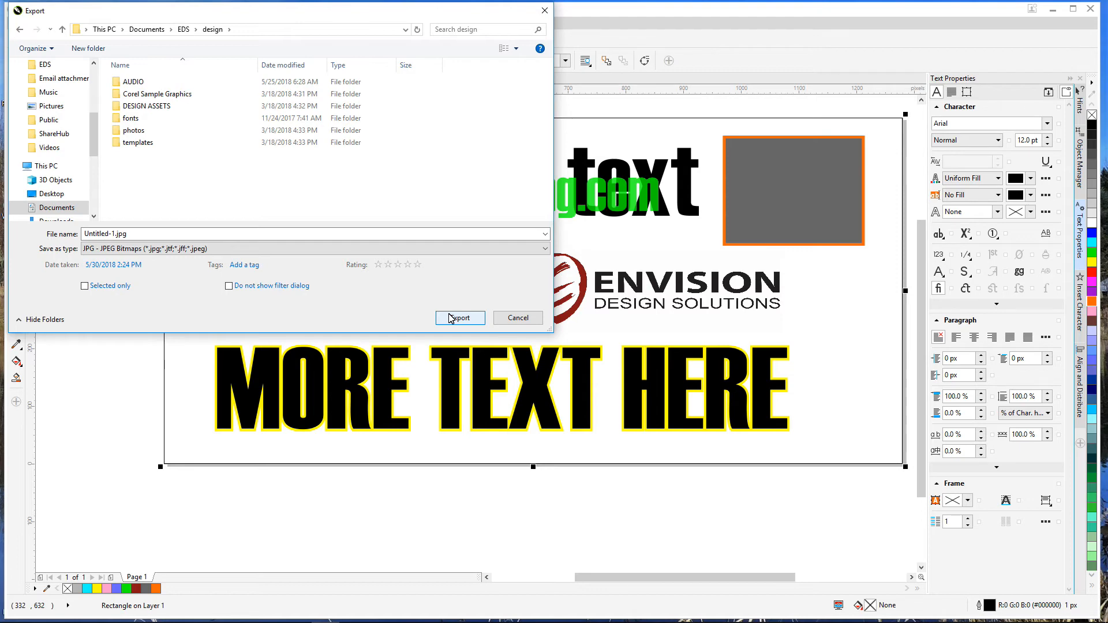
{"action": "left_click", "coordinate": [229, 249]}
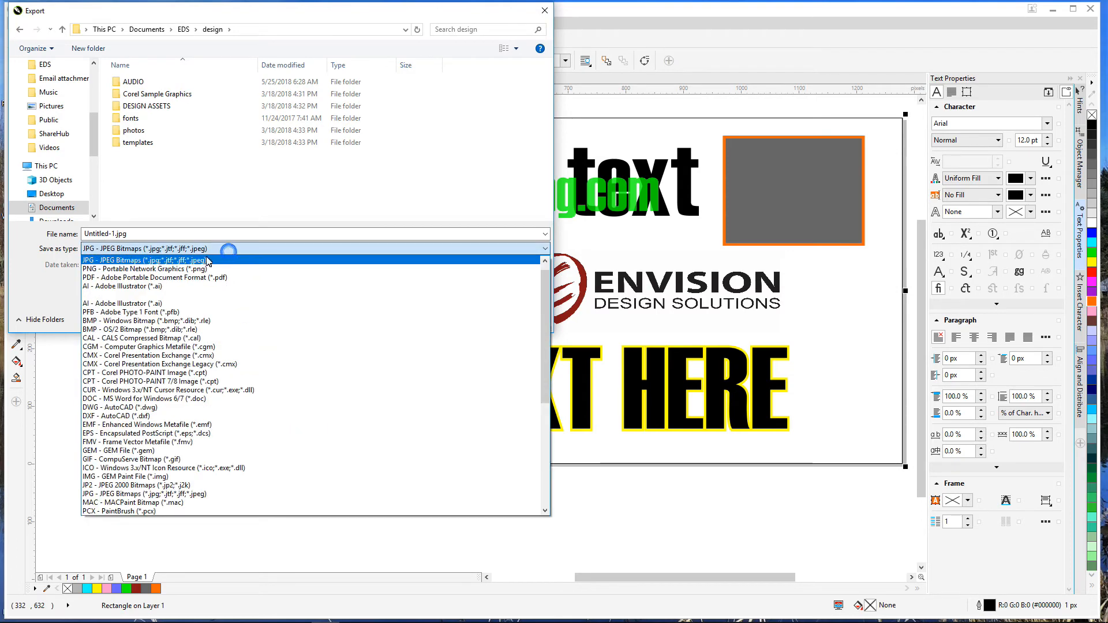
{"action": "left_click", "coordinate": [147, 268]}
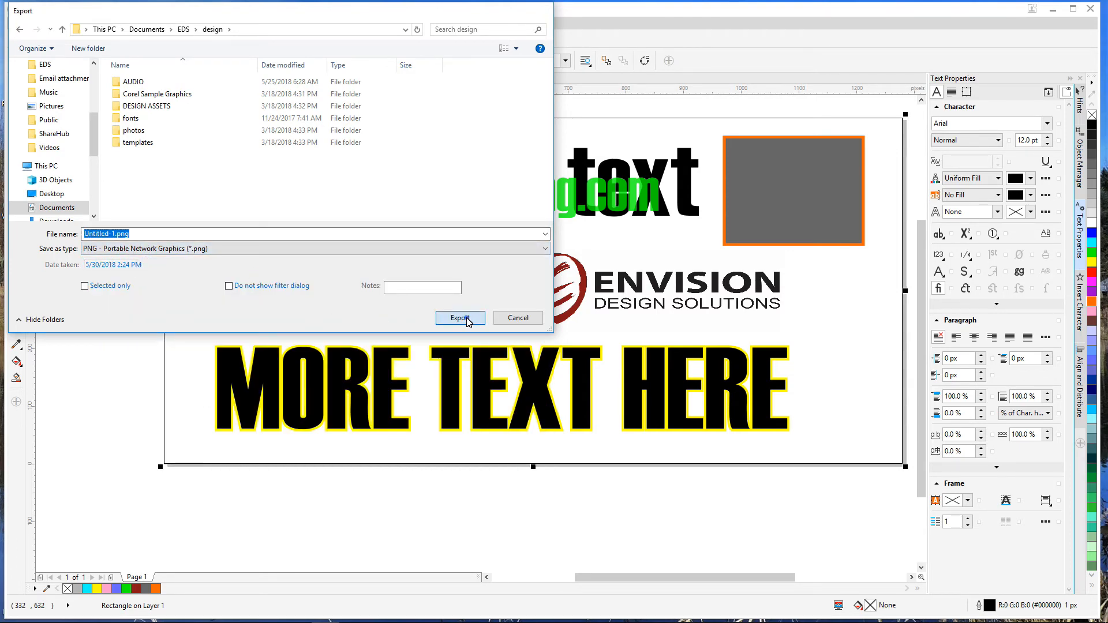
{"action": "left_click", "coordinate": [460, 318]}
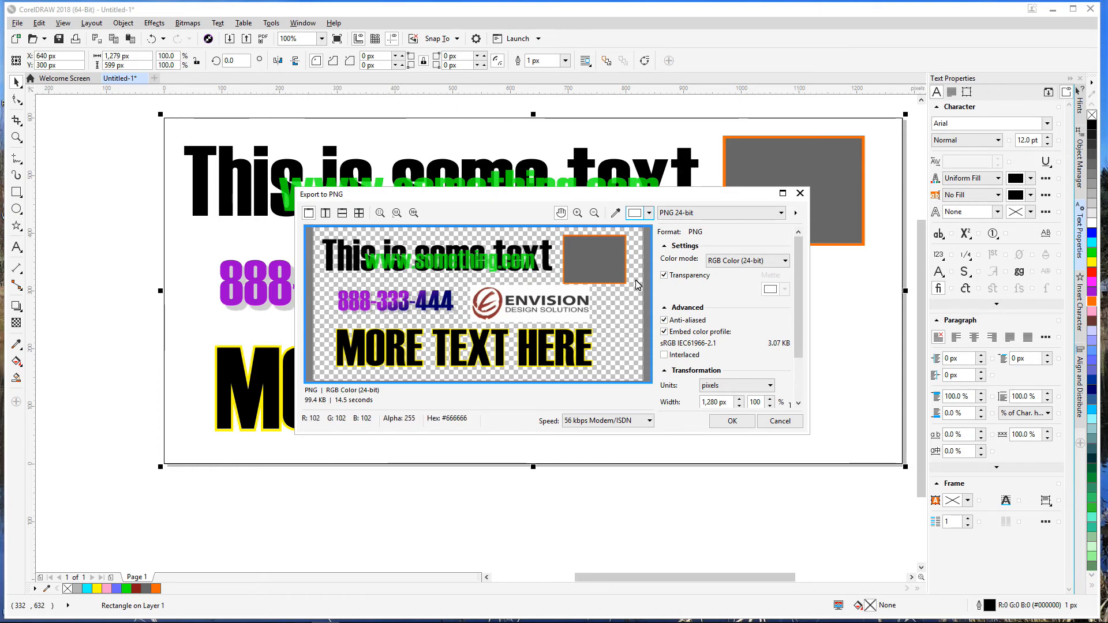
Step: Try the PNG export without transparency, review the available resolutions, and cancel the export
{"action": "left_click", "coordinate": [664, 276]}
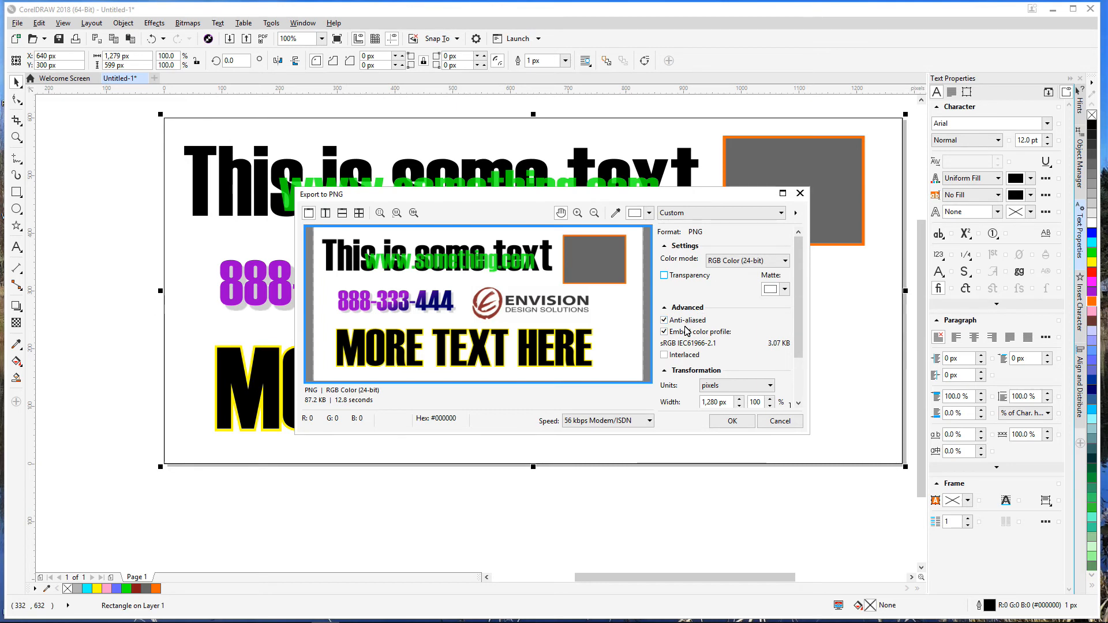
{"action": "left_click_drag", "start_coordinate": [798, 277], "coordinate": [801, 343]}
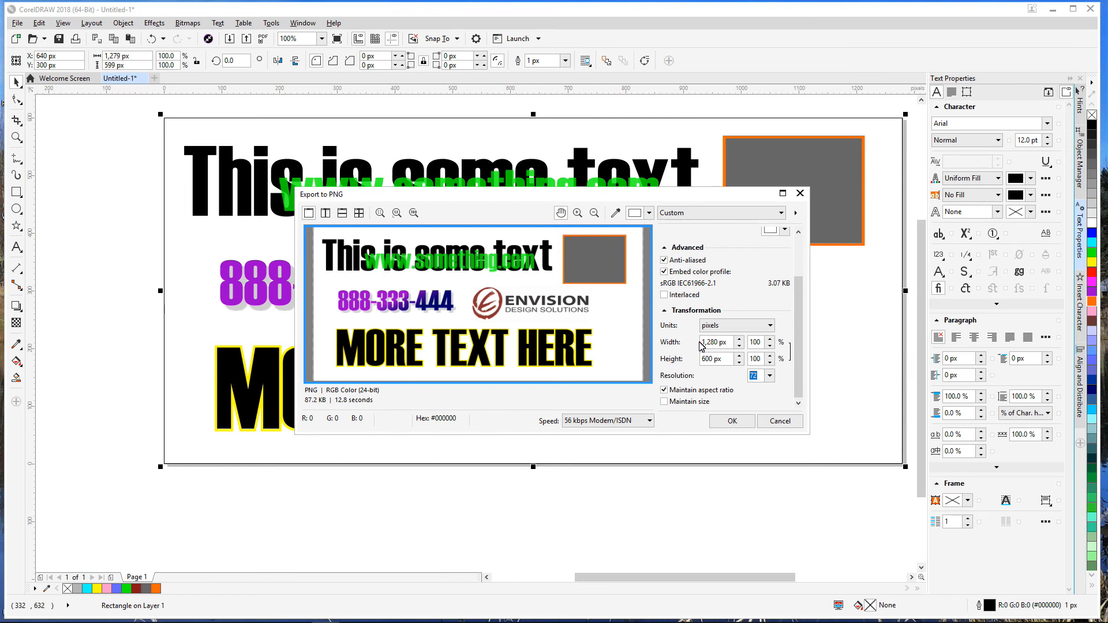
{"action": "left_click", "coordinate": [770, 376]}
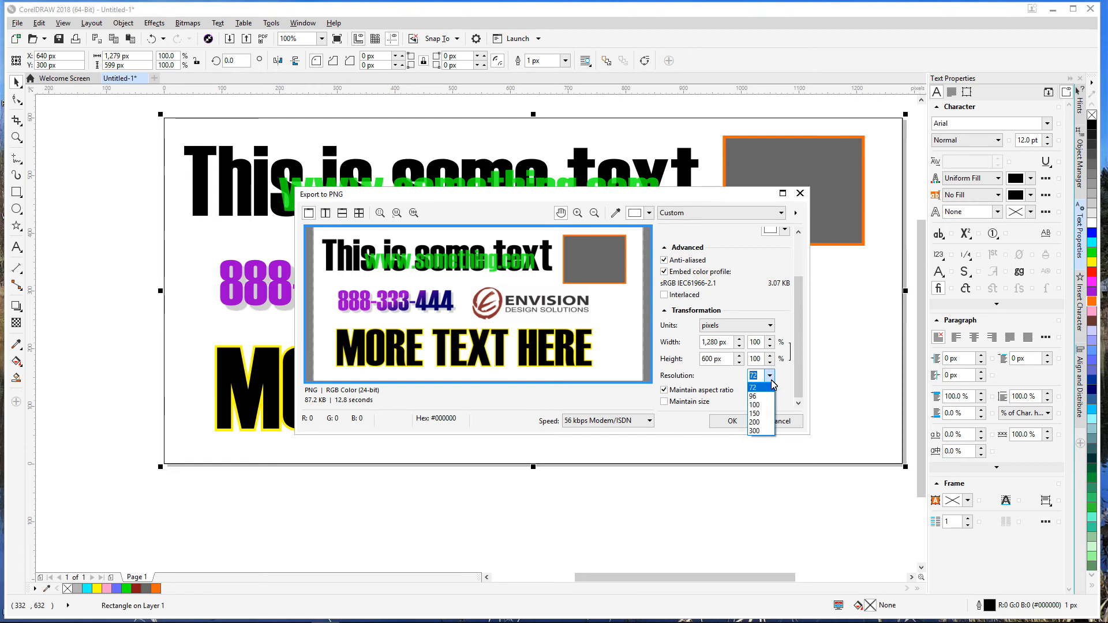
{"action": "left_click", "coordinate": [783, 378]}
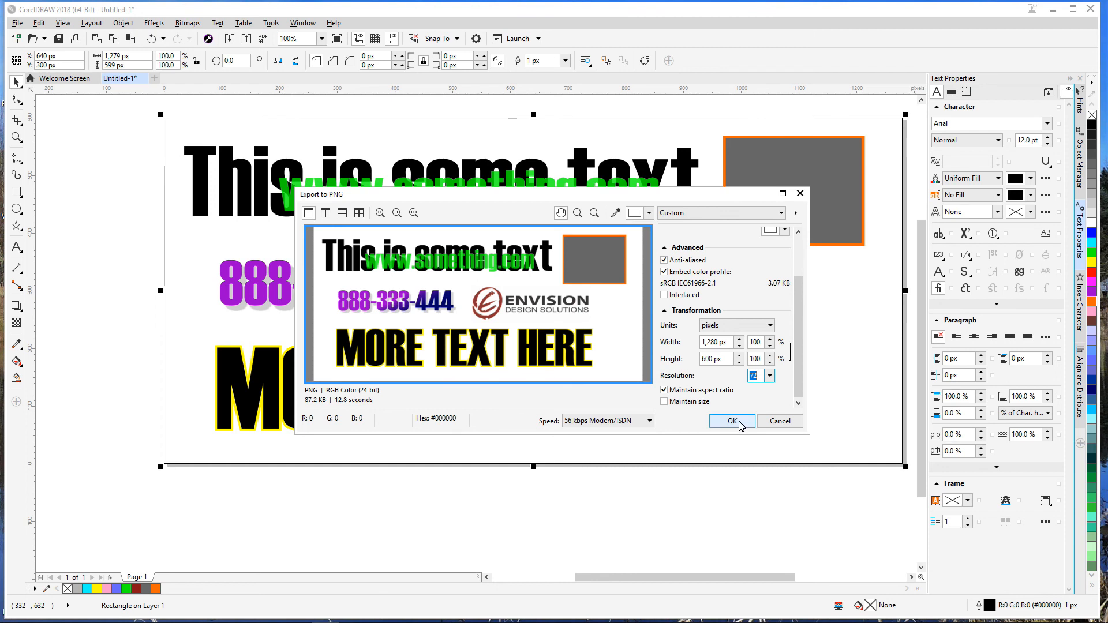
{"action": "left_click", "coordinate": [774, 422]}
{"action": "left_click", "coordinate": [520, 508]}
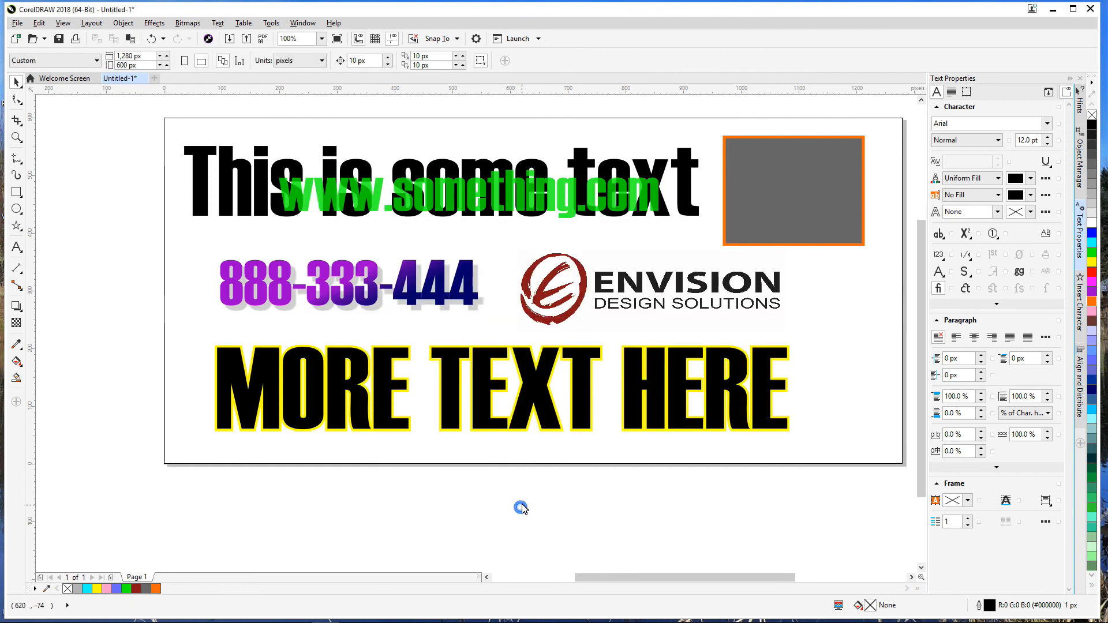